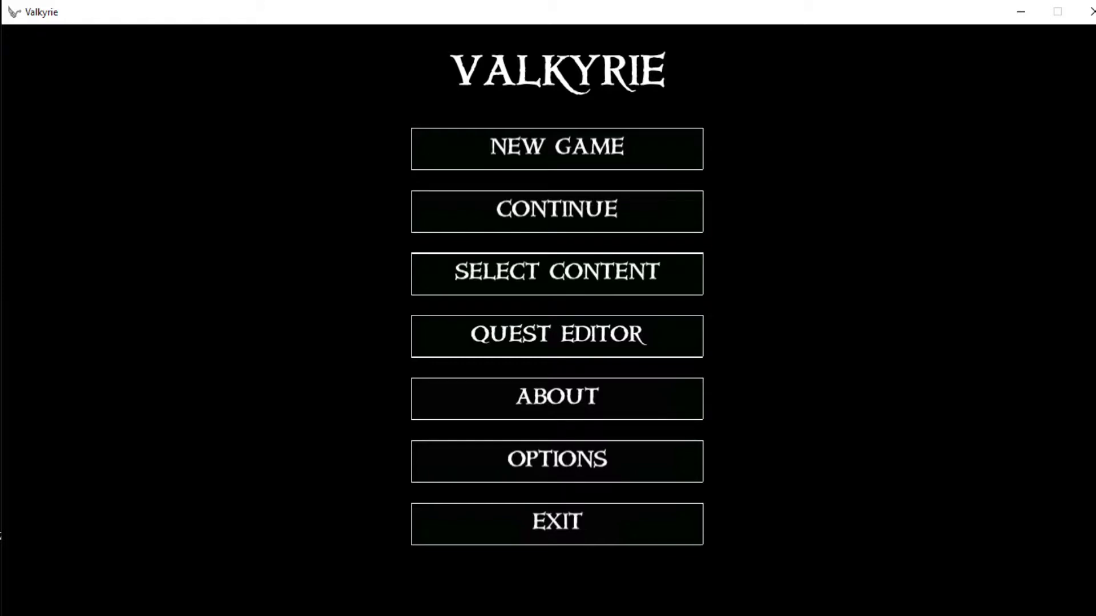
- Create a new quest in the quest editor and name it "Sound, graphics and localisation demo"
left_click(557, 336)
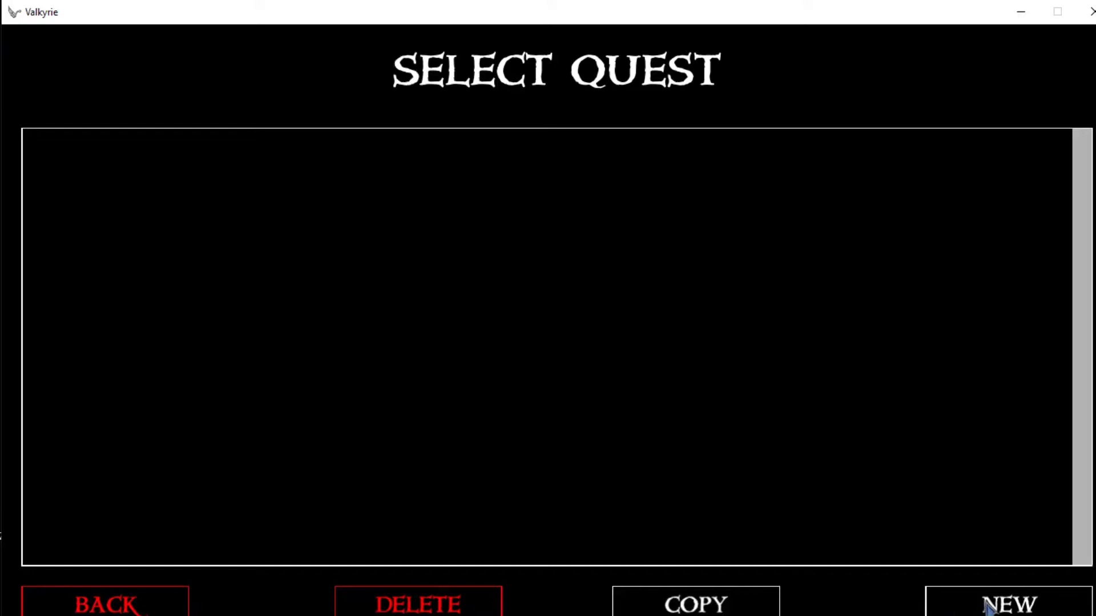
left_click(987, 605)
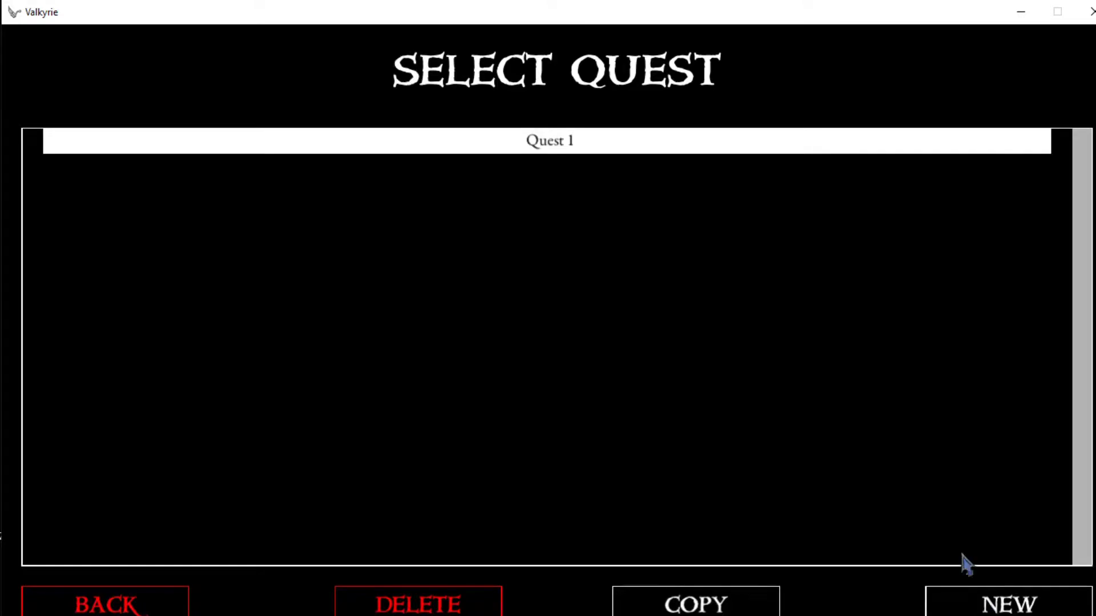
left_click(570, 149)
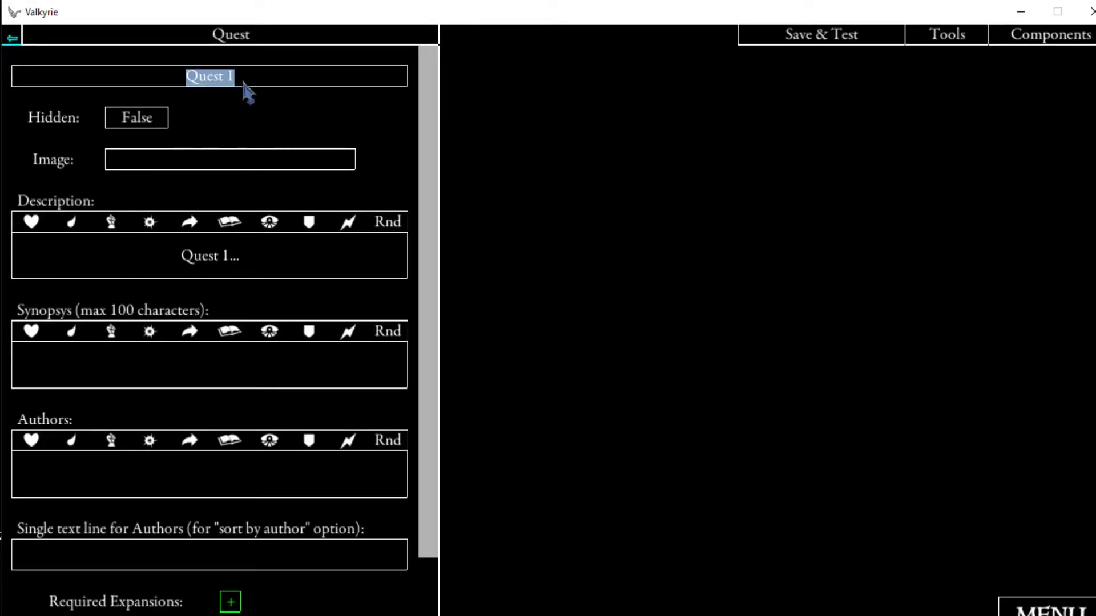
type("Sound ")
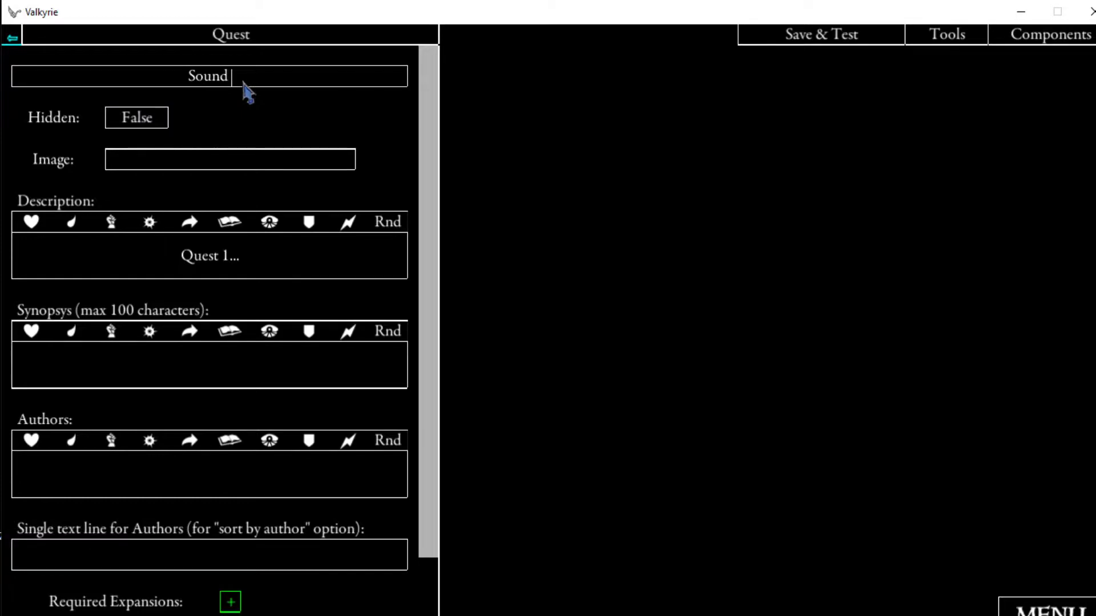
type(", graphics and localisa")
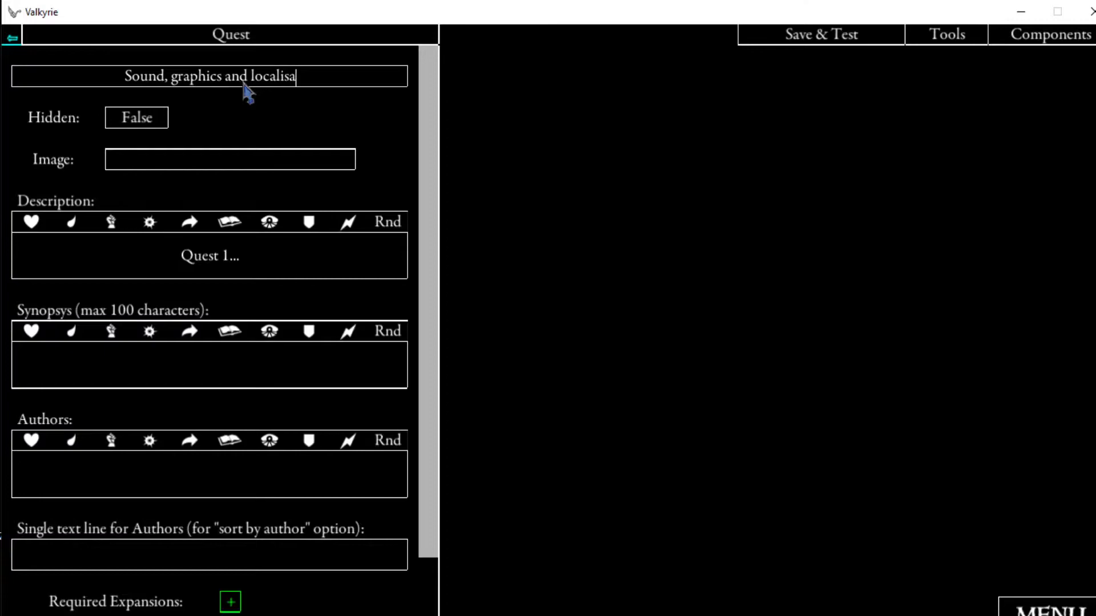
type("tion demo")
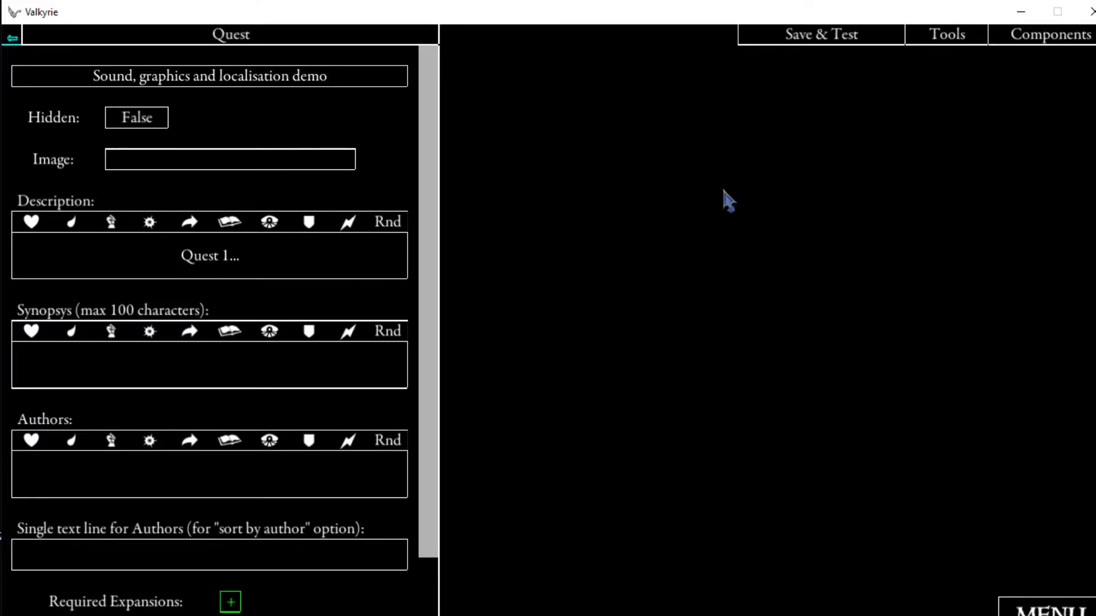
- Add a new event component named Start and set its trigger to EventStart
left_click(1039, 40)
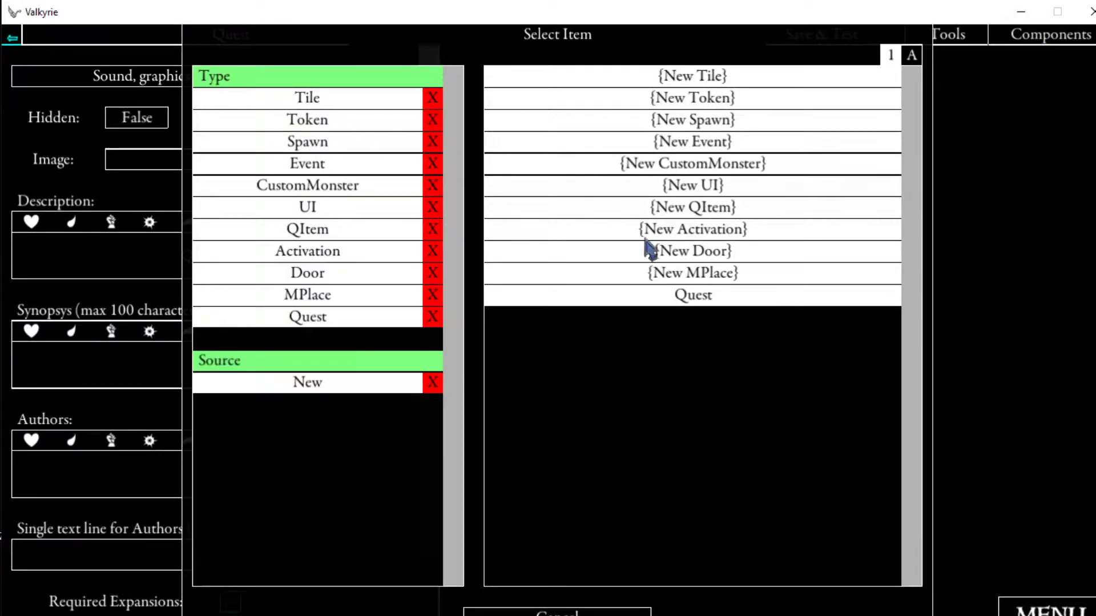
left_click(690, 149)
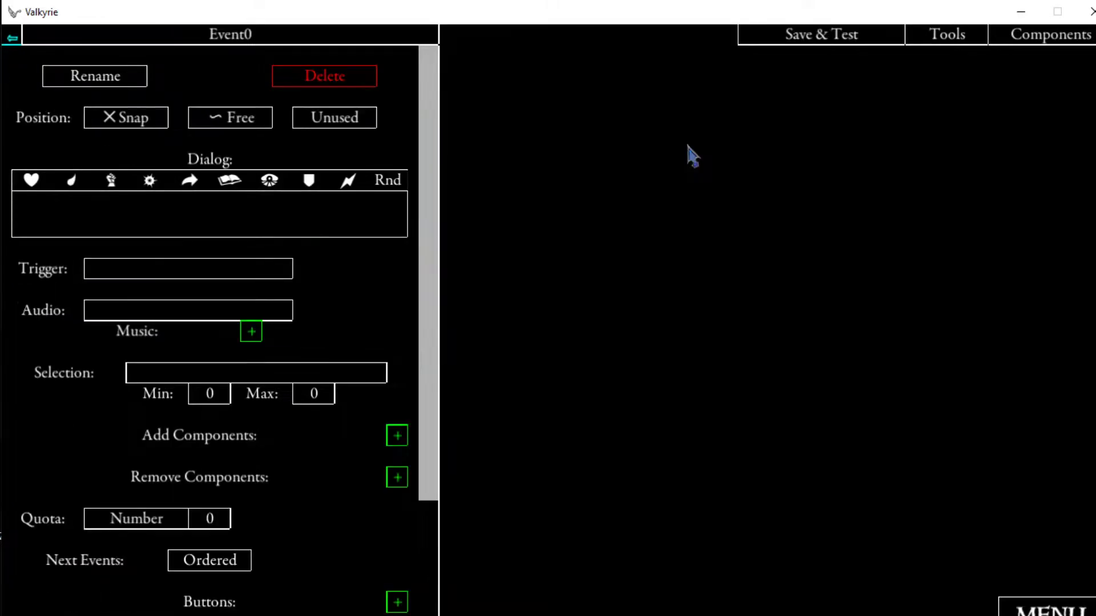
left_click(136, 80)
key("BackSpace")
type("Start")
left_click(455, 139)
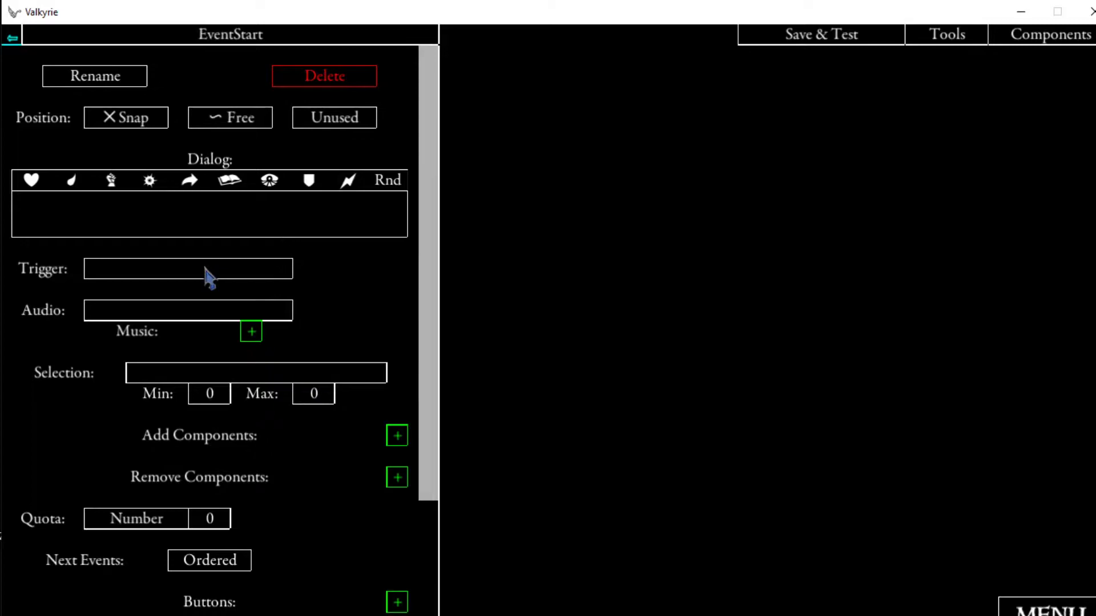
left_click(206, 269)
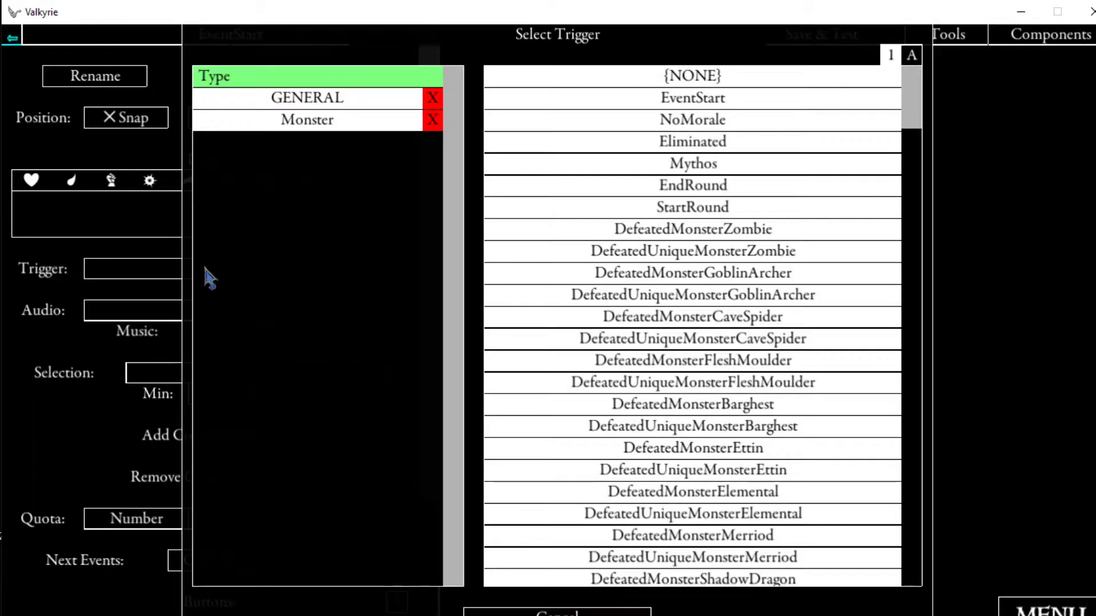
left_click(687, 104)
- Add a button labelled "Continue" to the EventStart event
scroll(315, 220, "down", 1)
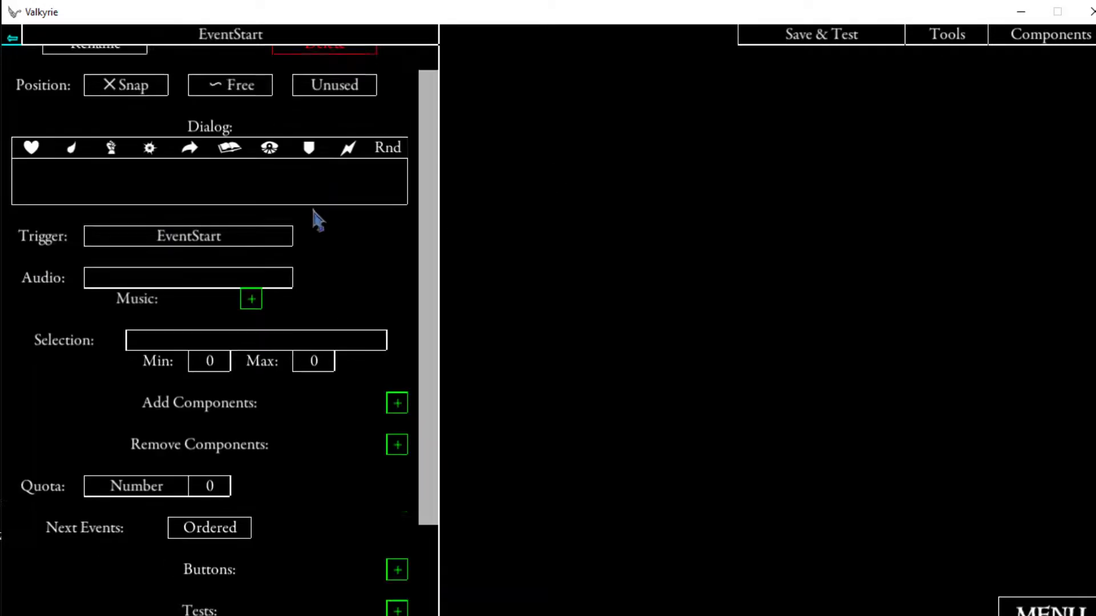
scroll(347, 293, "down", 4)
left_click(397, 439)
left_click(274, 462)
type("Continue")
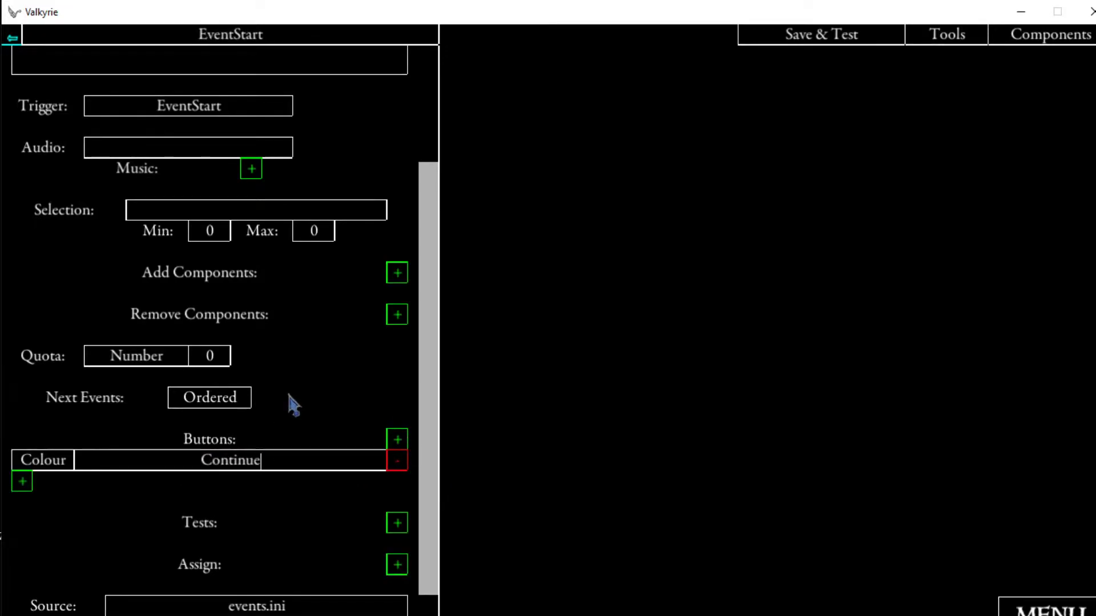
- Link the Continue button to a new event and rename that event AddToken
left_click(23, 482)
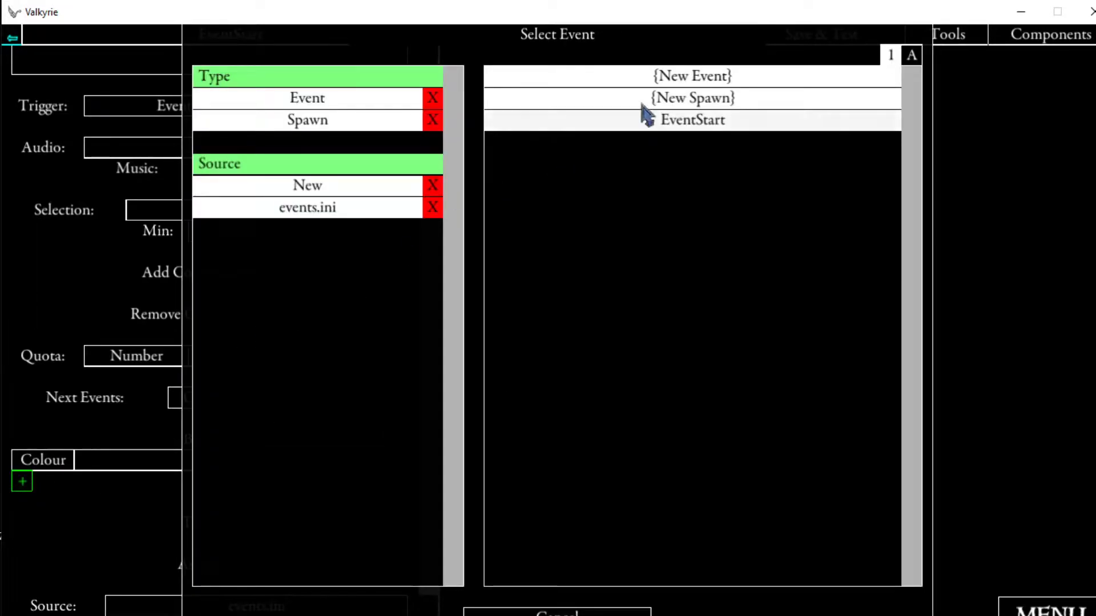
left_click(692, 120)
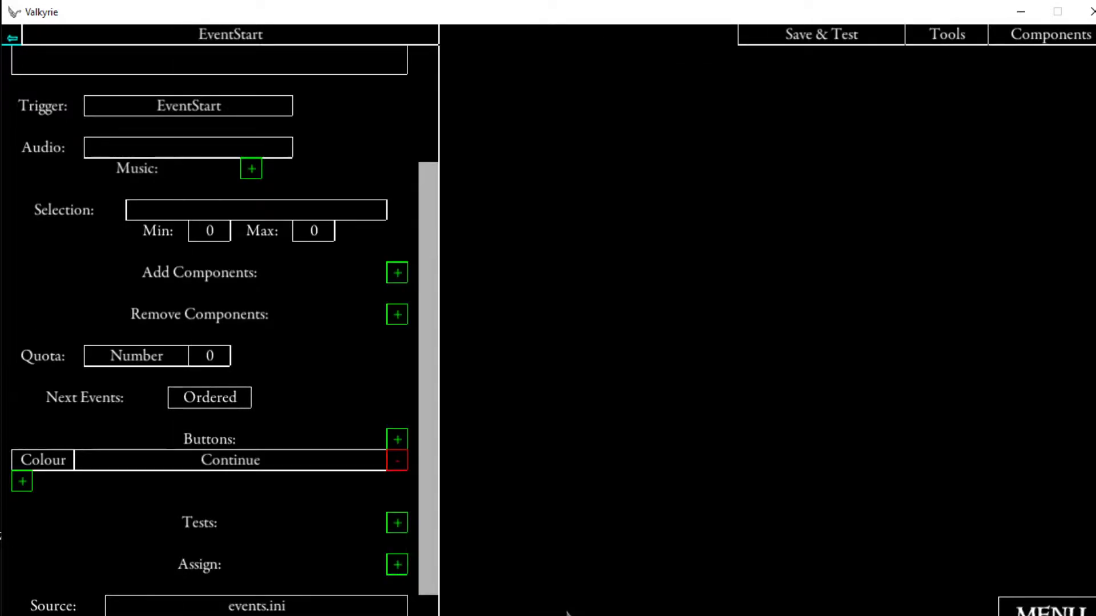
left_click(23, 483)
left_click(644, 77)
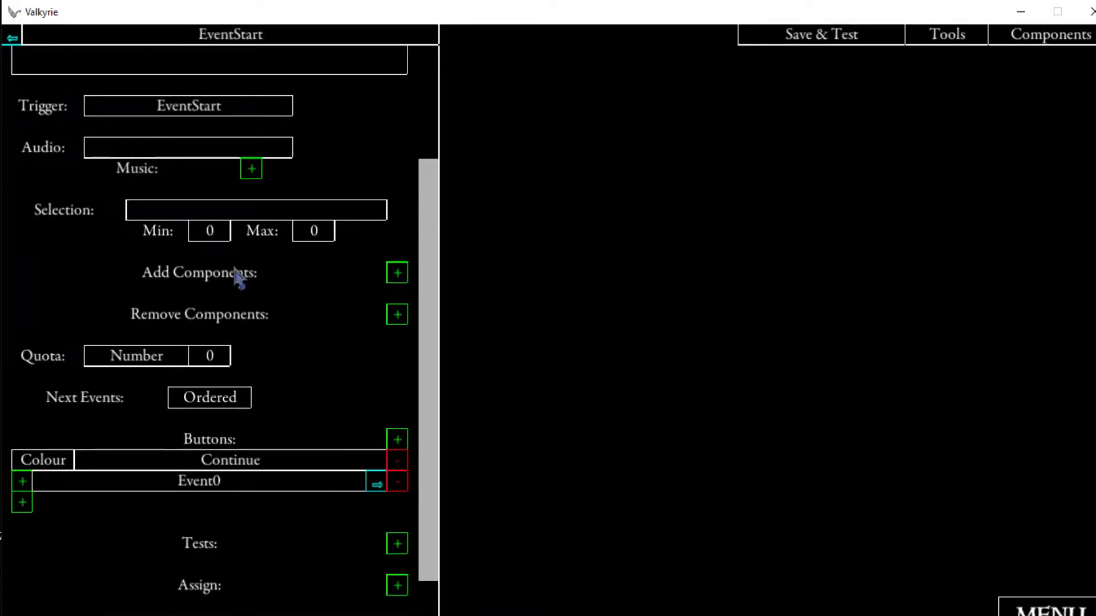
left_click(71, 79)
type("AddToken")
left_click(497, 143)
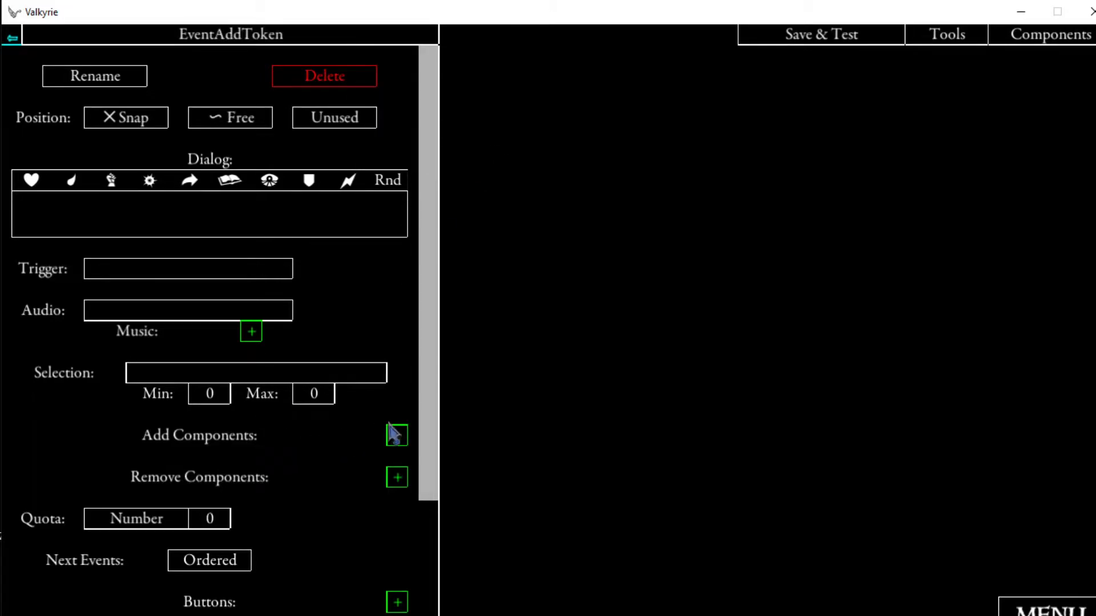
- Add a new token to the EventAddToken components and set the token's type to TokenVillagerMan
left_click(404, 437)
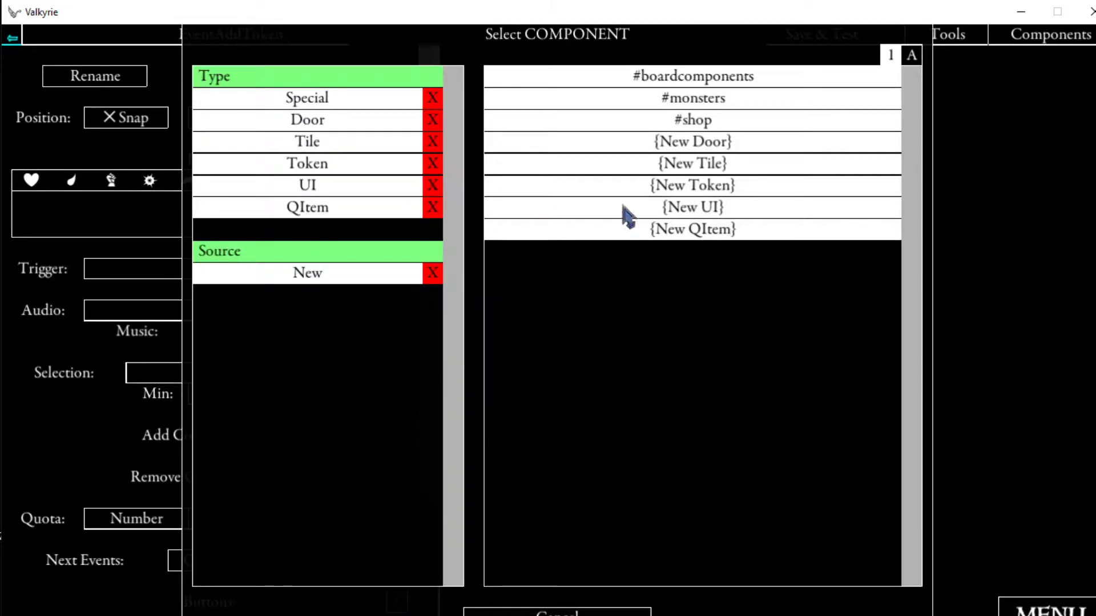
left_click(671, 194)
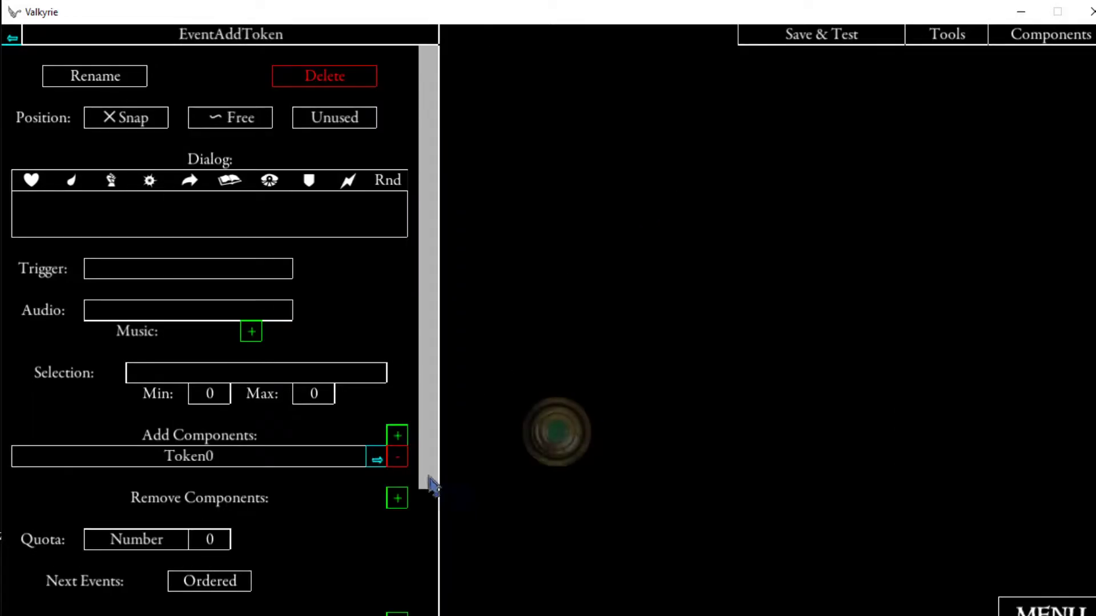
left_click(376, 457)
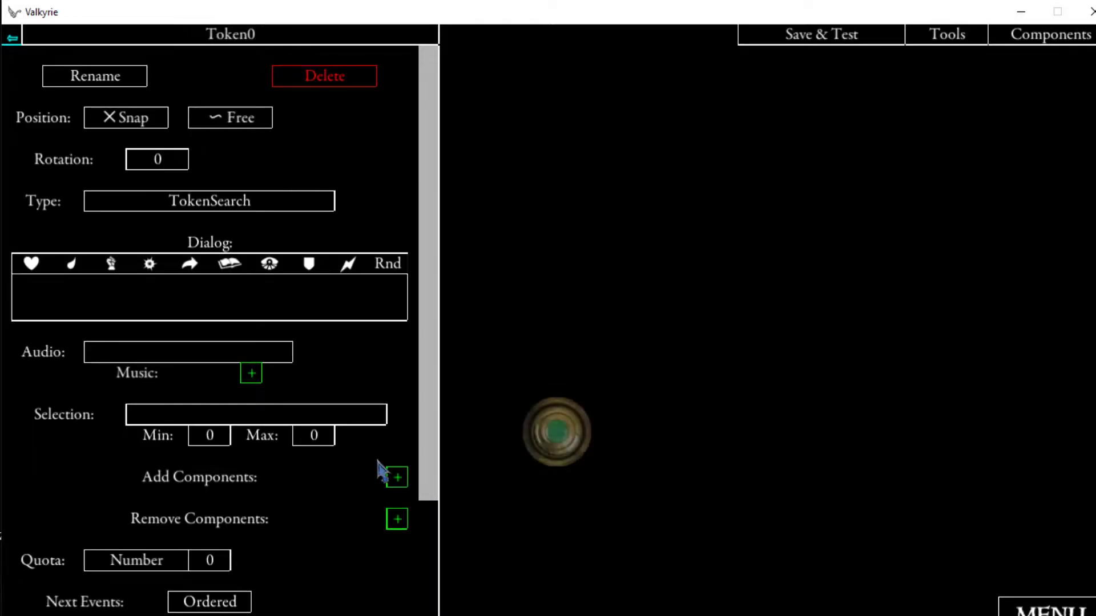
left_click(213, 203)
left_click(684, 228)
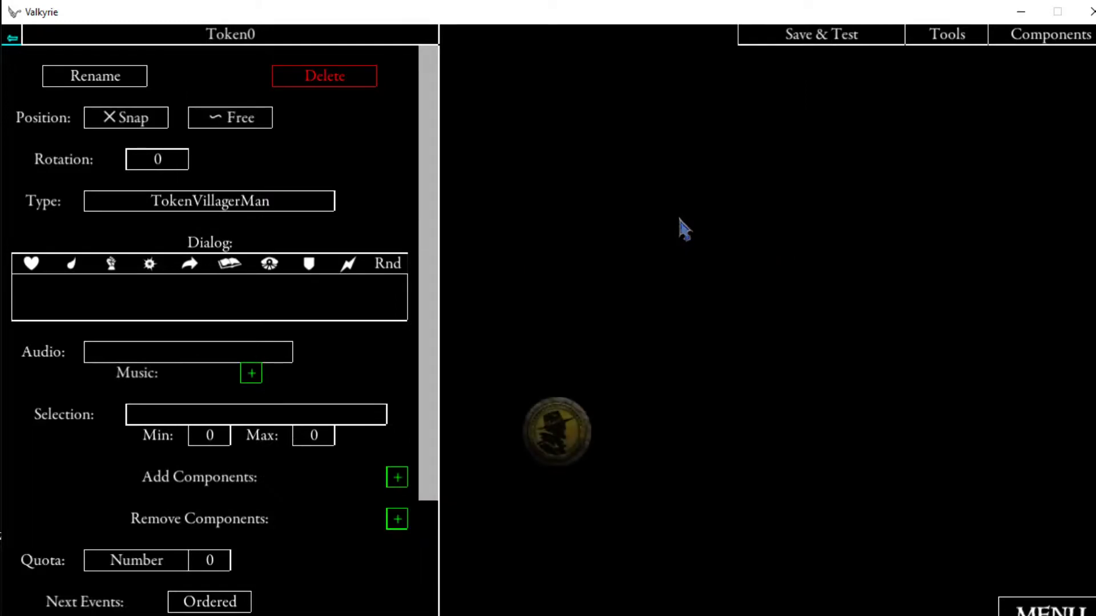
- Rename the villager token as ZombieSound
left_click(121, 84)
left_click(418, 93)
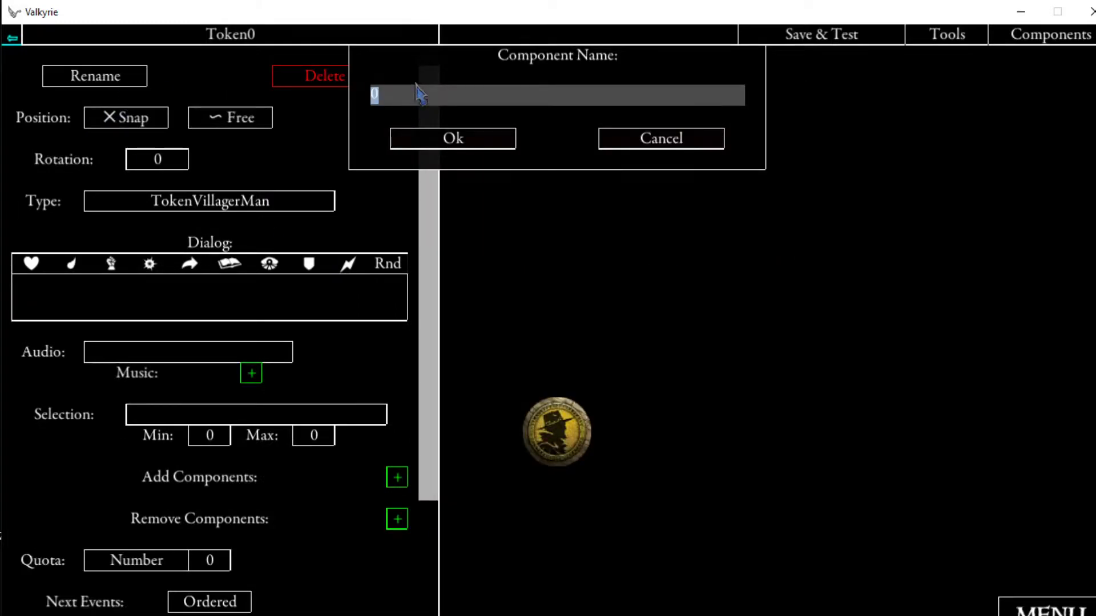
type("ZZ")
key("BackSpace")
key("BackSpace")
type("ZombieSound")
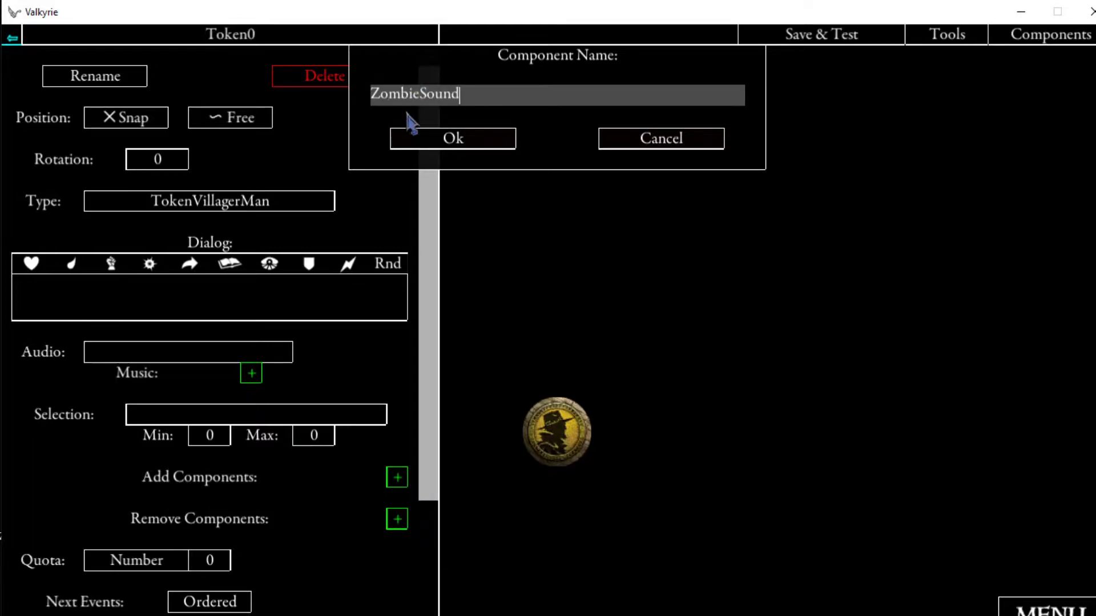
left_click(454, 139)
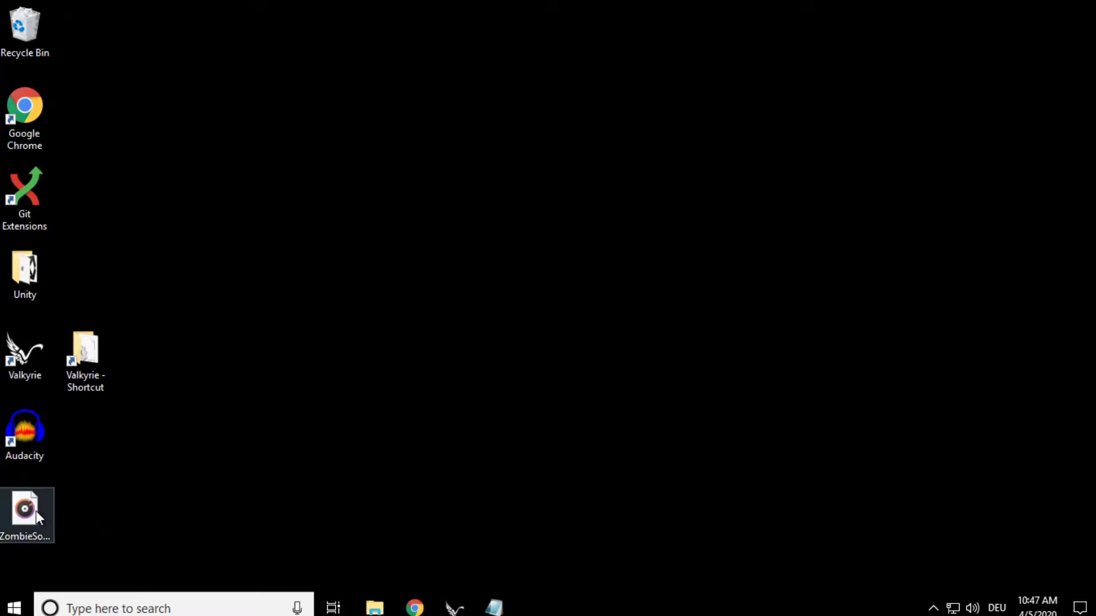
left_click(36, 511)
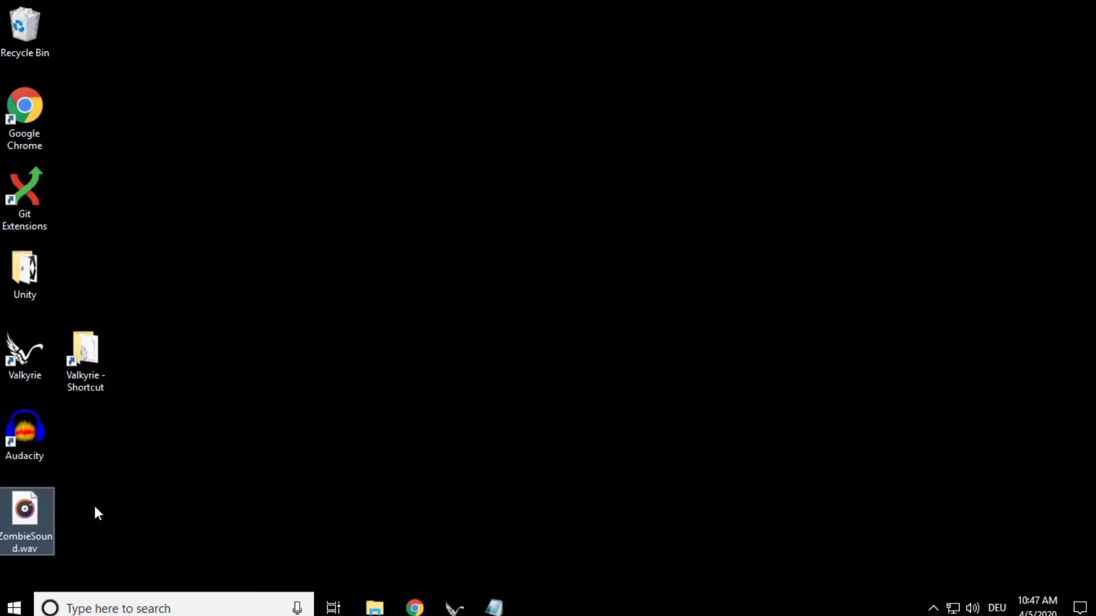
left_click(85, 502)
left_click(40, 512)
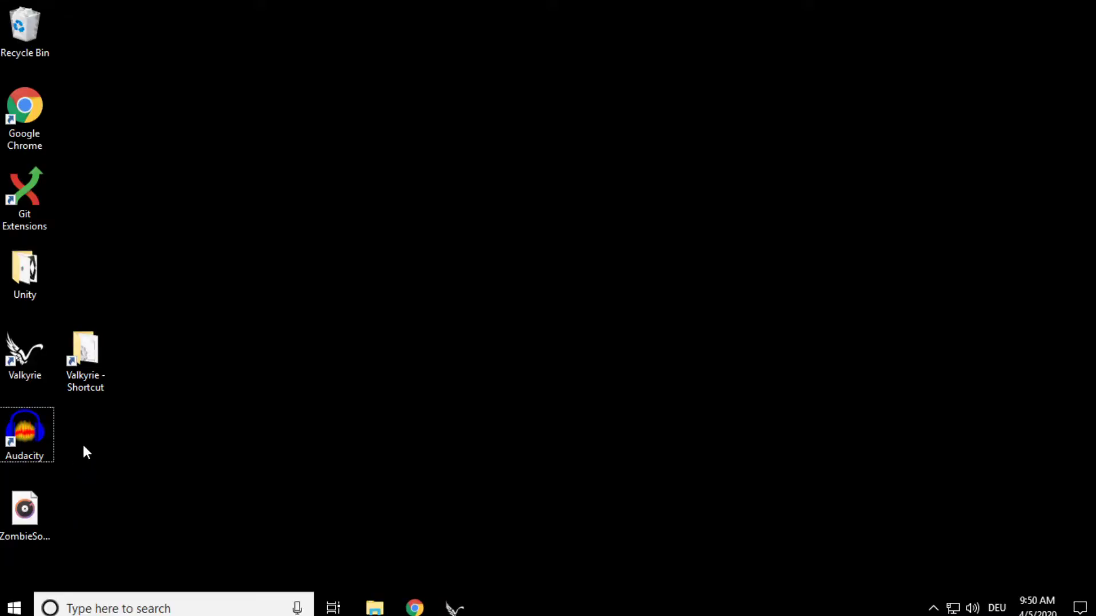
- Launch Audacity and open ZombieSound.wav from the Desktop
double_click(35, 433)
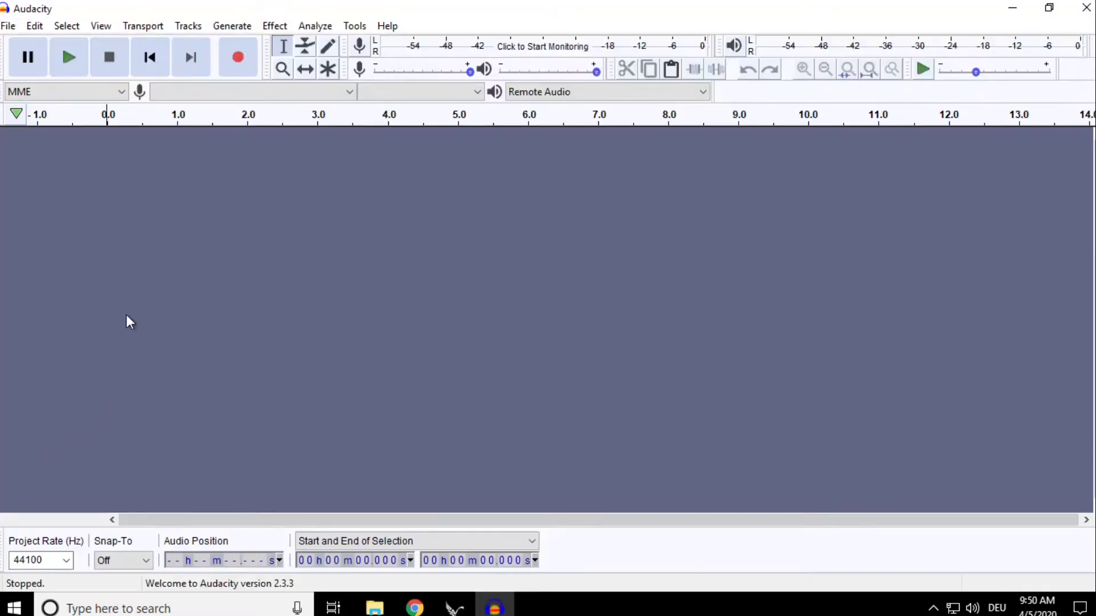
left_click(8, 26)
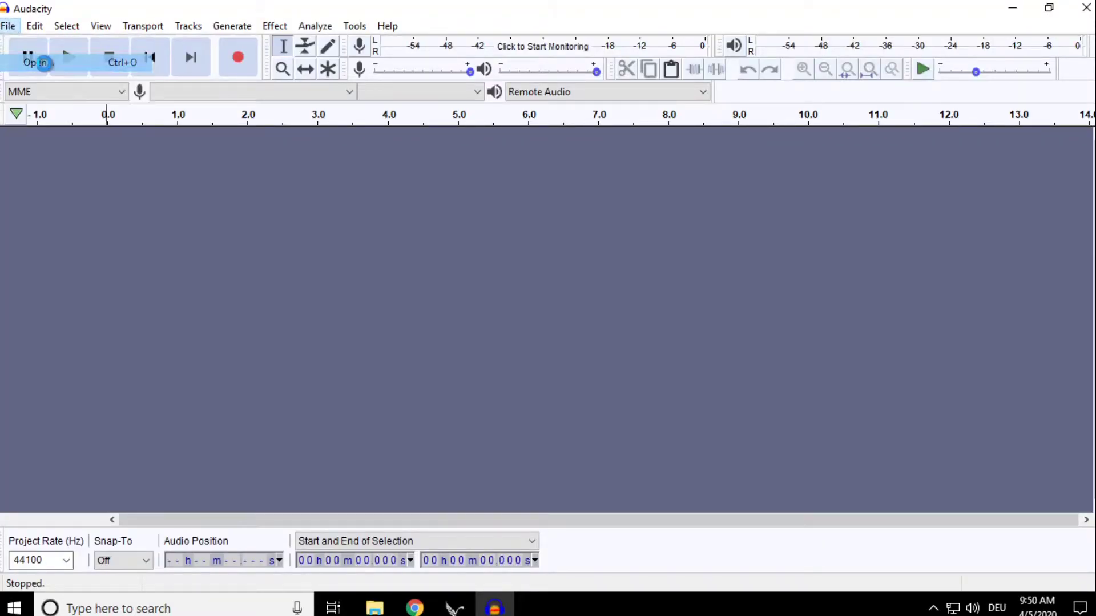
left_click(46, 64)
left_click(28, 161)
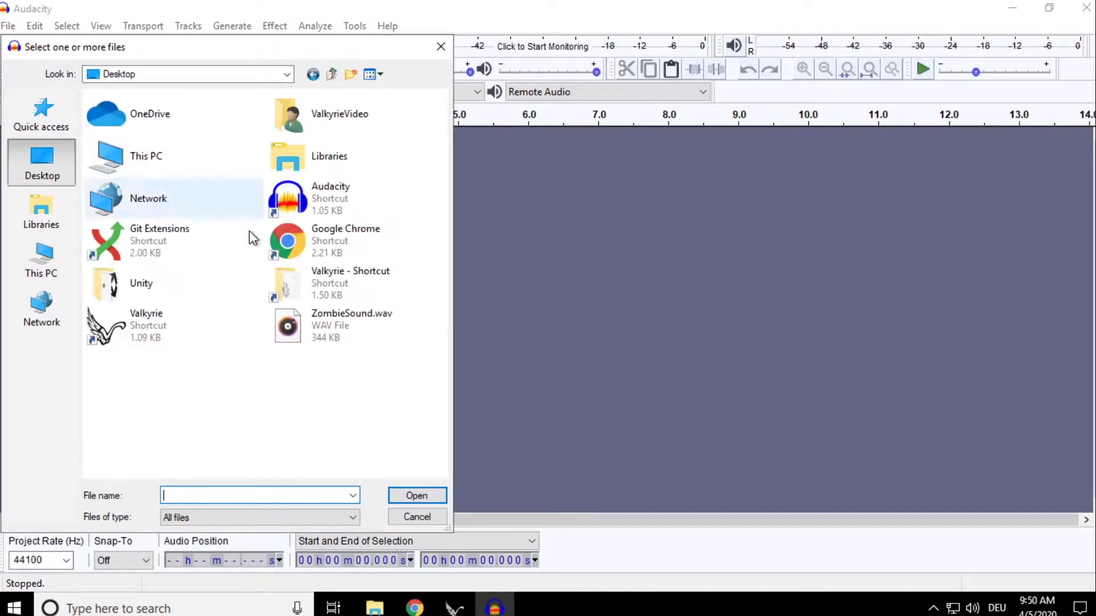
double_click(344, 334)
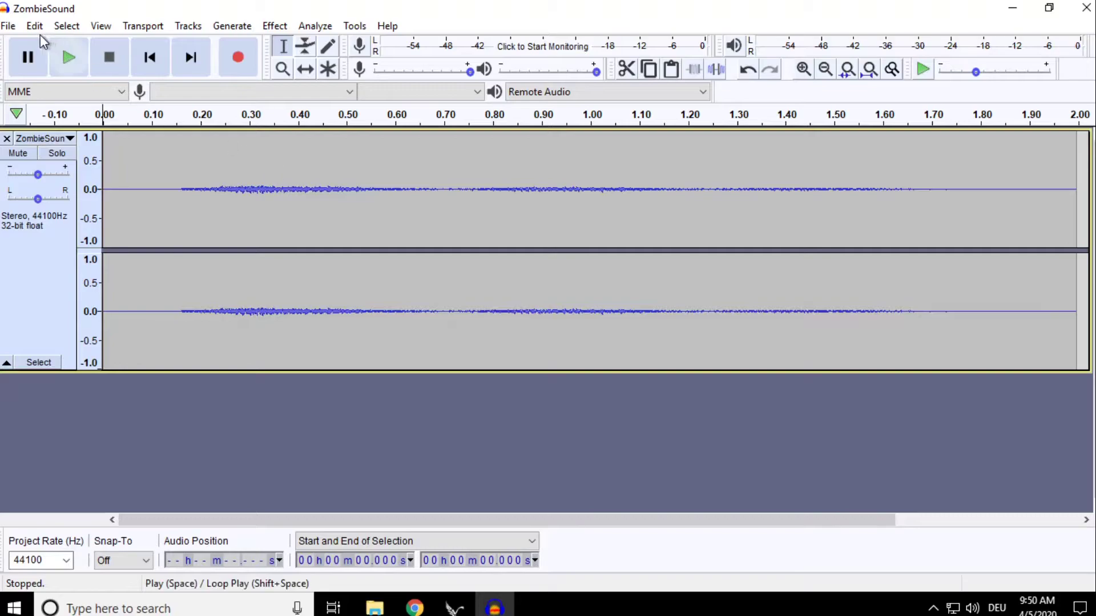
- Export the zombie sound as ZombieSound.ogg to the Desktop at quality 5 with empty metadata, and minimize Audacity
left_click(11, 26)
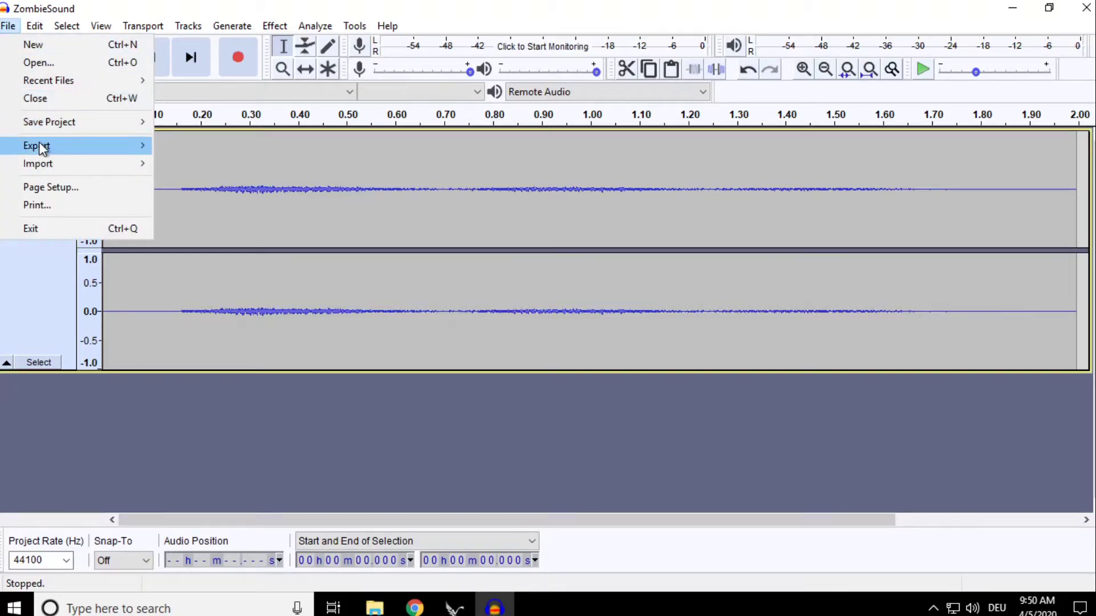
mouse_move(41, 147)
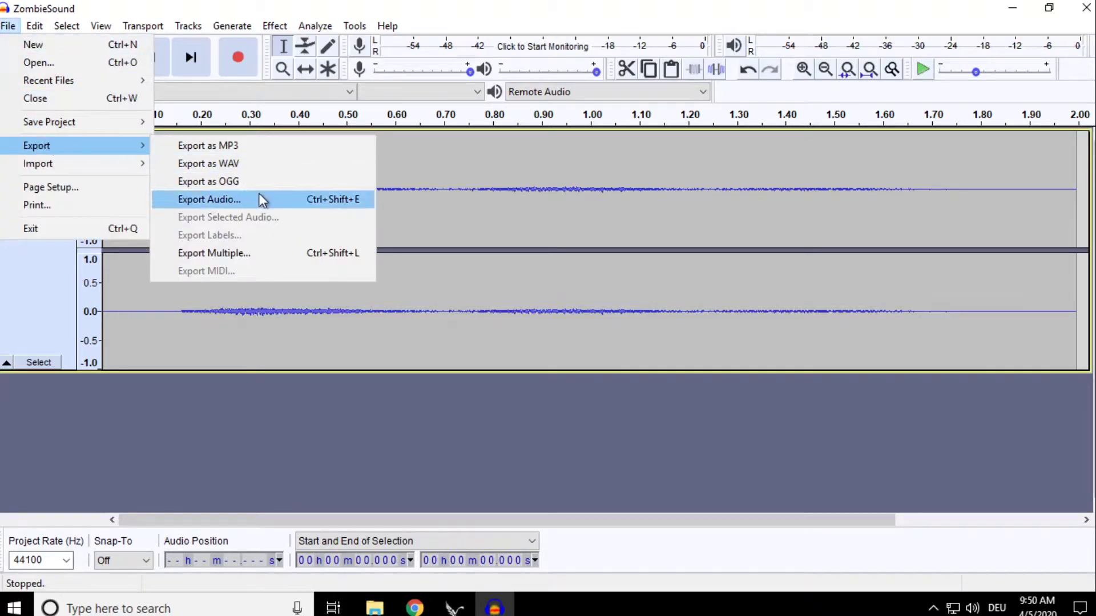
left_click(239, 183)
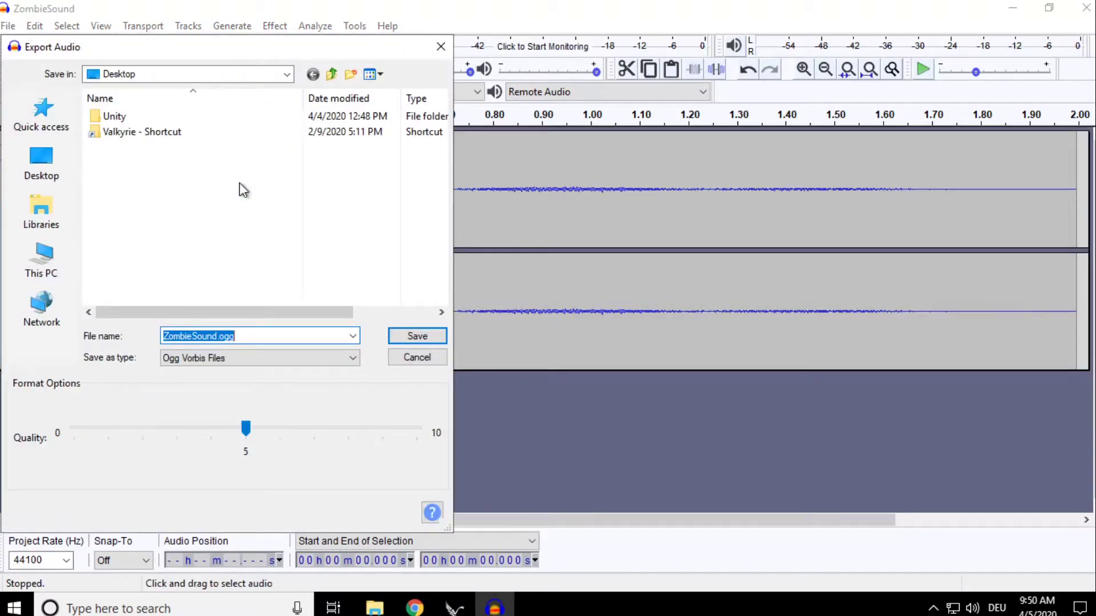
left_click(400, 338)
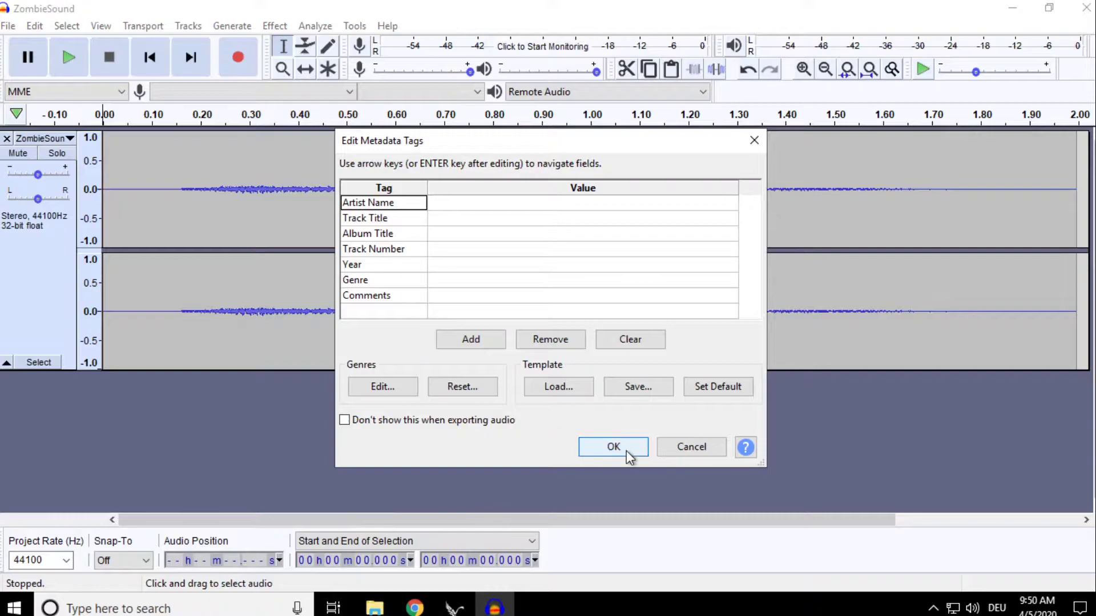
left_click(608, 447)
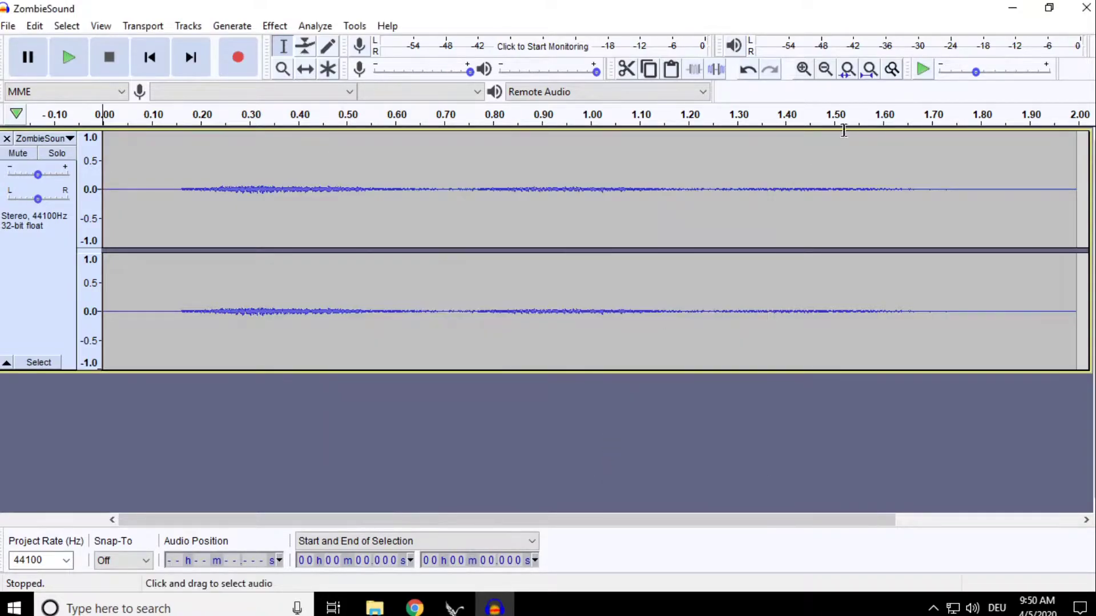
left_click(1020, 8)
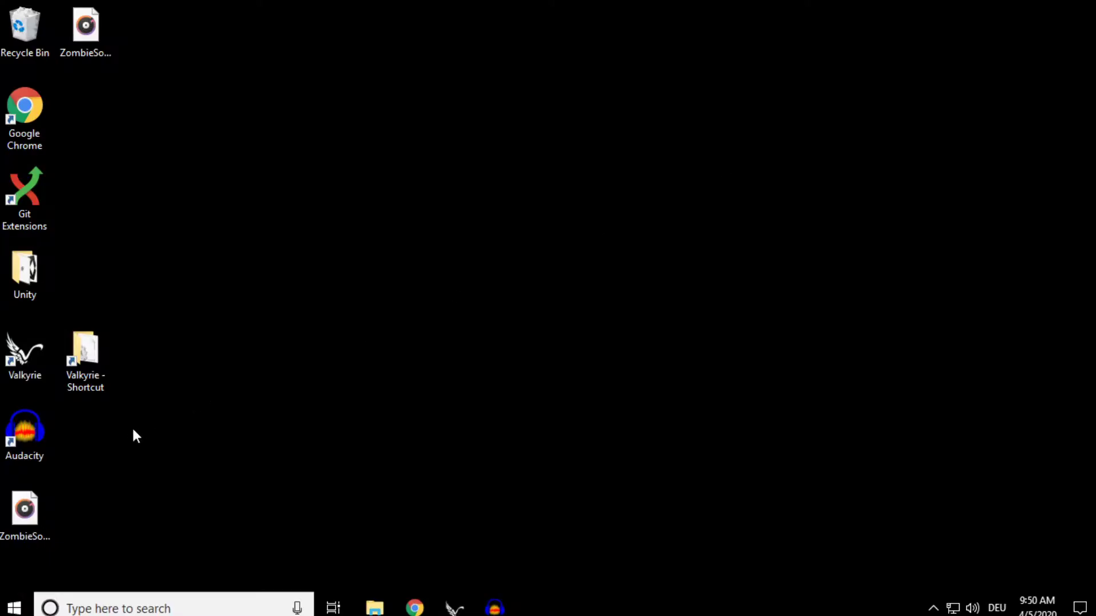
- Play the exported ZombieSound.ogg, close the player, and place its Desktop icon beside the ZombieSound.wav file
double_click(83, 27)
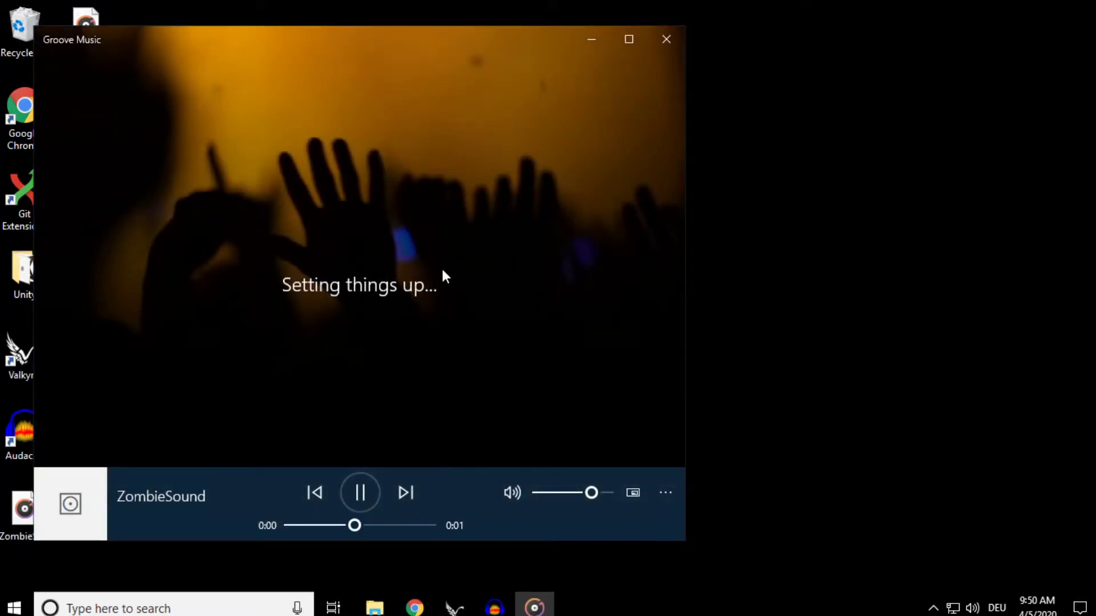
left_click(666, 38)
left_click_drag(83, 26, 118, 502)
left_click(206, 468)
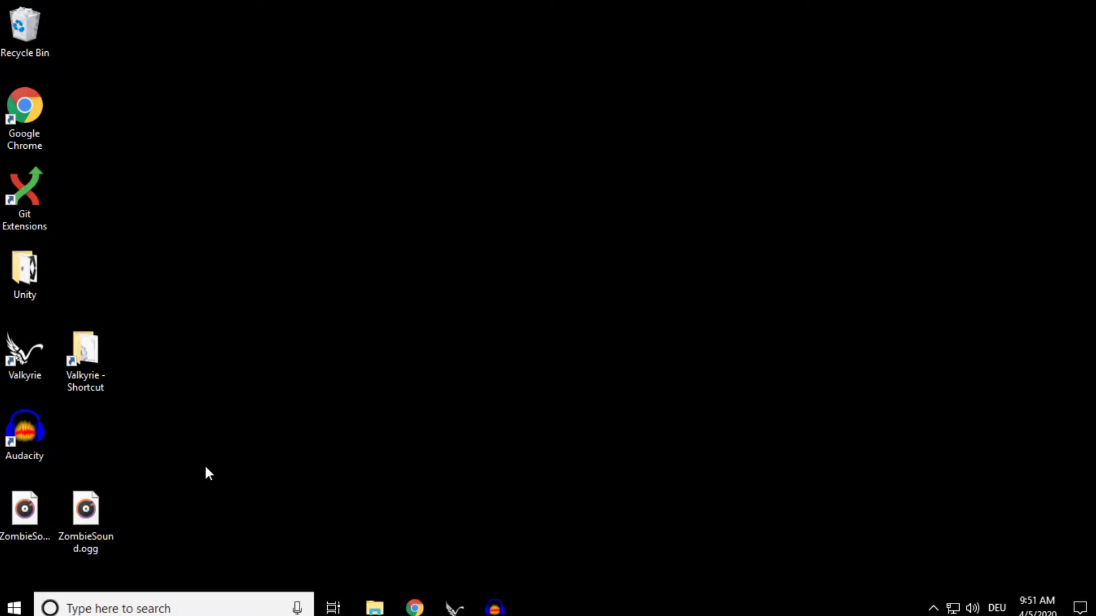
- Open File Explorer, go to %appdata%, and open the Valkyrie\D2E\Editor folder
left_click(374, 607)
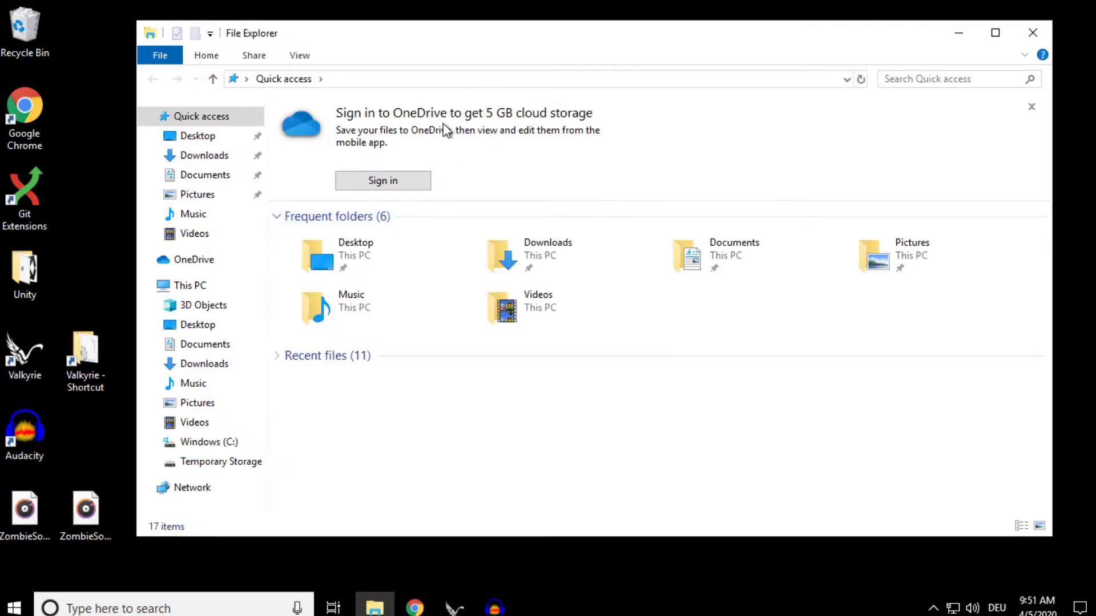
left_click(408, 80)
type("%")
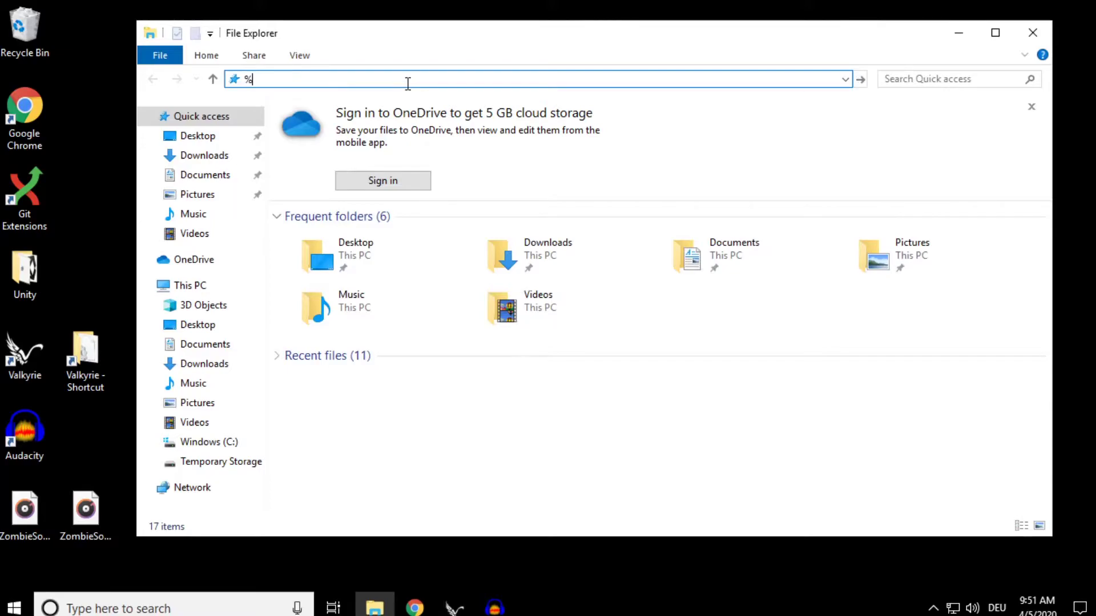
type("appdata%")
key("Return")
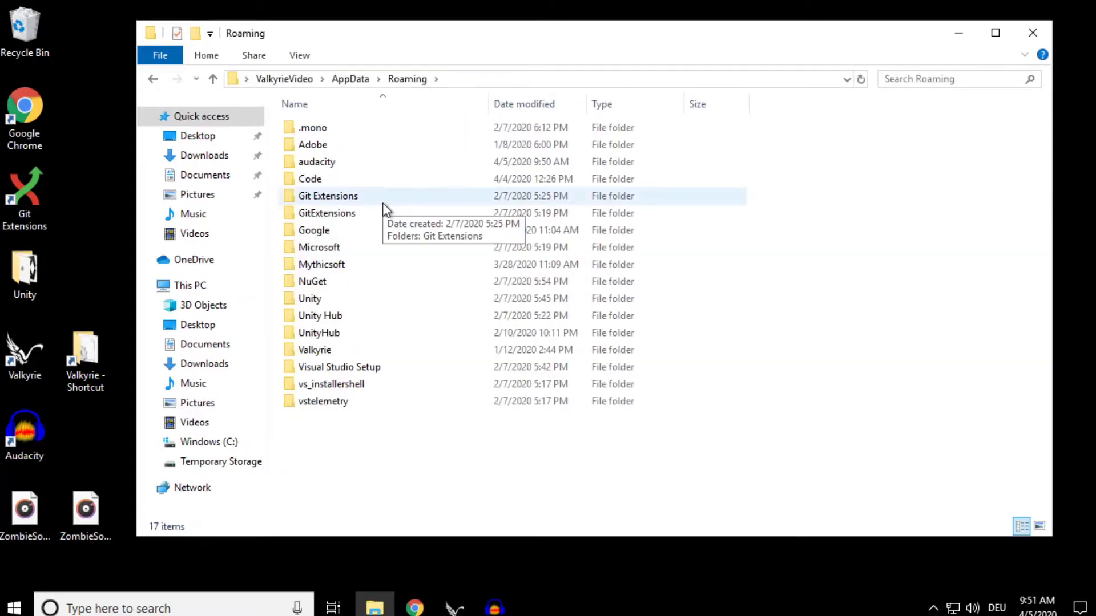
double_click(320, 350)
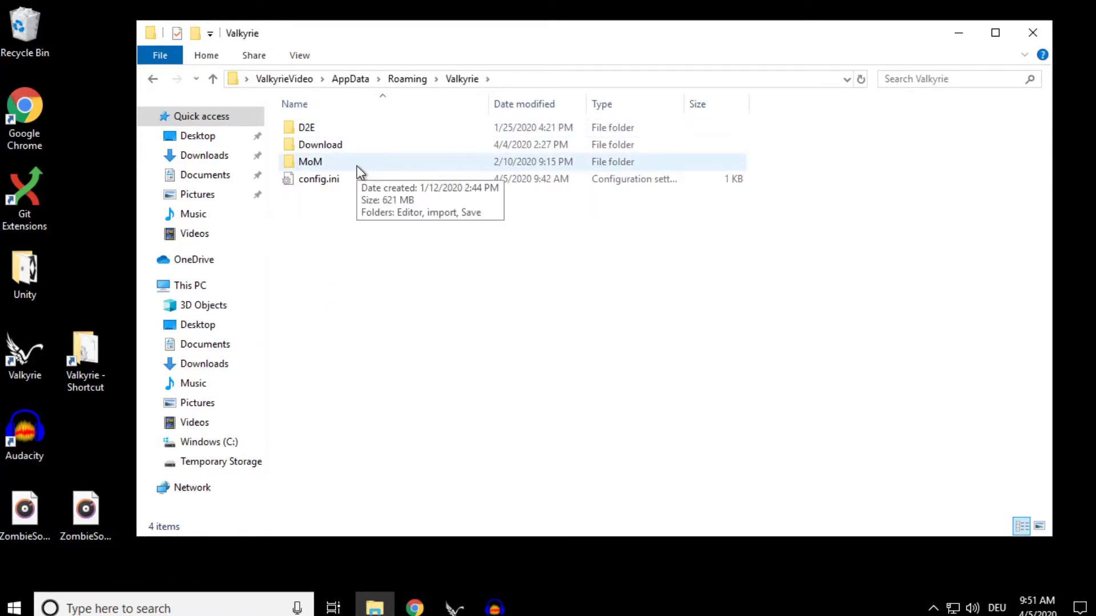
double_click(347, 125)
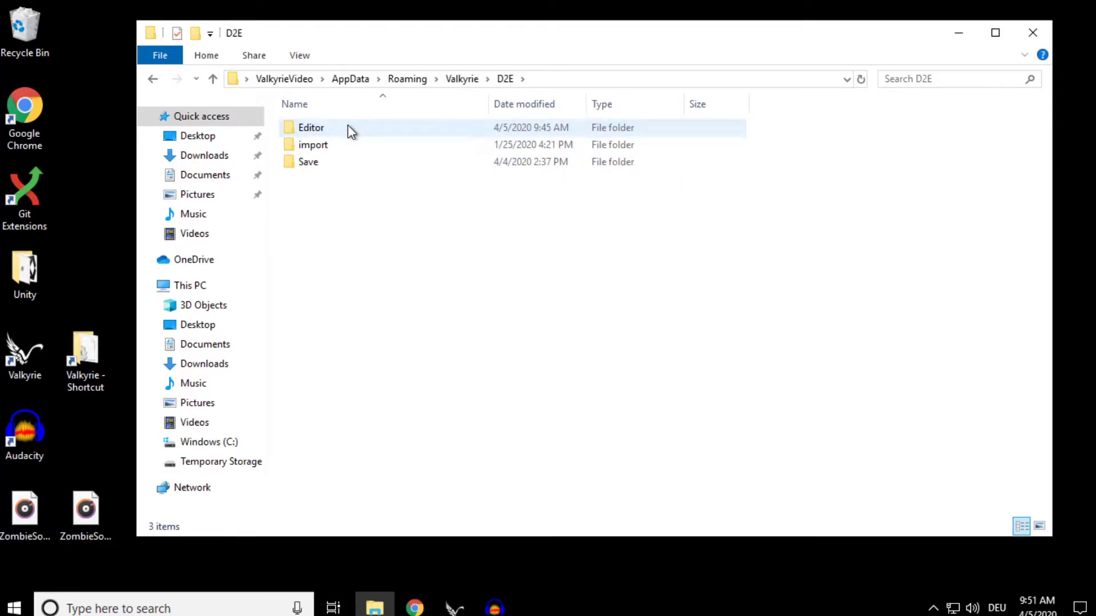
double_click(350, 129)
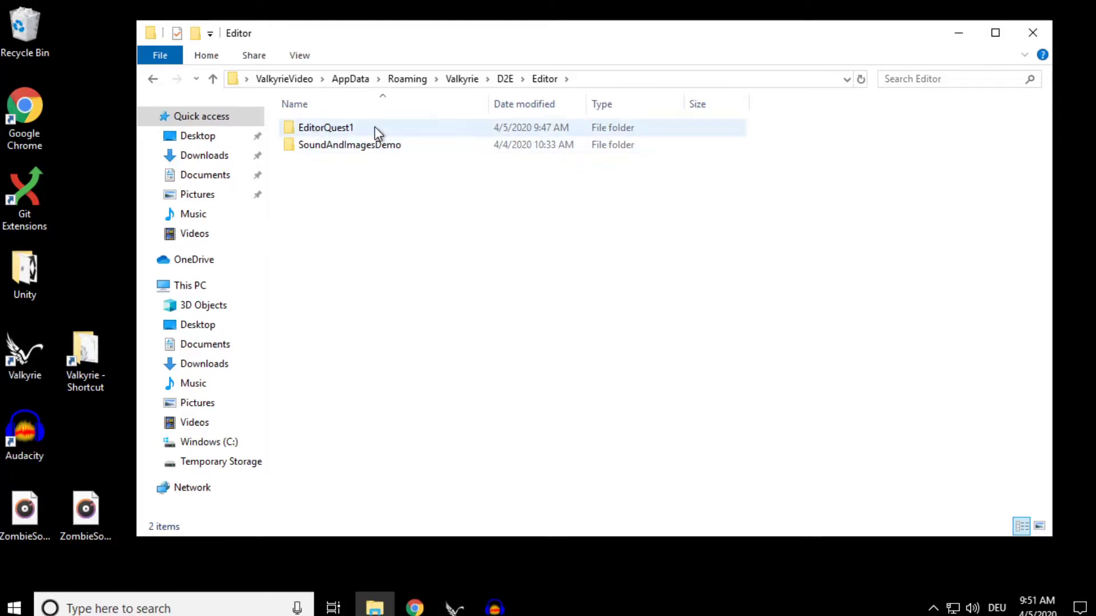
- Move the SoundAndImagesDemo folder out of the Editor folder to the Desktop
left_click(388, 147)
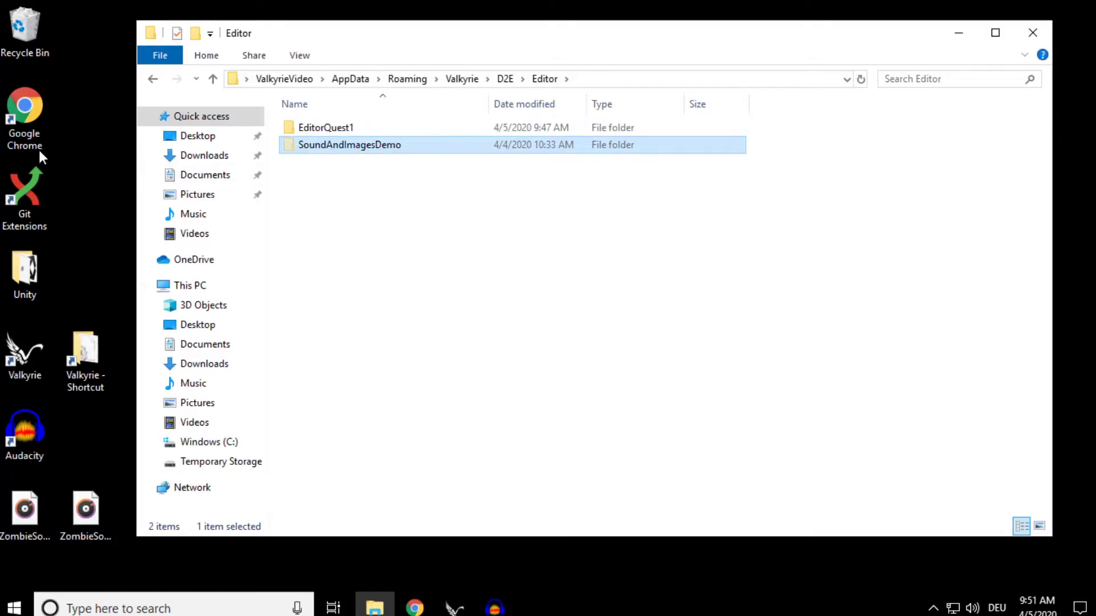
left_click(94, 142)
key("ctrl+v")
- Examine quest.ini and Localization.English.txt in the EditorQuest1 folder, and return to the Editor folder
left_click(354, 128)
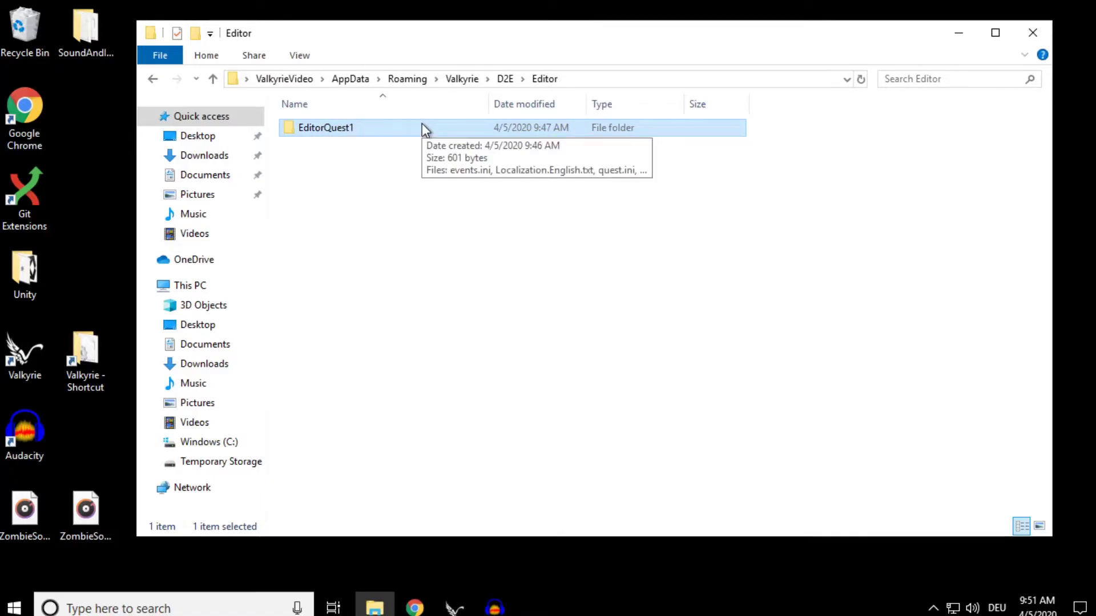
double_click(385, 130)
left_click(385, 130)
double_click(334, 160)
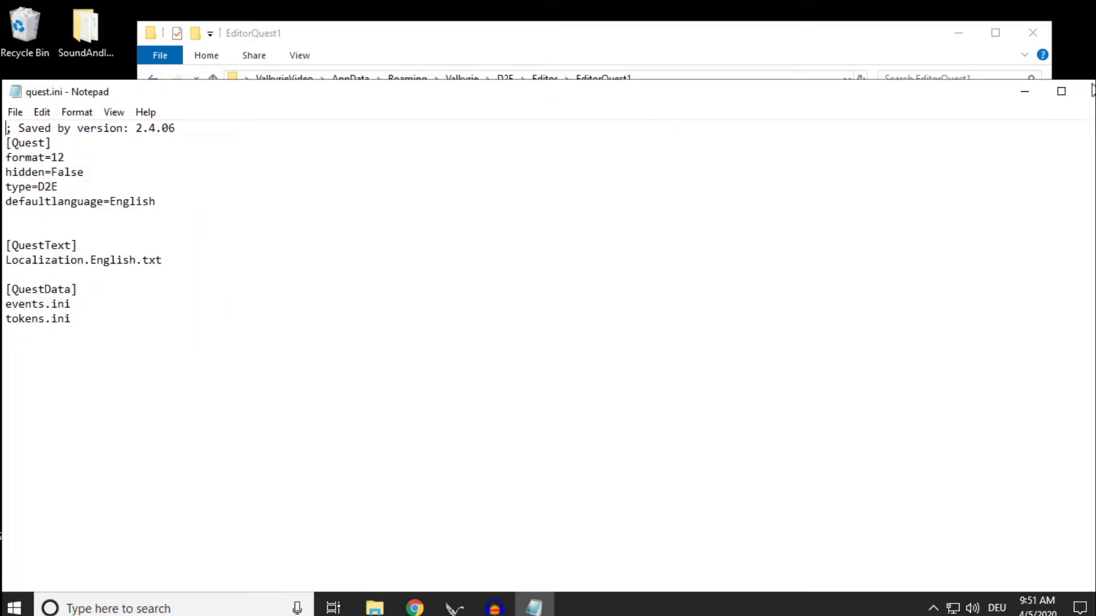
left_click(1090, 91)
double_click(321, 144)
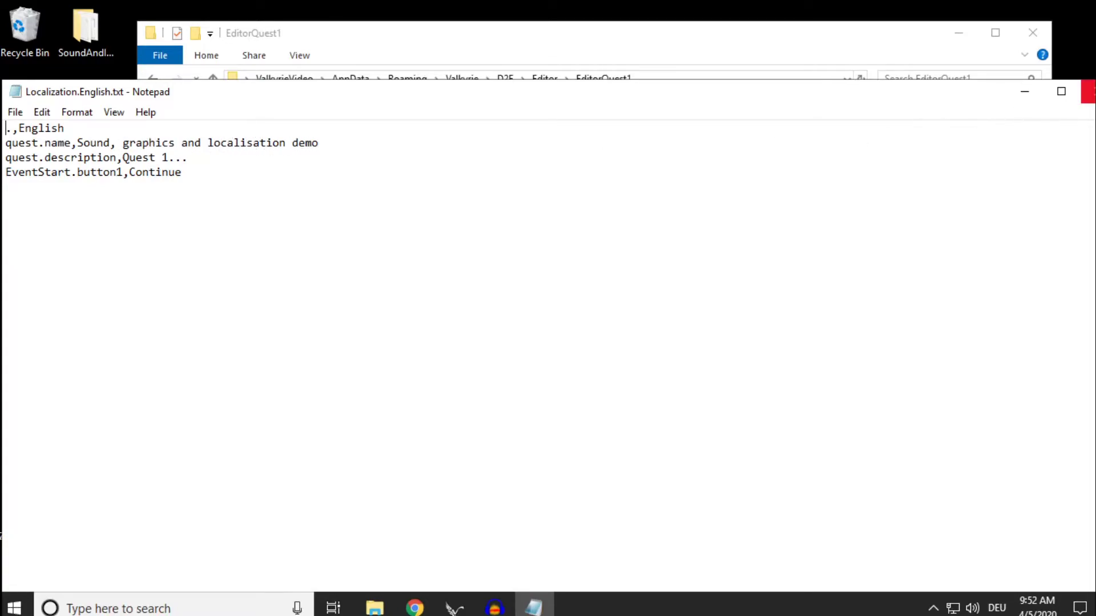
left_click(1090, 91)
key("BackSpace")
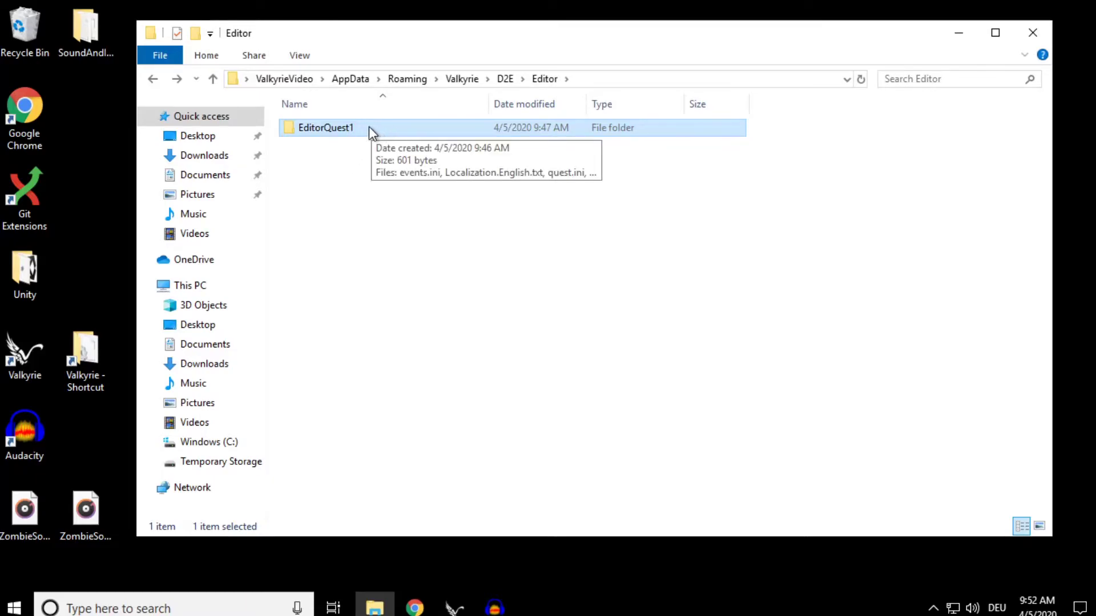
- Rename the EditorQuest1 folder as SoundsGraphicsLocaDemo
key("F2")
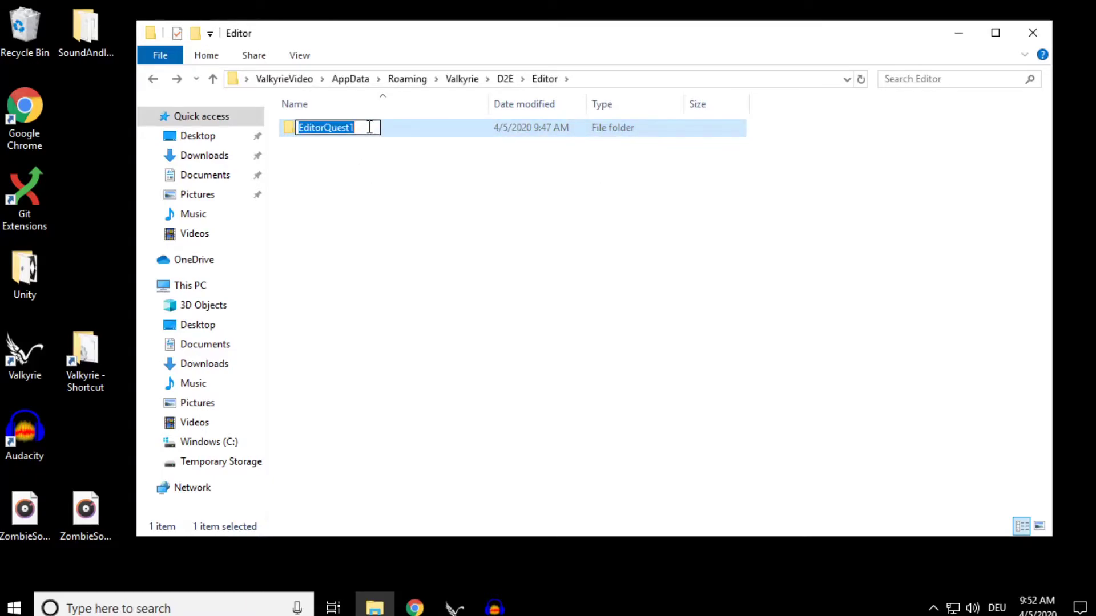
type("Sounds")
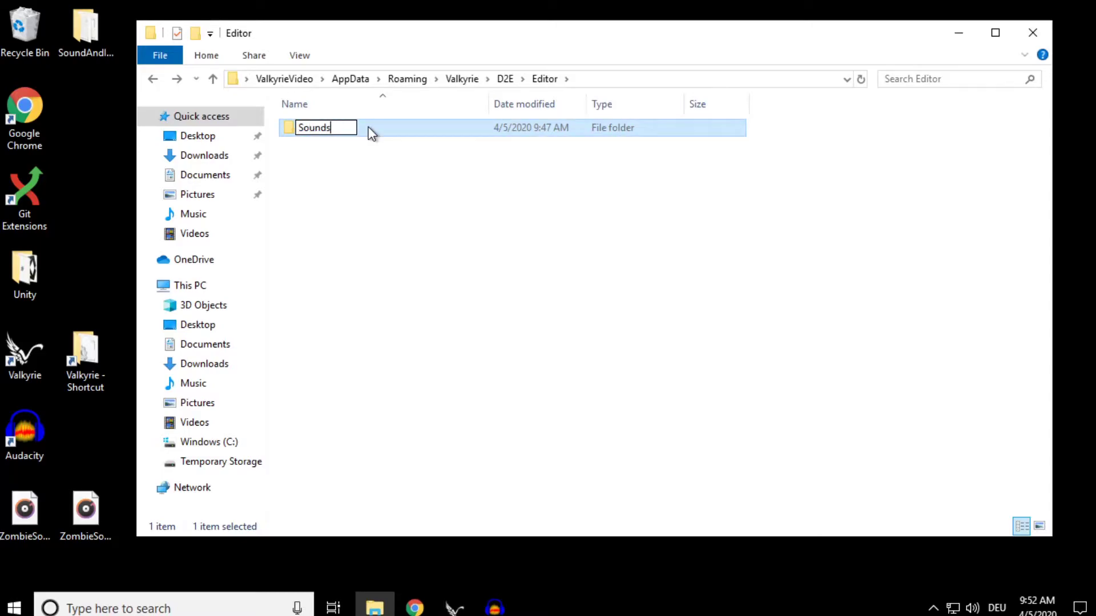
type("GraphicsL")
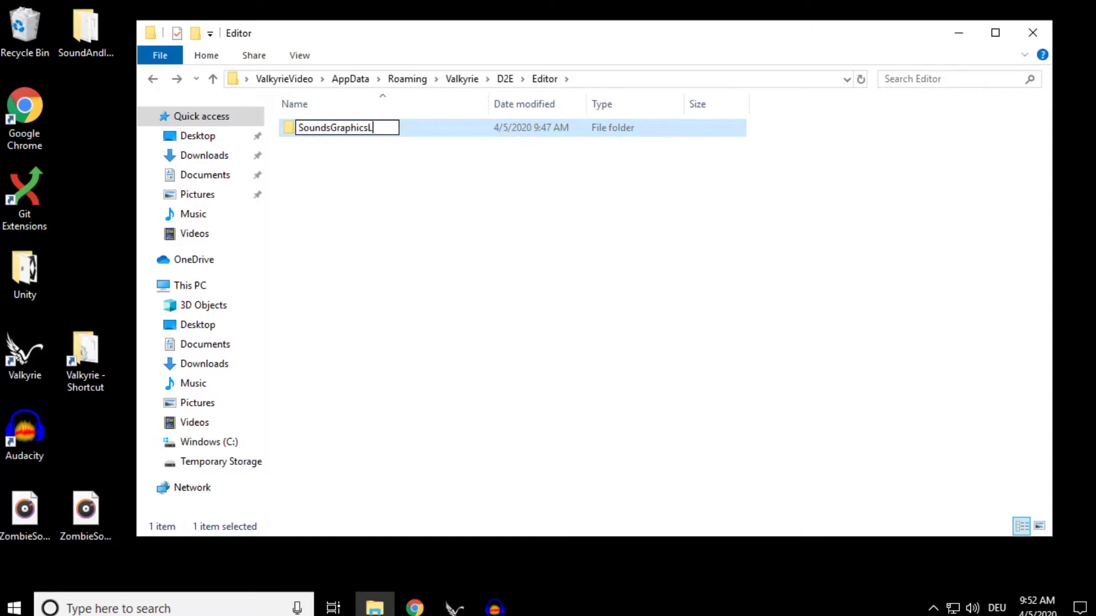
type("ocaDemo")
key("Return")
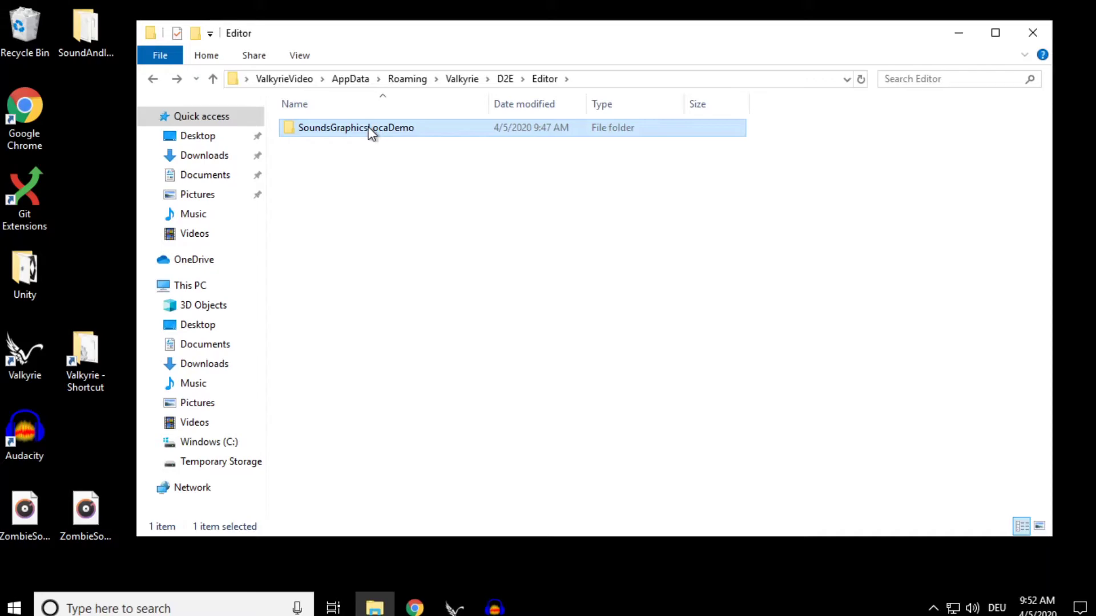
- Create a new folder named Sounds inside the SoundsGraphicsLocaDemo folder
double_click(405, 132)
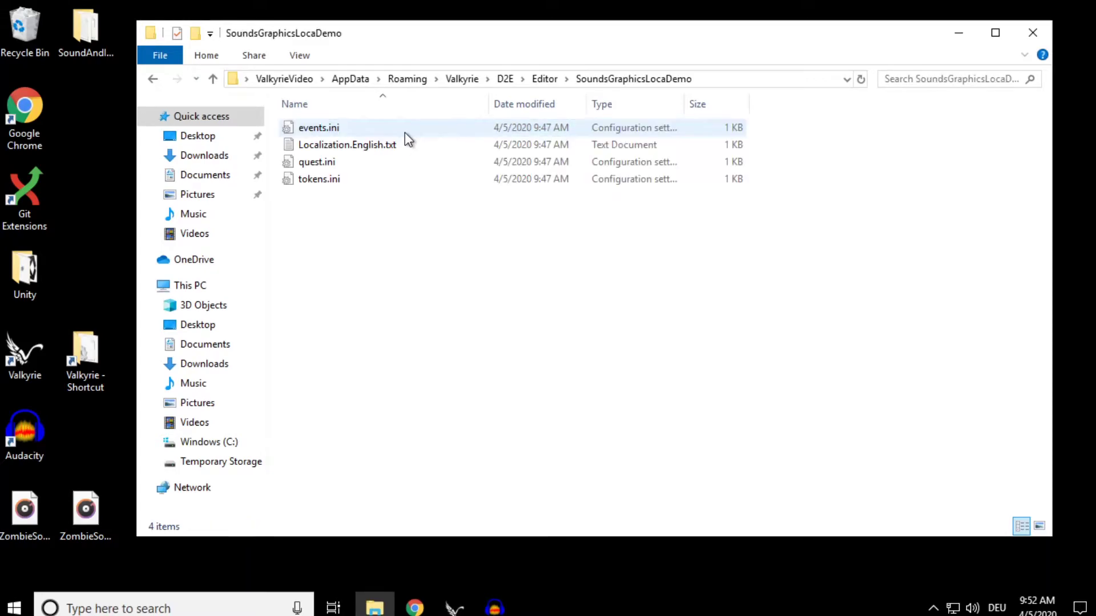
right_click(356, 238)
mouse_move(417, 540)
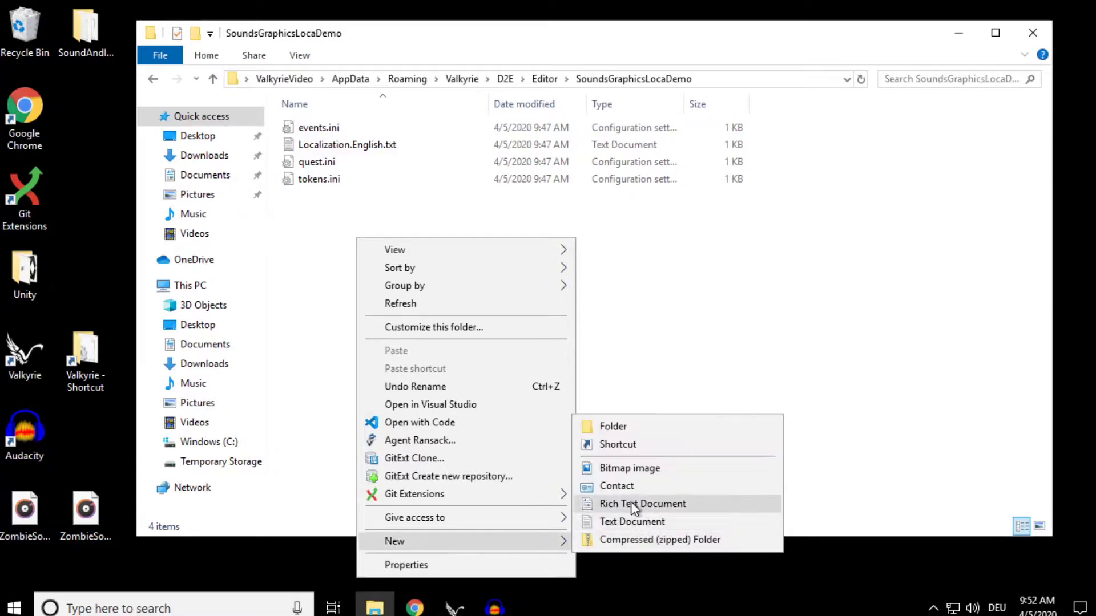
left_click(625, 423)
type("Sounds")
key("Return")
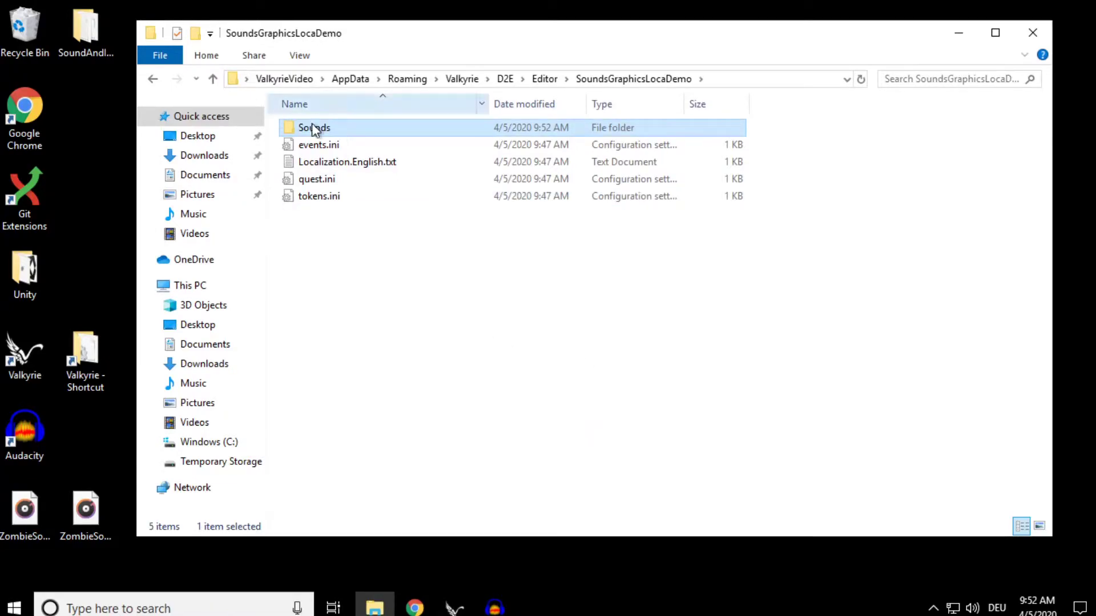
- Move ZombieSound.ogg from the Desktop into the Sounds folder, and return to the SoundsGraphicsLocaDemo folder
double_click(337, 130)
left_click(71, 538)
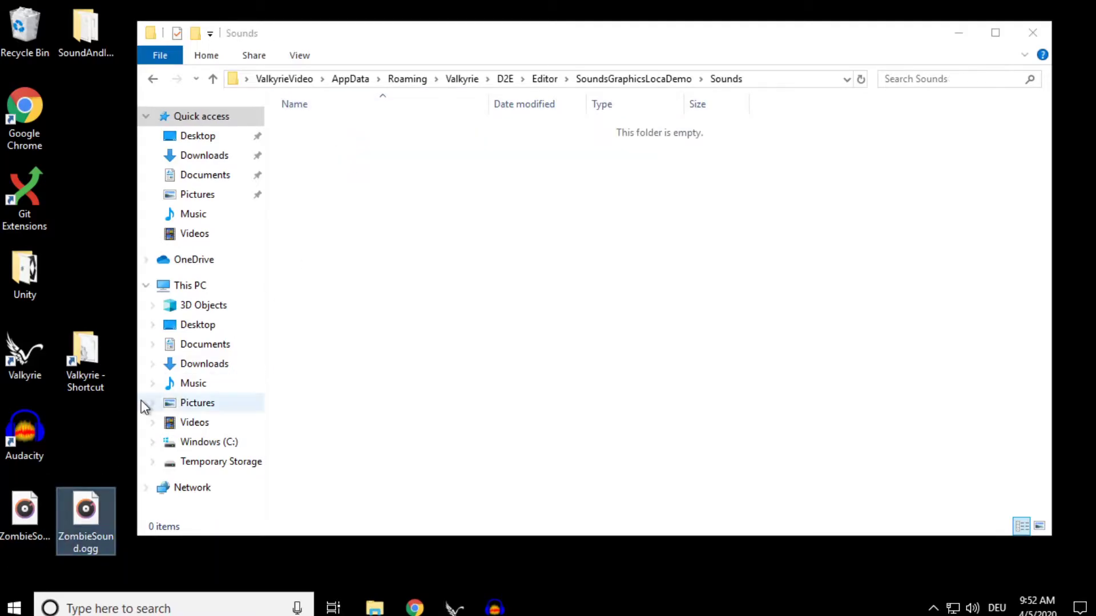
key("ctrl+x")
left_click(471, 194)
key("ctrl+v")
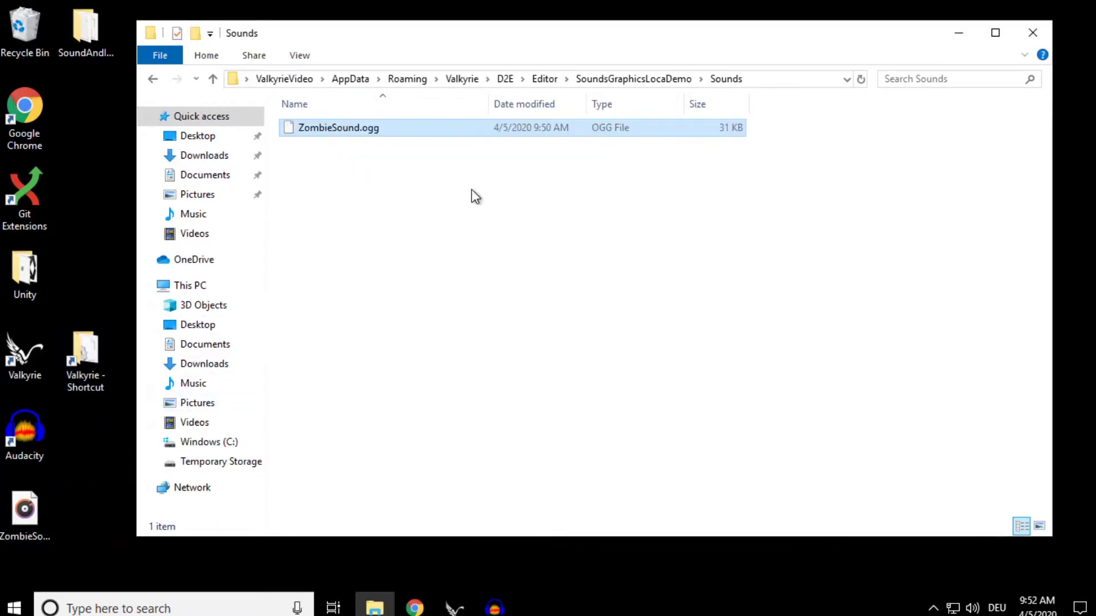
left_click(472, 191)
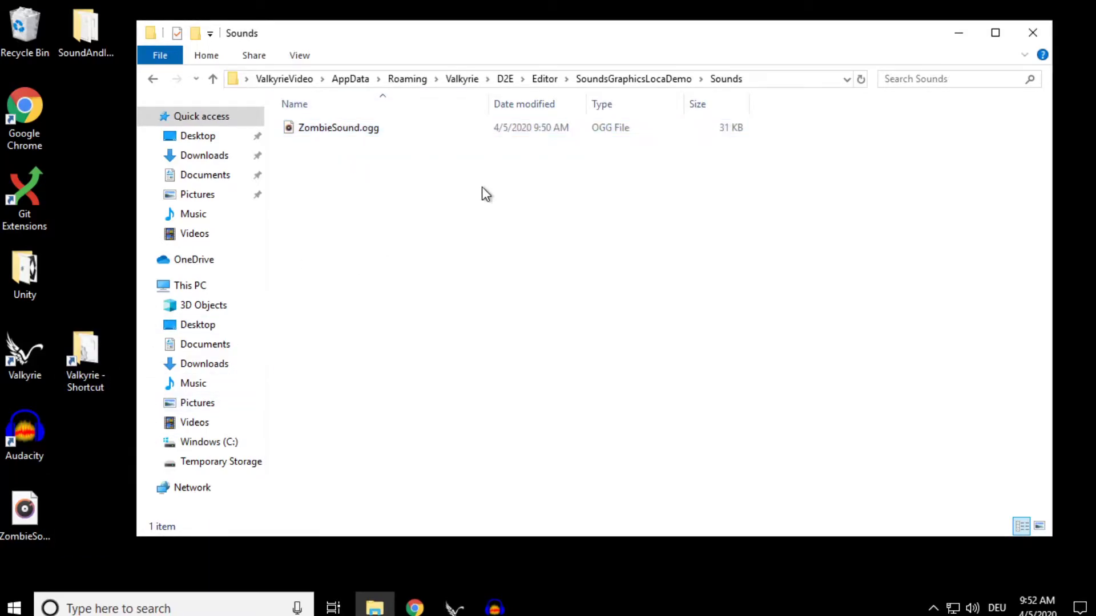
left_click(634, 81)
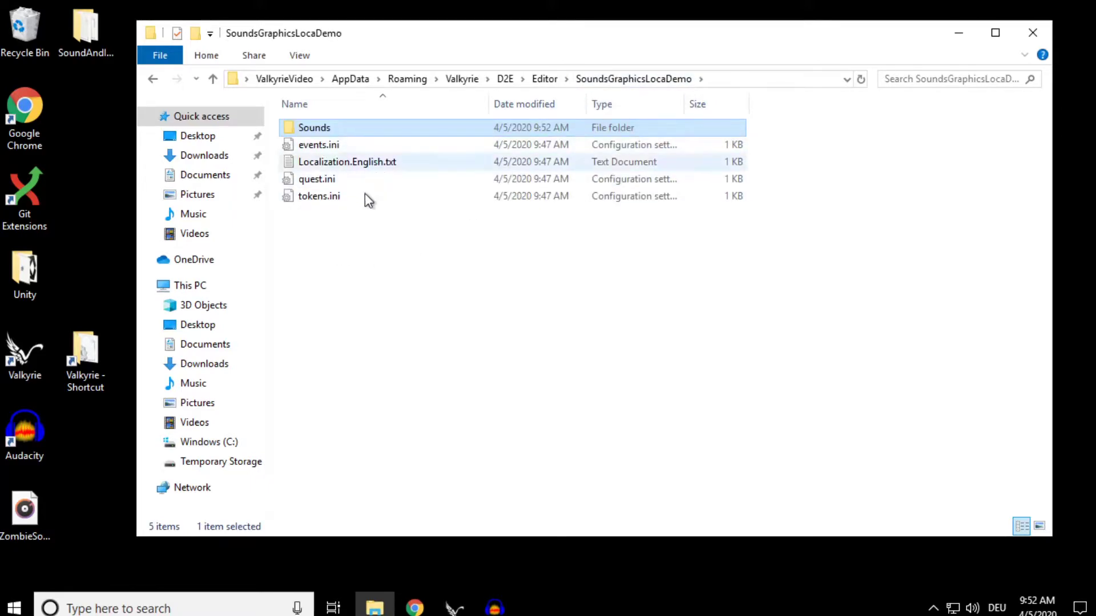
- Switch to Valkyrie and set the TokenZombieSound audio to Sounds\ZombieSound.ogg
left_click(455, 608)
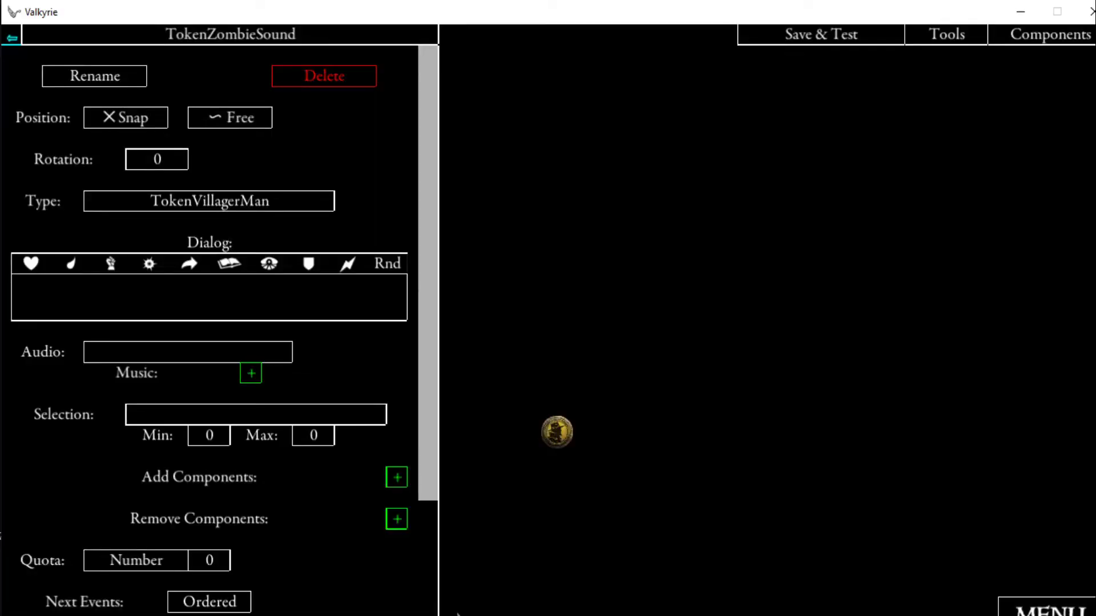
left_click(178, 353)
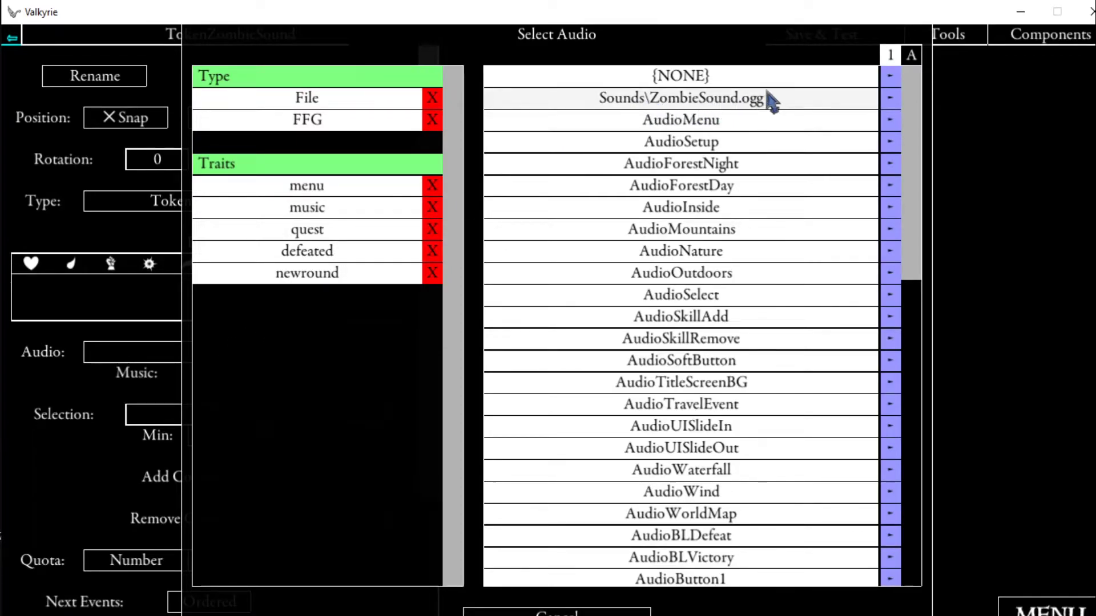
left_click(717, 103)
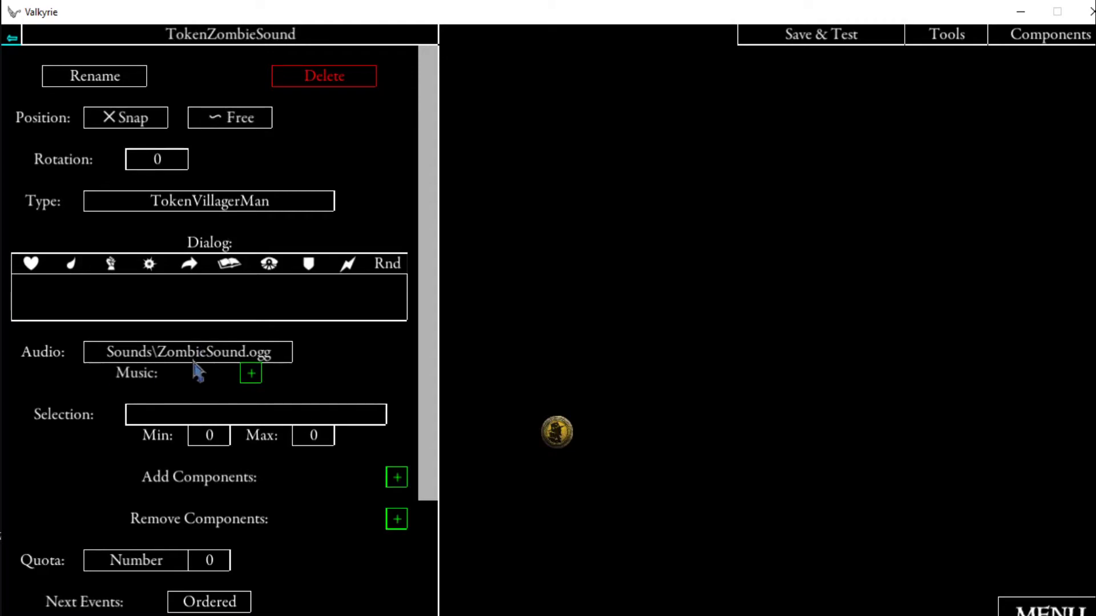
- Open the EventAddToken component from events.ini and set its position mode to Highlight
left_click(12, 40)
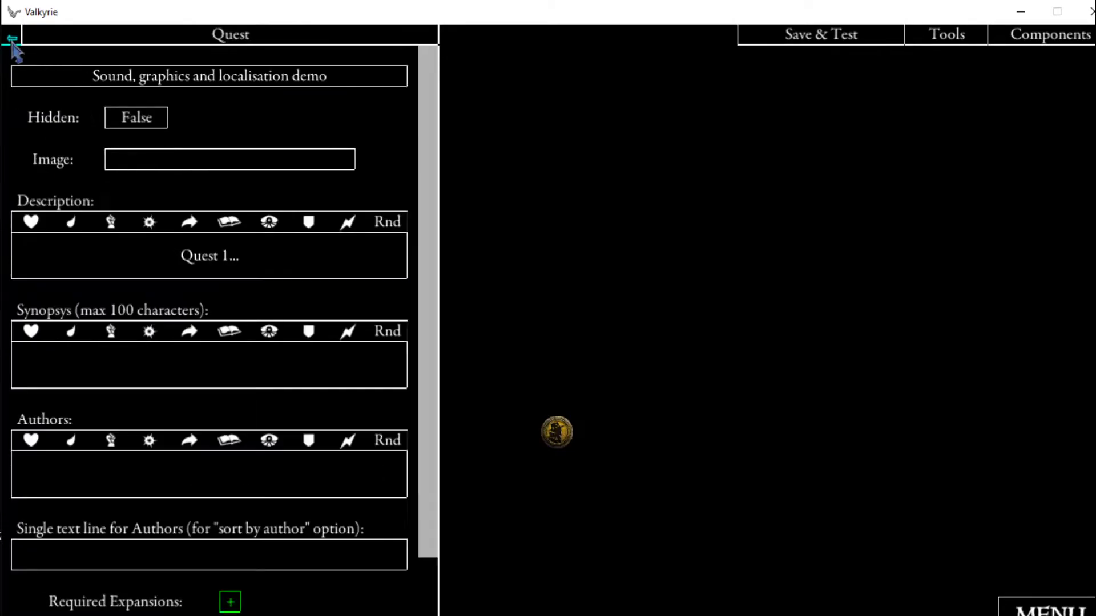
scroll(274, 286, "down", 2)
left_click(1036, 38)
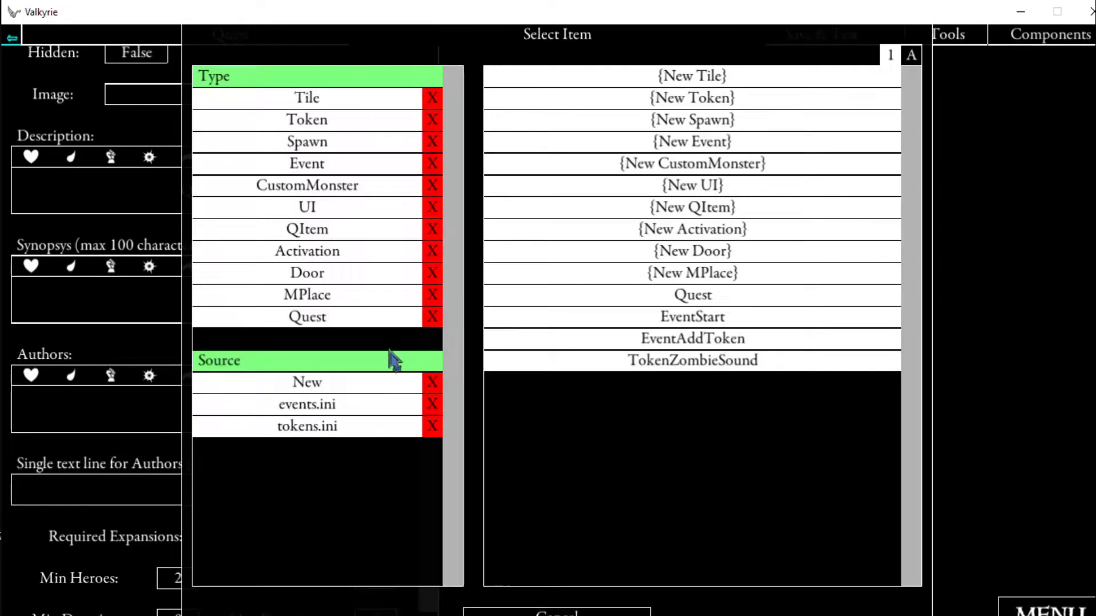
left_click(305, 404)
left_click(653, 100)
left_click(336, 119)
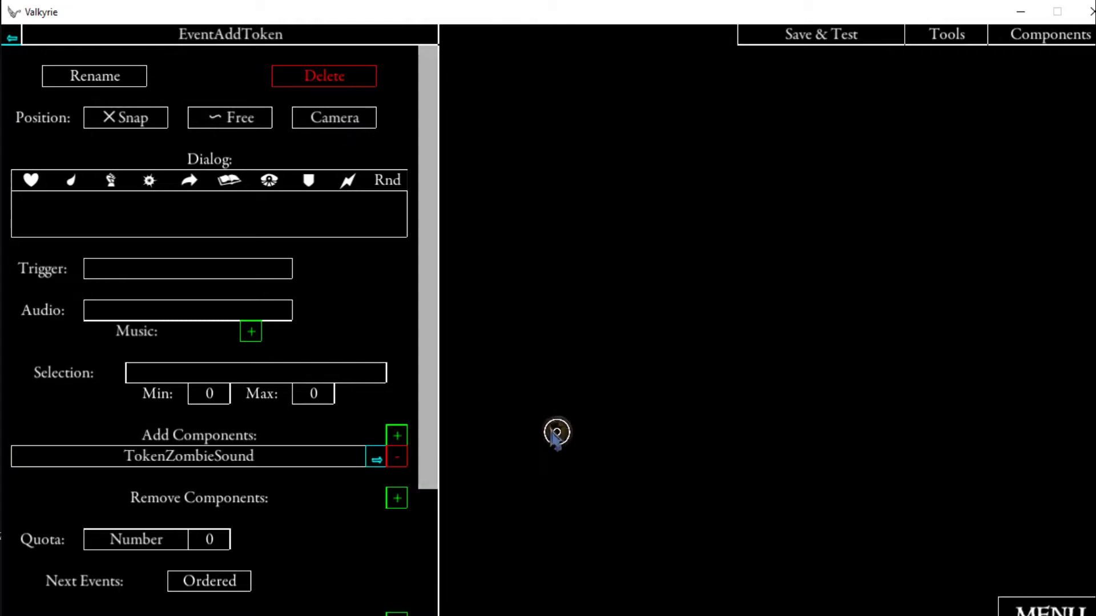
left_click(323, 122)
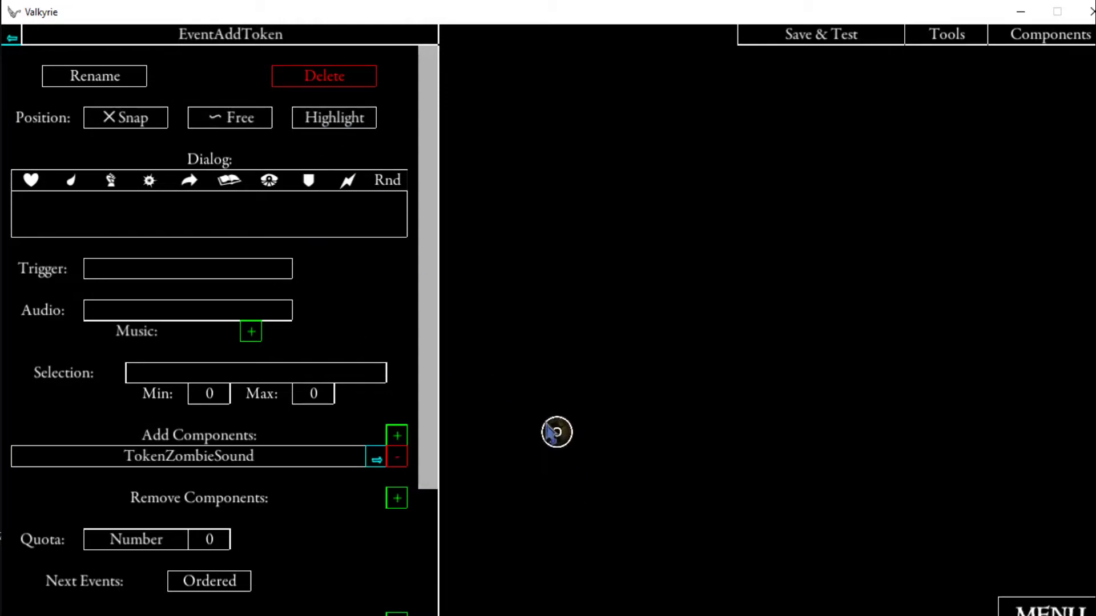
- Enter the EventAddToken dialog text "When you click at this token a zombies sound will be started."
left_click(232, 224)
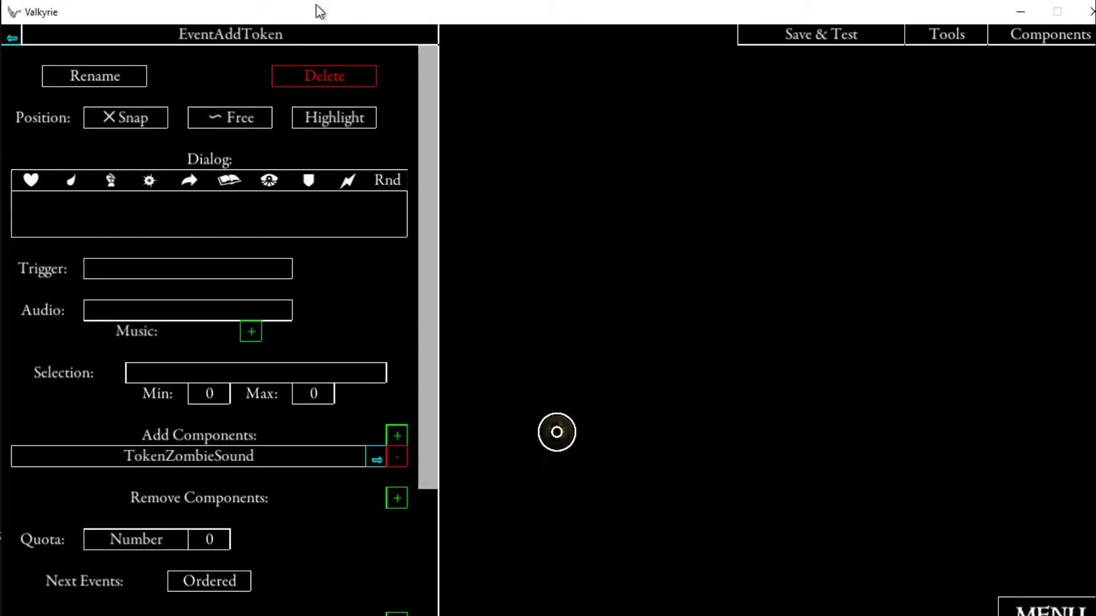
type("Wgher")
key("BackSpace")
key("BackSpace")
key("BackSpace")
key("BackSpace")
type("hen you click at this token a zombies sound ")
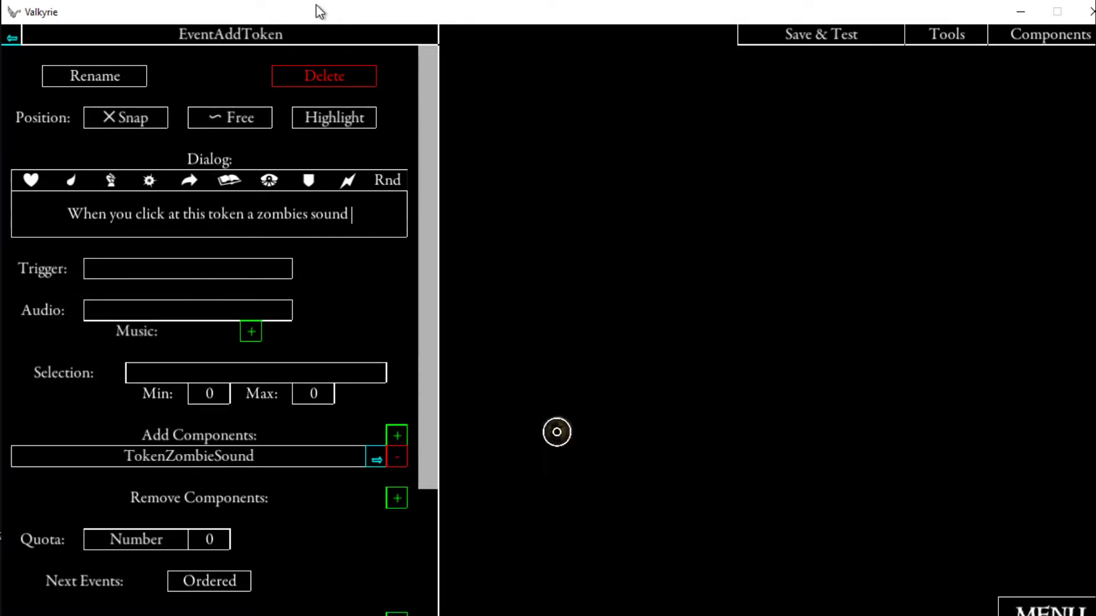
type("will b")
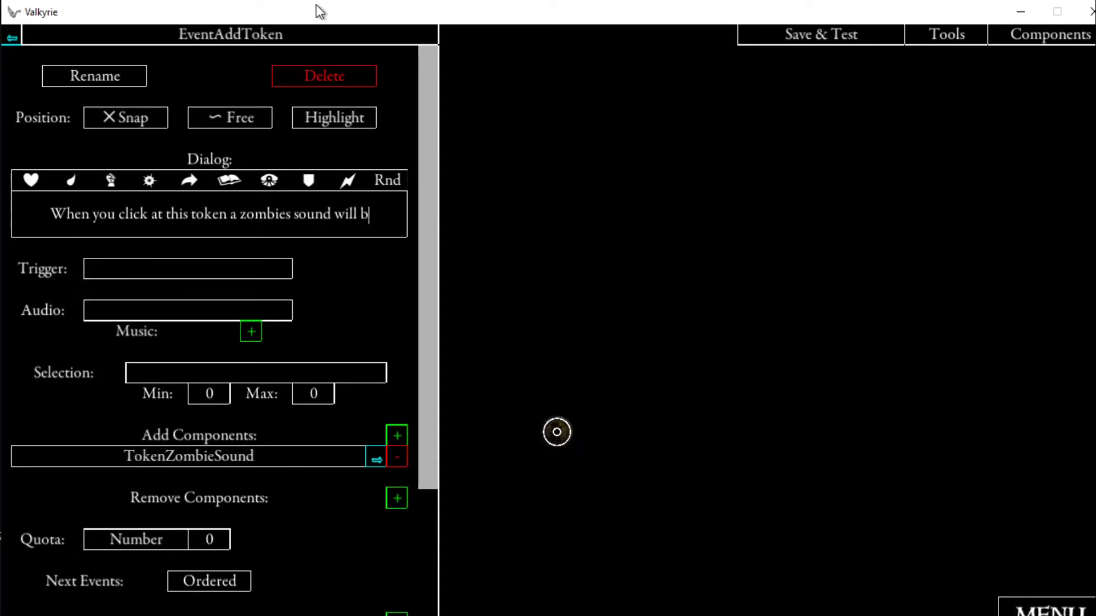
type("e started.")
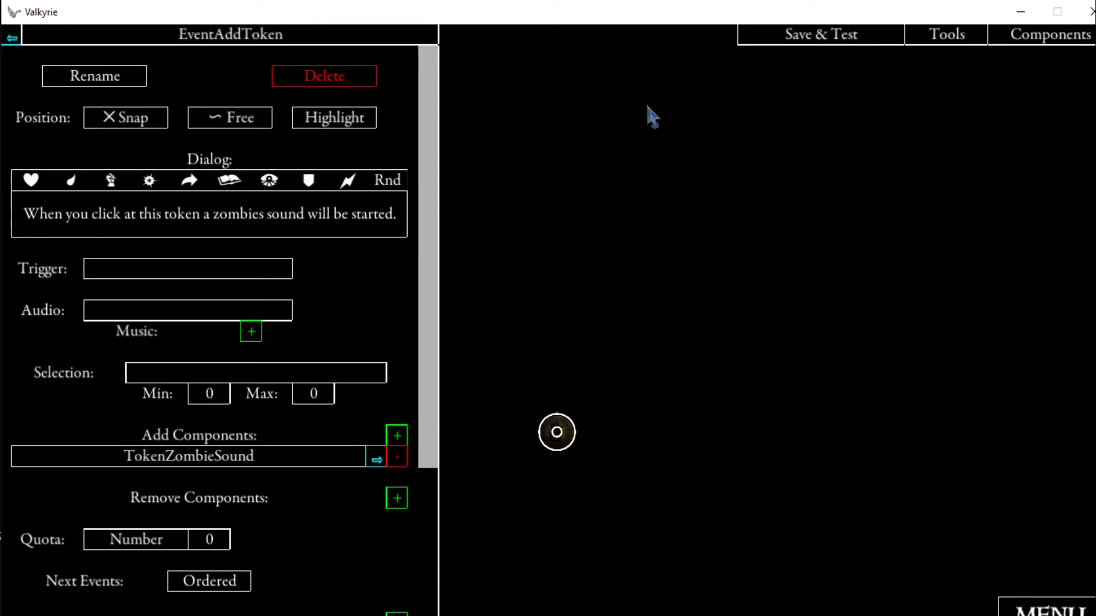
- Save and test the quest with the Necromancer, Disciple, Knight and Berserker classes, and continue past the opening dialog
left_click(832, 46)
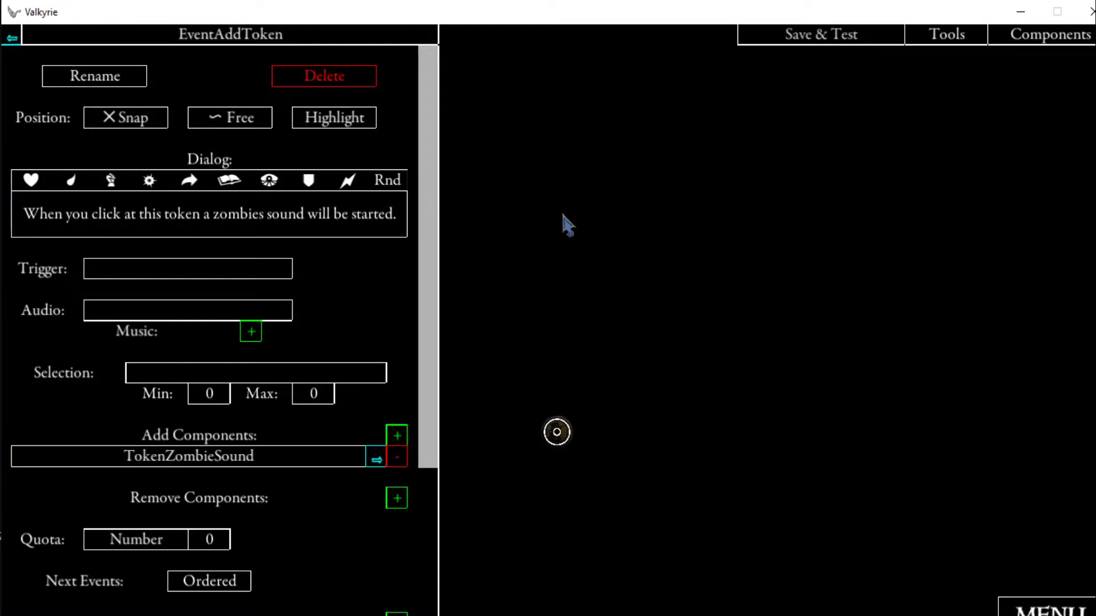
left_click(313, 273)
left_click(443, 256)
left_click(640, 251)
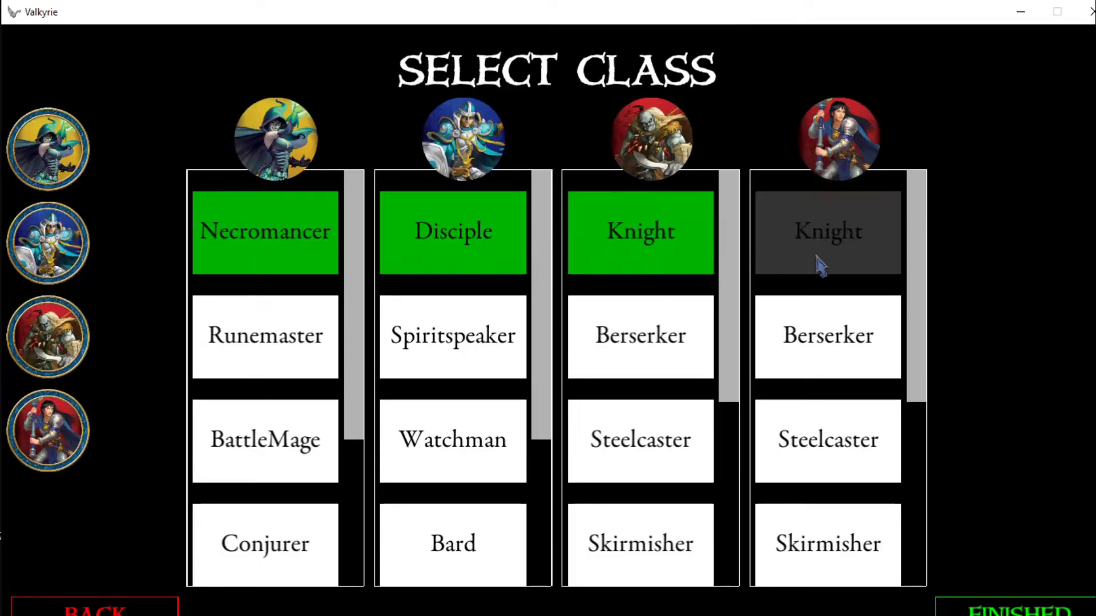
left_click(804, 342)
left_click(992, 607)
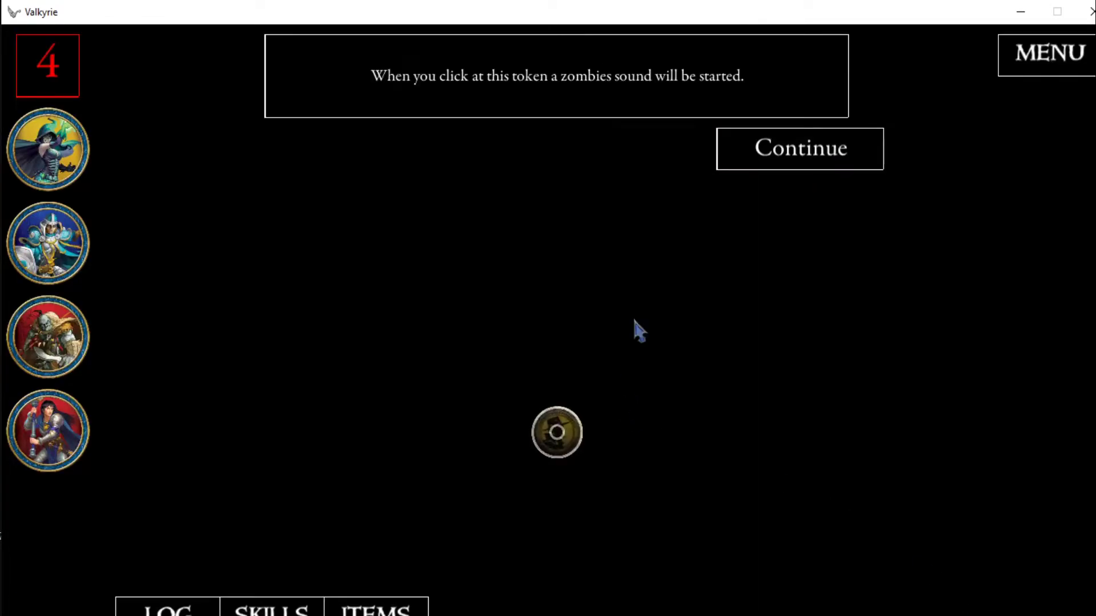
left_click(772, 161)
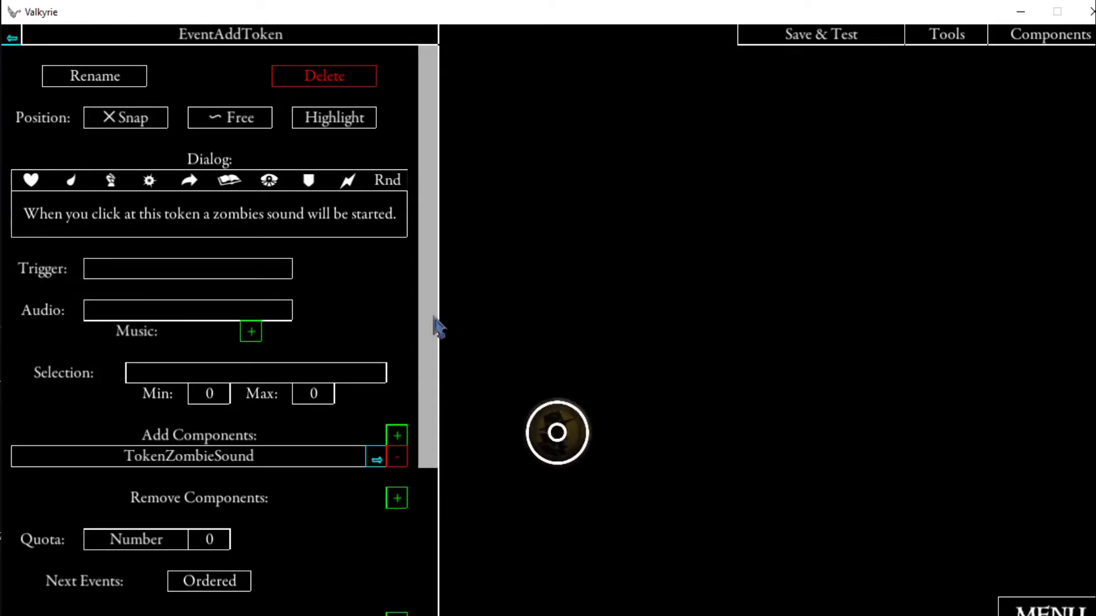
- Link the Continue button of EventAddToken to a new event and rename that event AddButton
left_click_drag(437, 328, 431, 429)
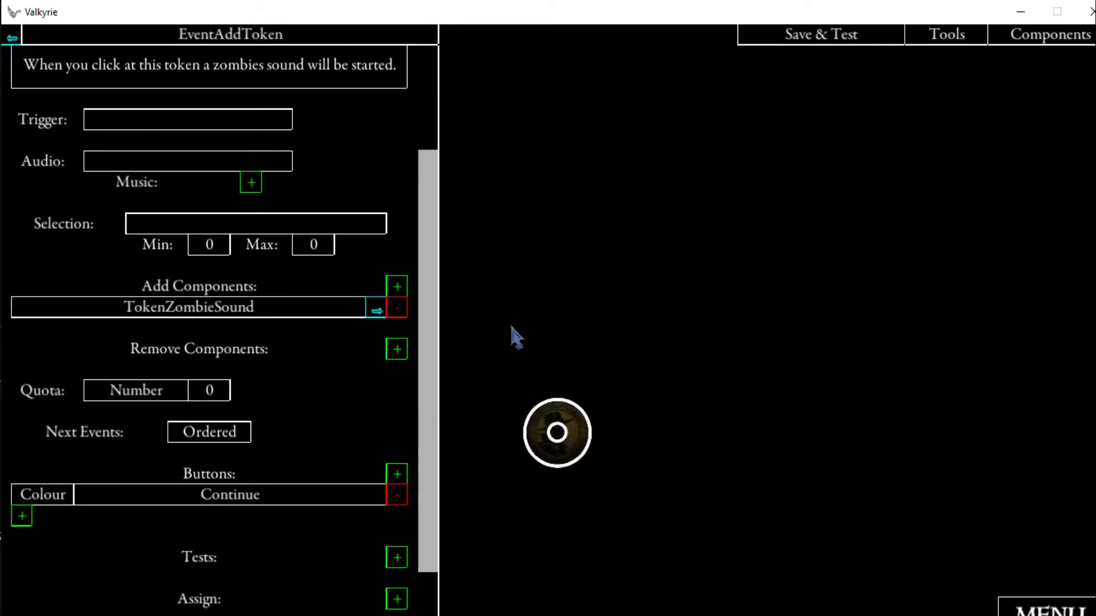
left_click(23, 518)
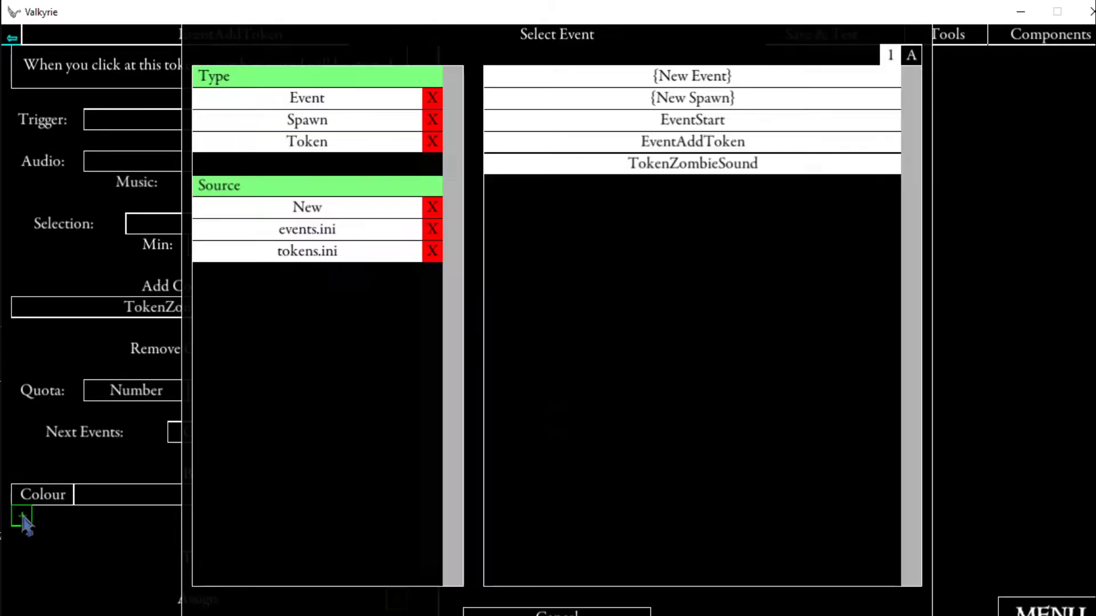
left_click(636, 79)
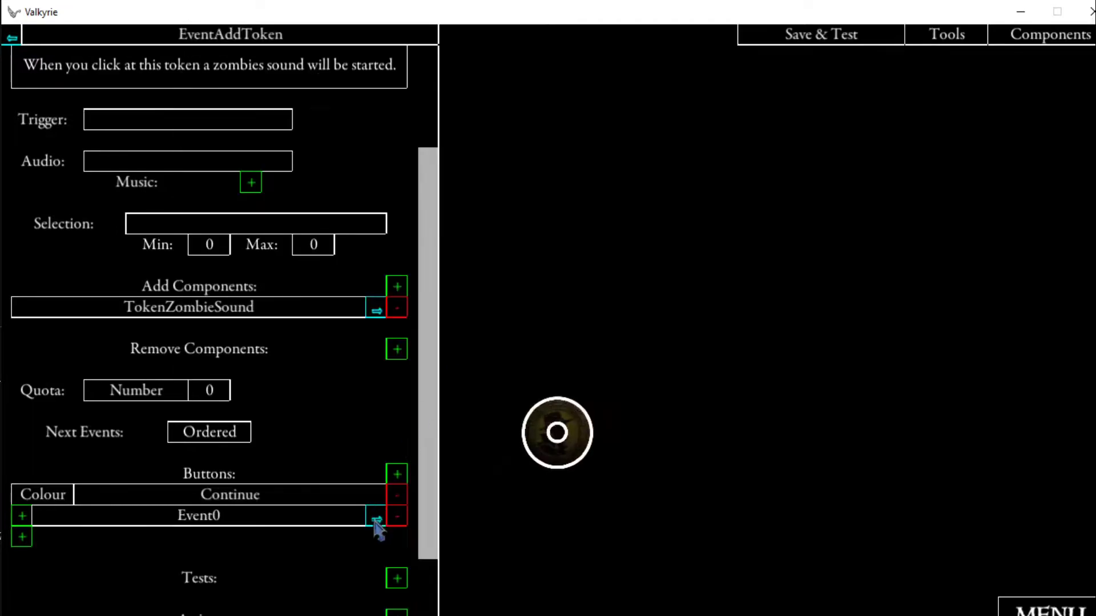
left_click(376, 519)
left_click(132, 81)
type("AddButton")
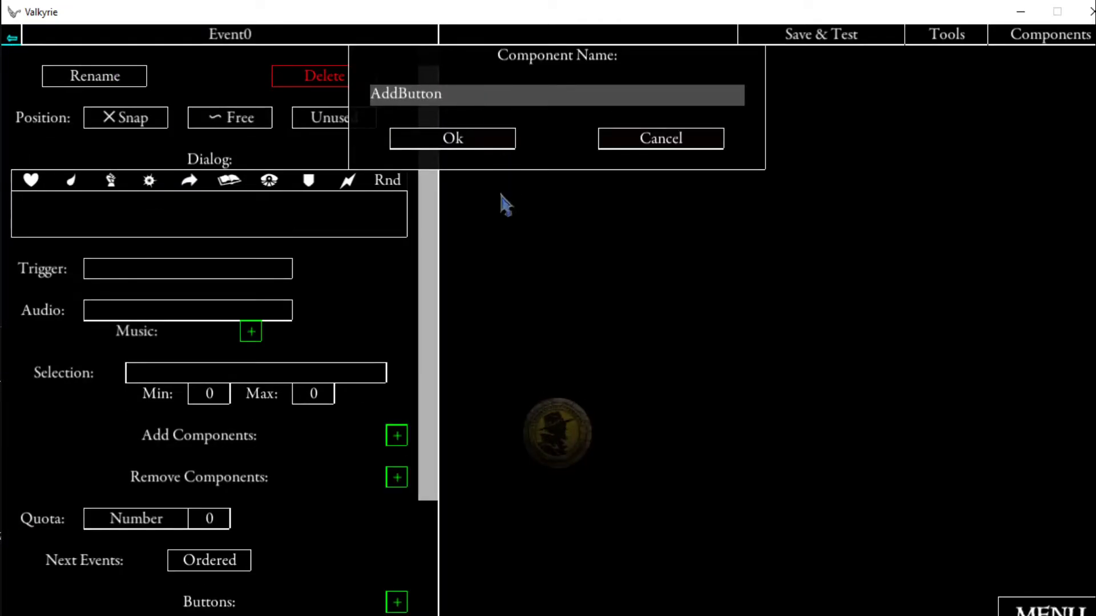
left_click(484, 139)
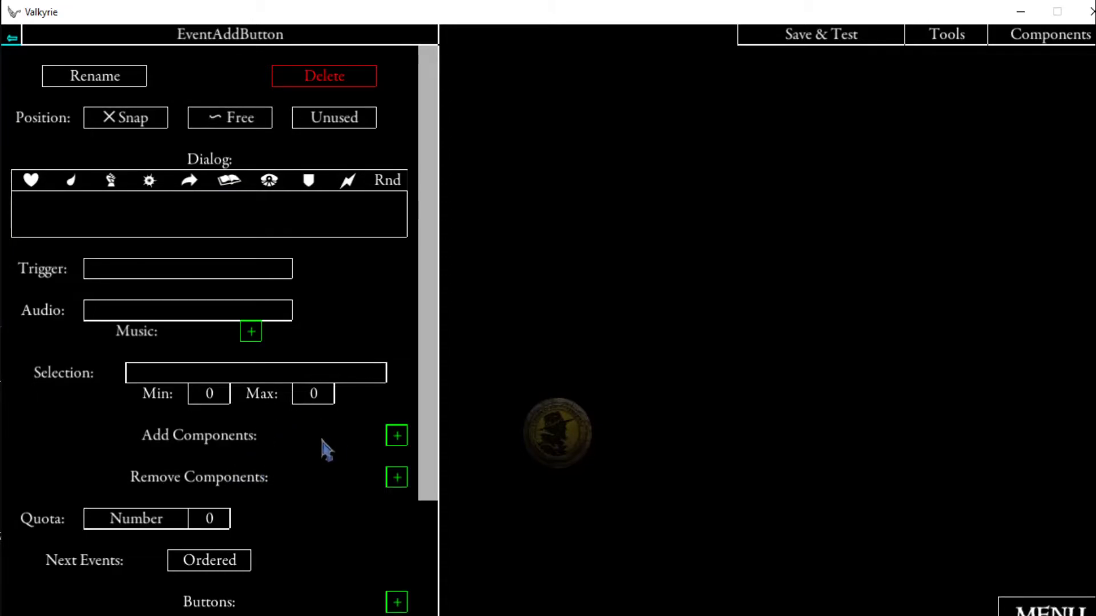
- Add a new UI component to EventAddButton and rename it ButtonMap
left_click(397, 436)
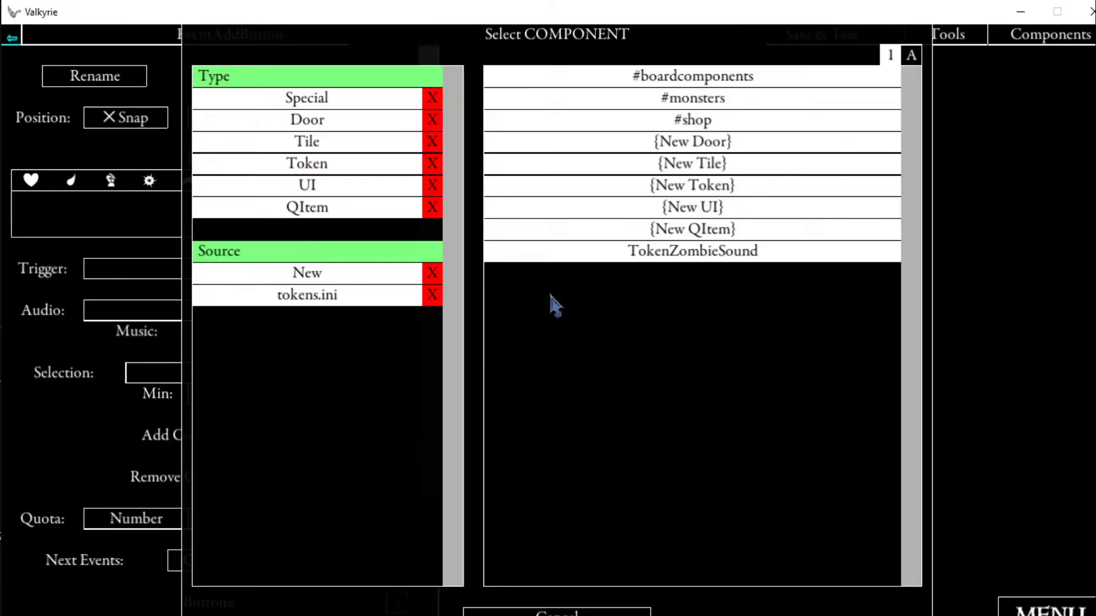
left_click(619, 209)
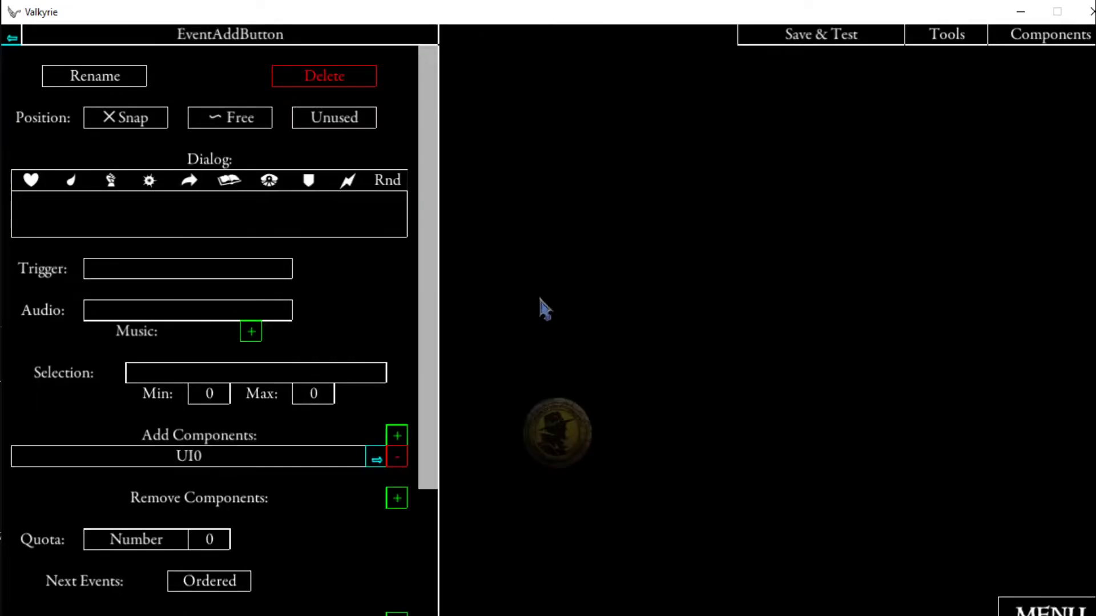
left_click(384, 461)
left_click(121, 81)
type("M")
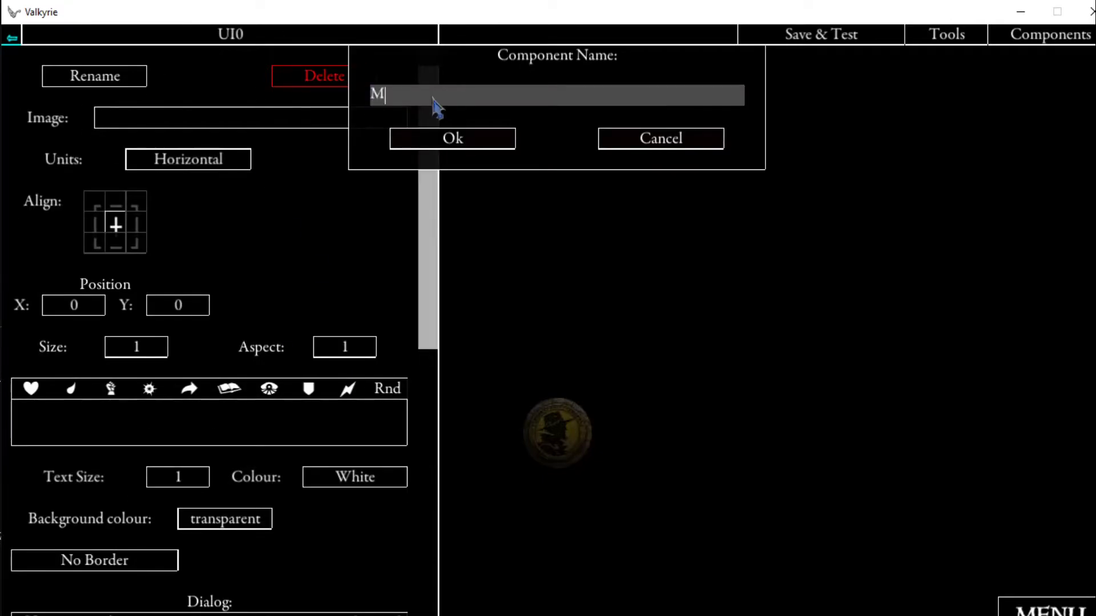
type("uttonMap")
left_click(437, 142)
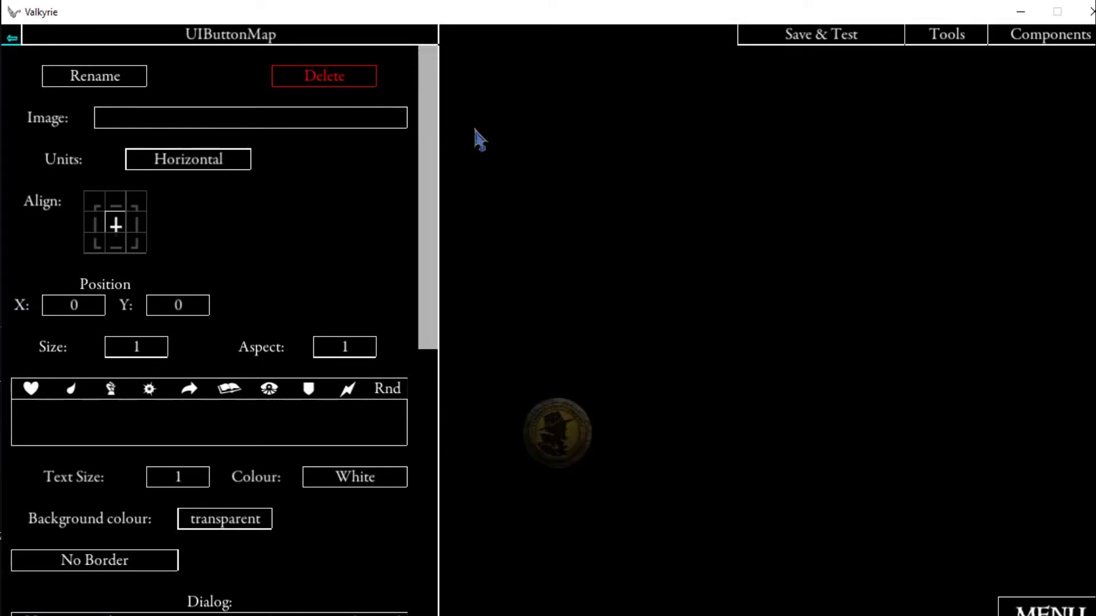
- Enter "Show Map" as the display text of UIButtonMap
left_click(200, 416)
type("Show Map")
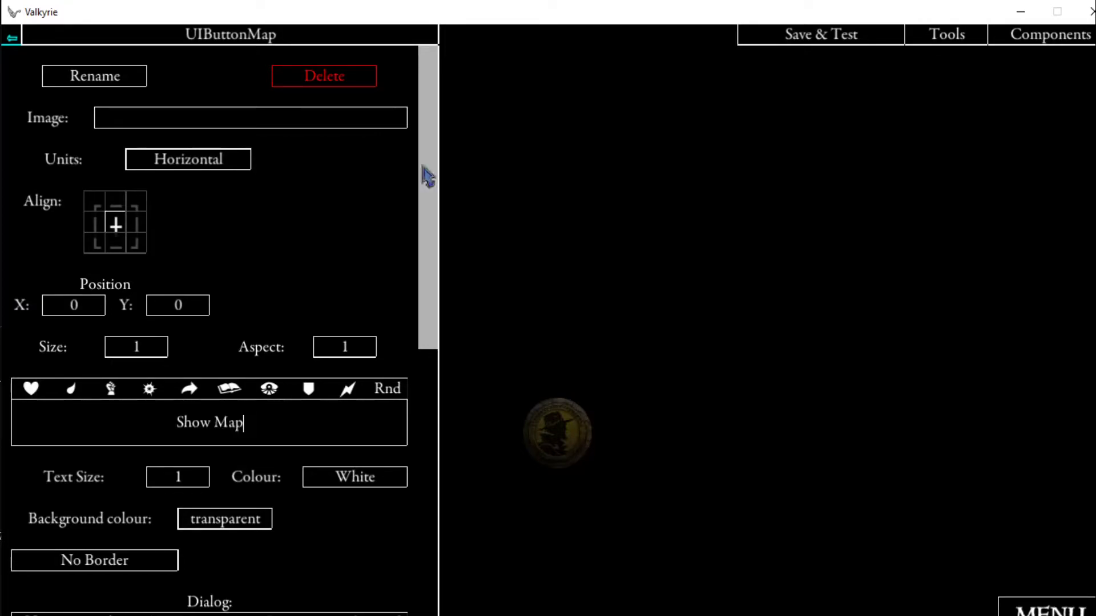
key("Return")
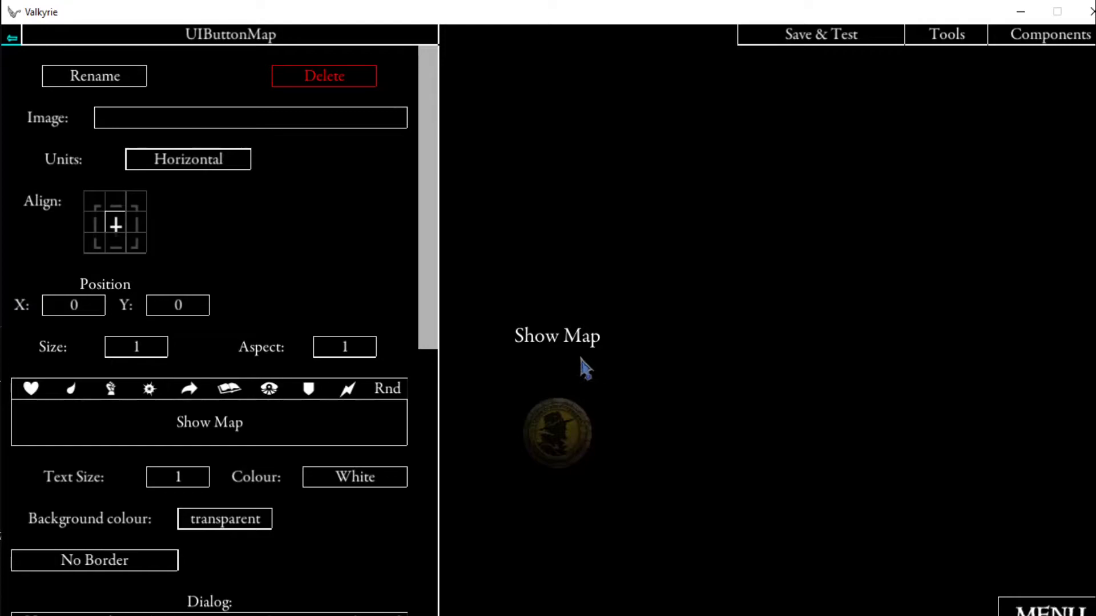
- Set the UIButtonMap size to 0.08 and aspect to 1.9, and align it to the top centre
left_click(139, 346)
type("00.")
type(".08")
left_click(360, 351)
type("1.9")
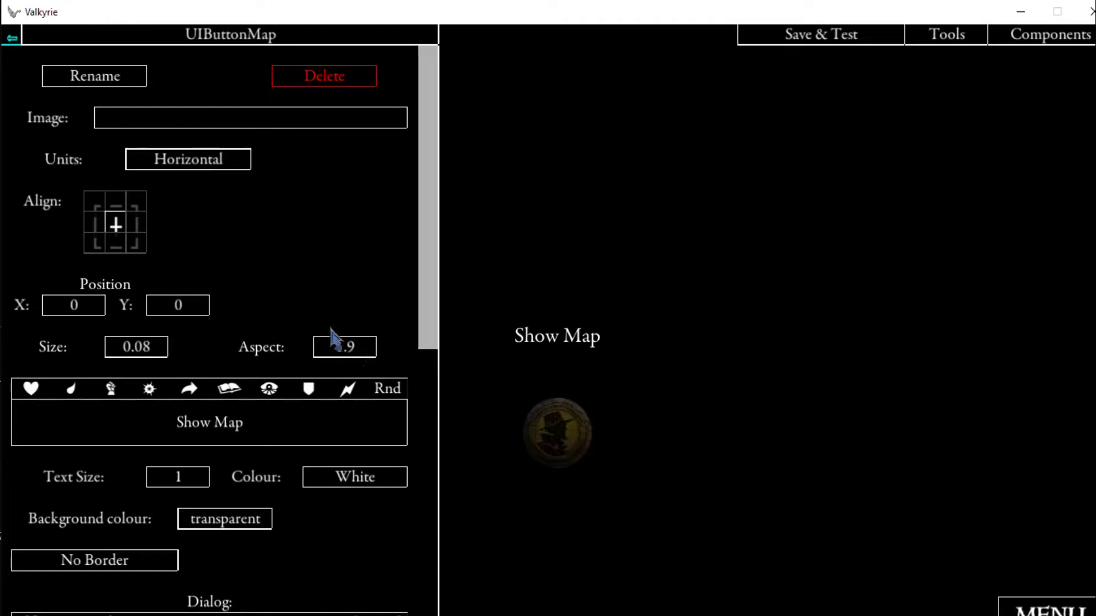
left_click(116, 206)
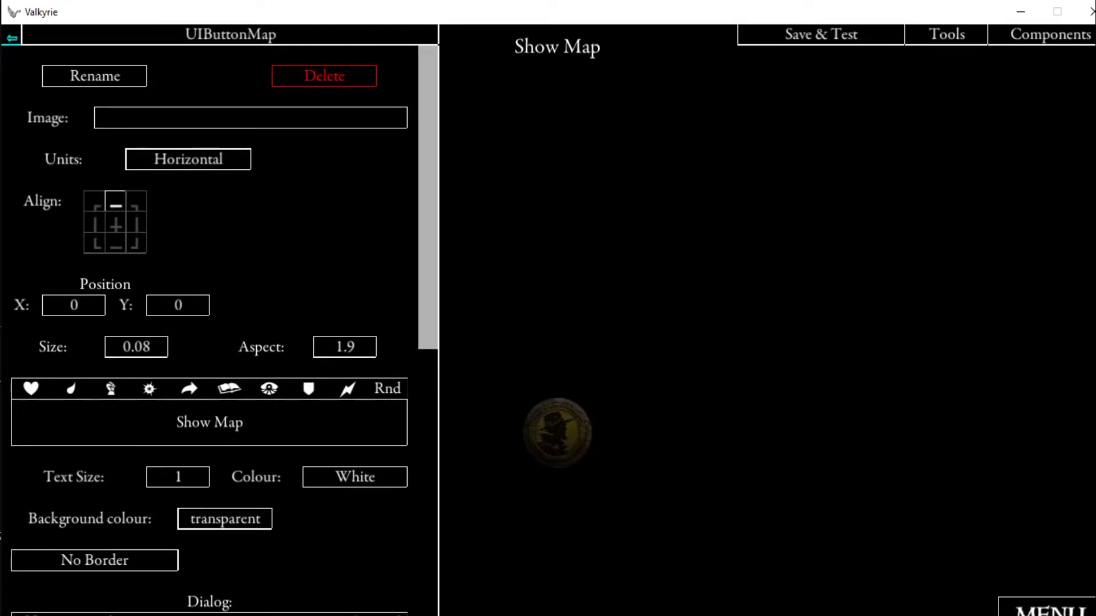
- Set the text size of UIButtonMap to 0.7 and turn on its border
left_click(178, 477)
type("0.07")
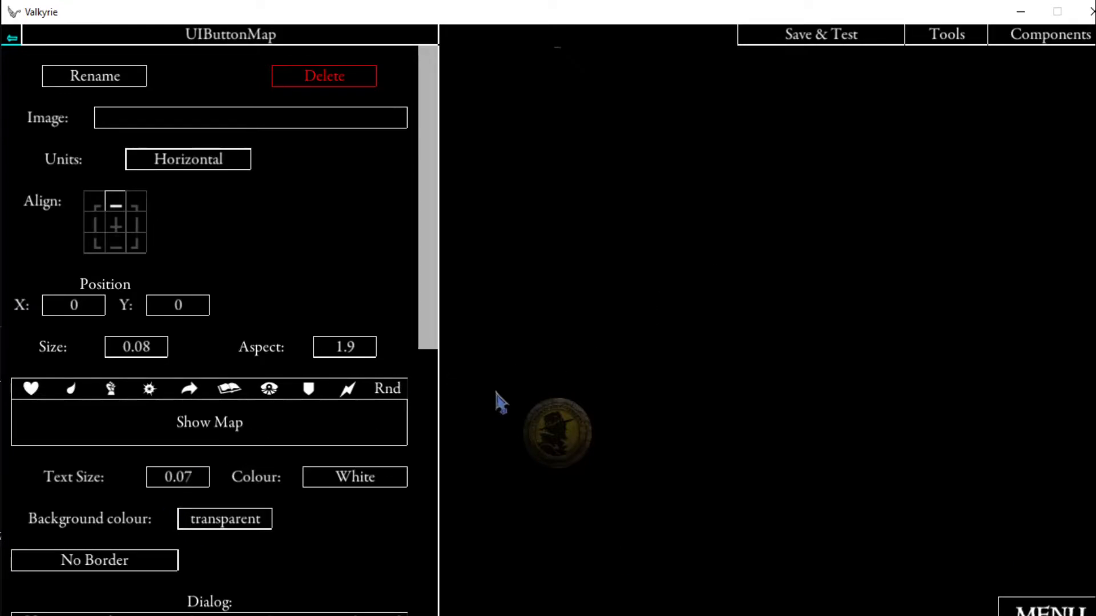
left_click(648, 337)
left_click(91, 559)
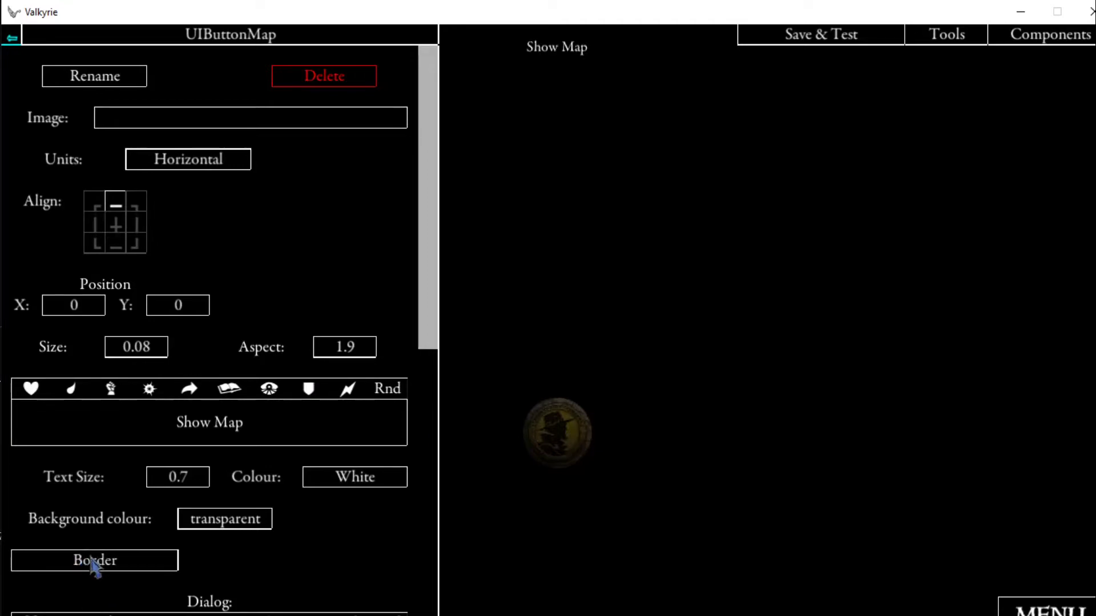
left_click(113, 563)
left_click(113, 564)
- Test the quest with the Knight, Disciple and Thief classes, continuing past the opening dialog to check the Show Map button, and return to the editor
left_click_drag(439, 212, 436, 197)
scroll(293, 268, "down", 3)
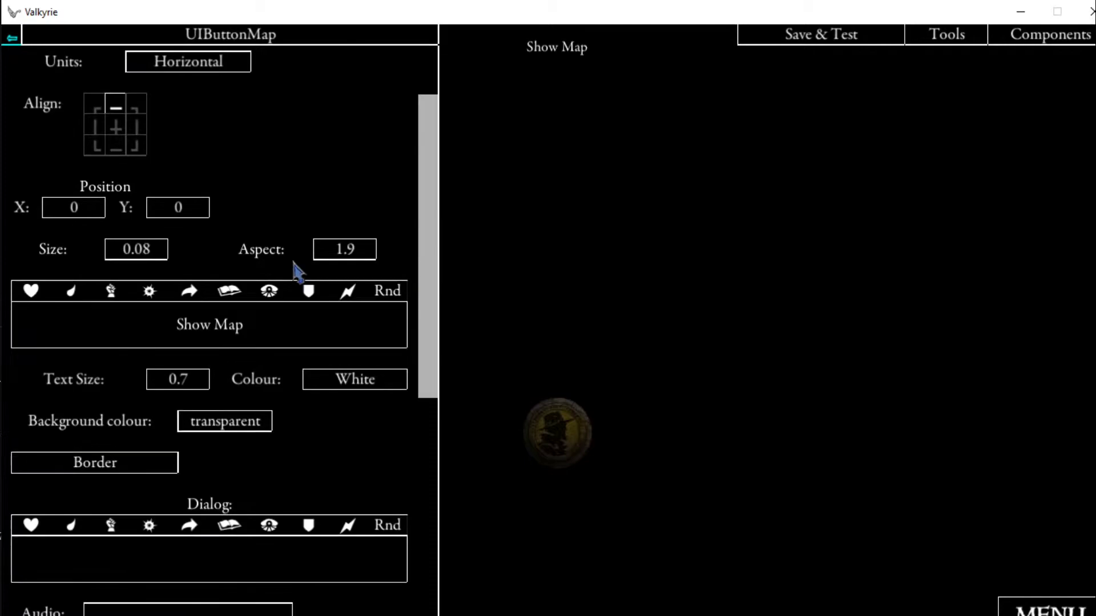
scroll(262, 331, "down", 3)
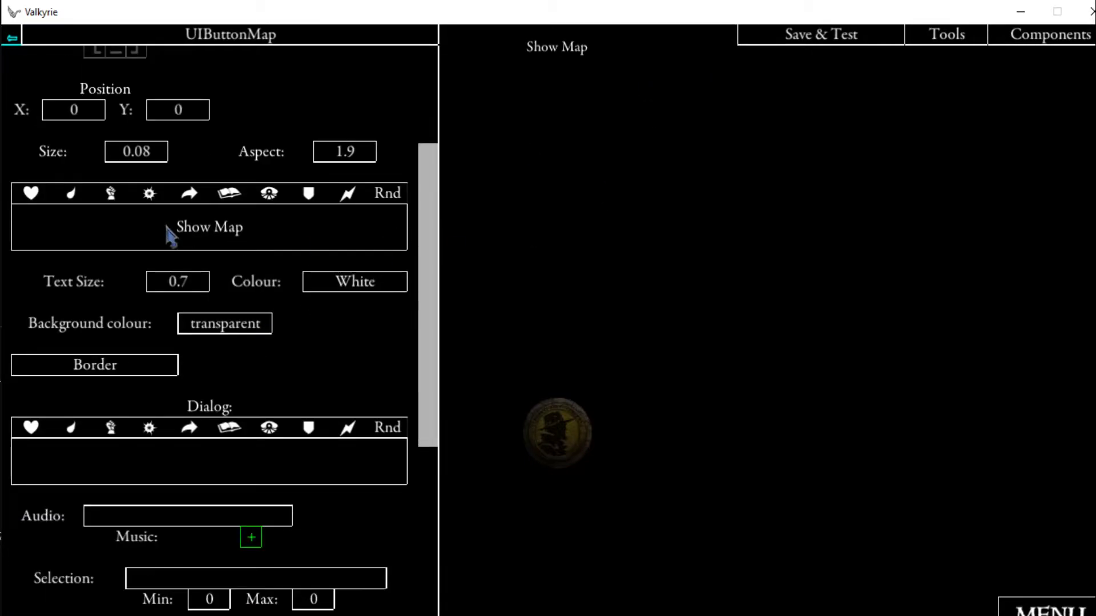
scroll(166, 231, "up", 5)
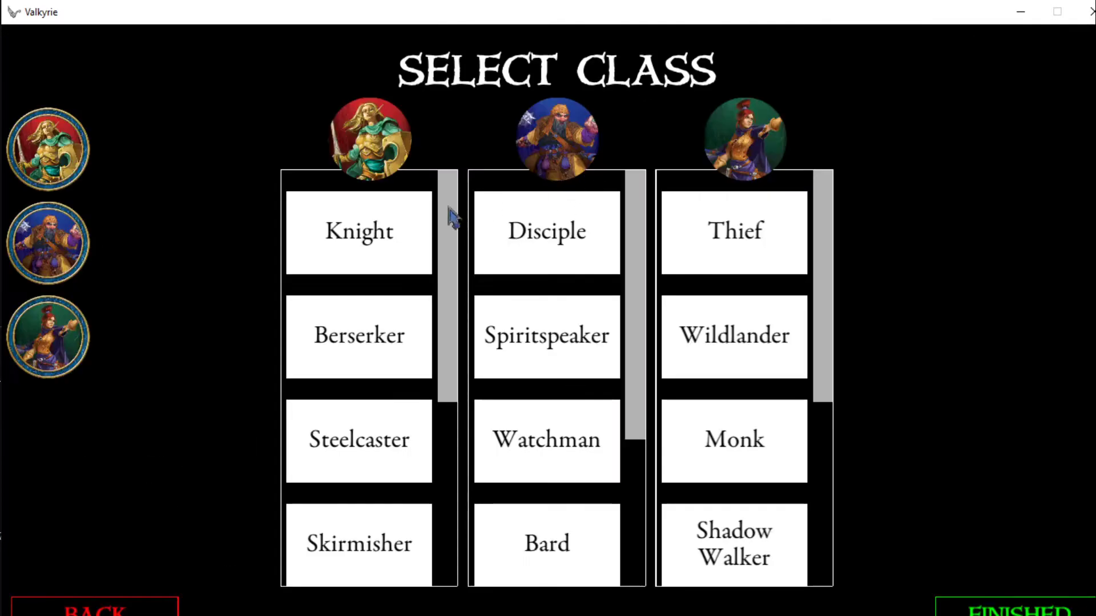
left_click(425, 223)
left_click(534, 238)
left_click(781, 268)
left_click(986, 610)
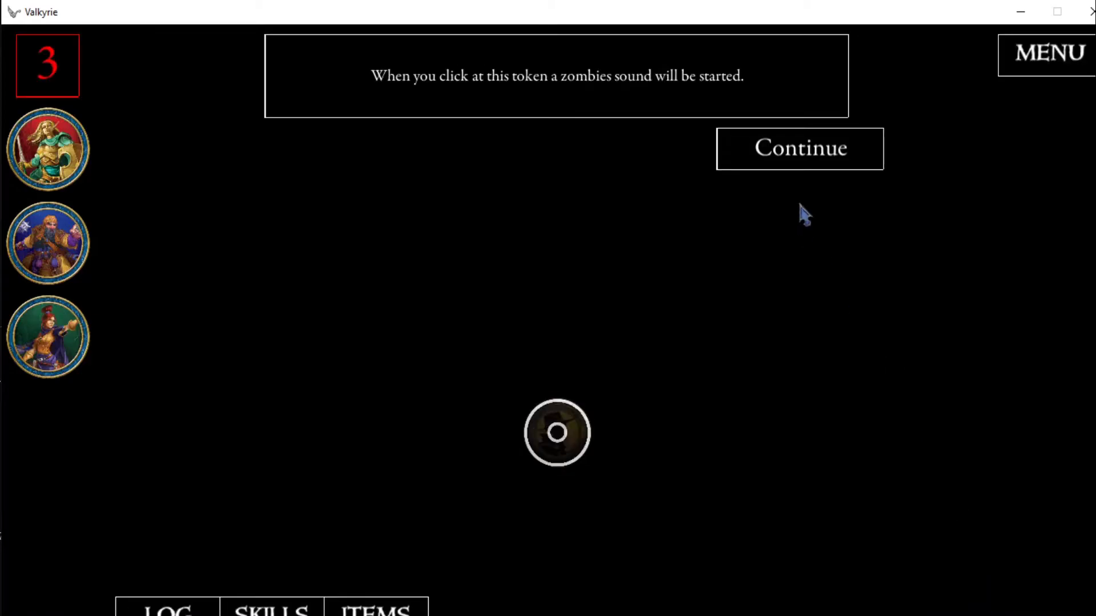
left_click(801, 149)
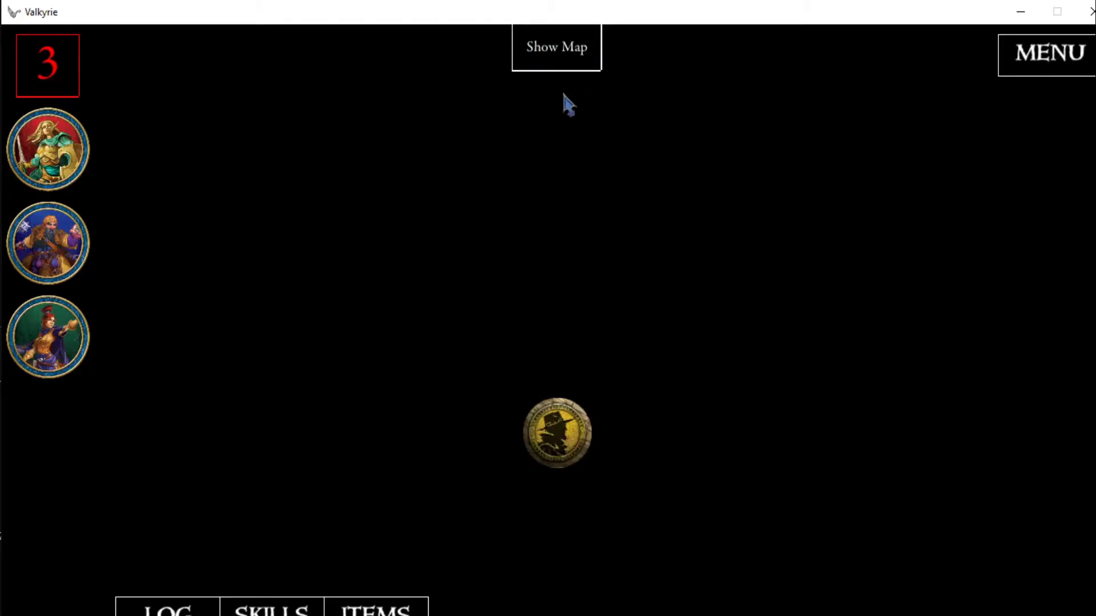
left_click(1071, 71)
left_click(555, 313)
left_click(661, 275)
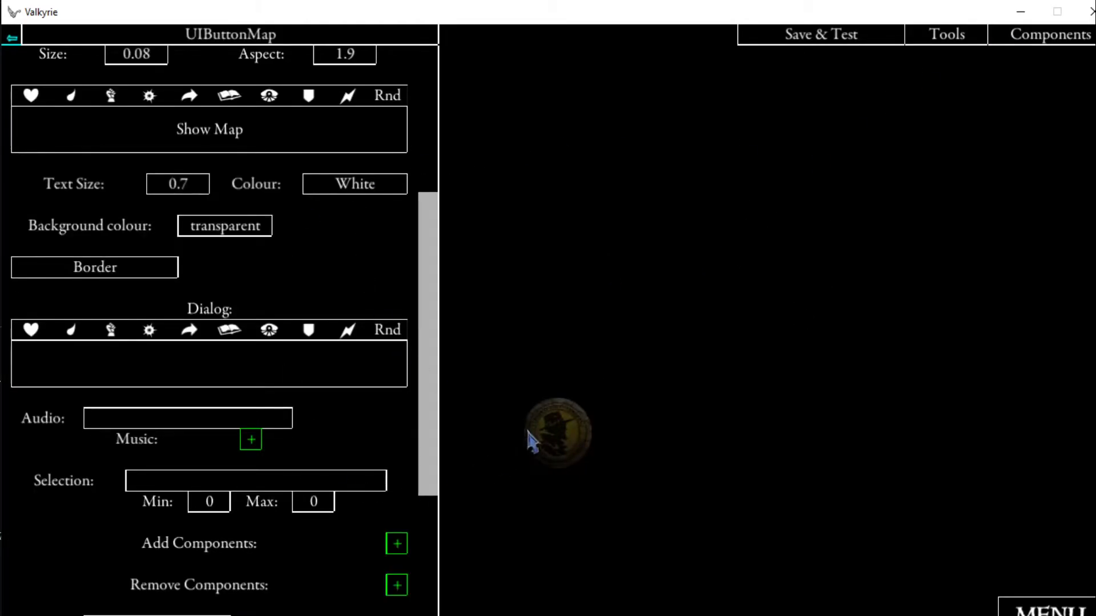
- Add an event button labelled "Continue" to UIButtonMap
scroll(320, 374, "down", 3)
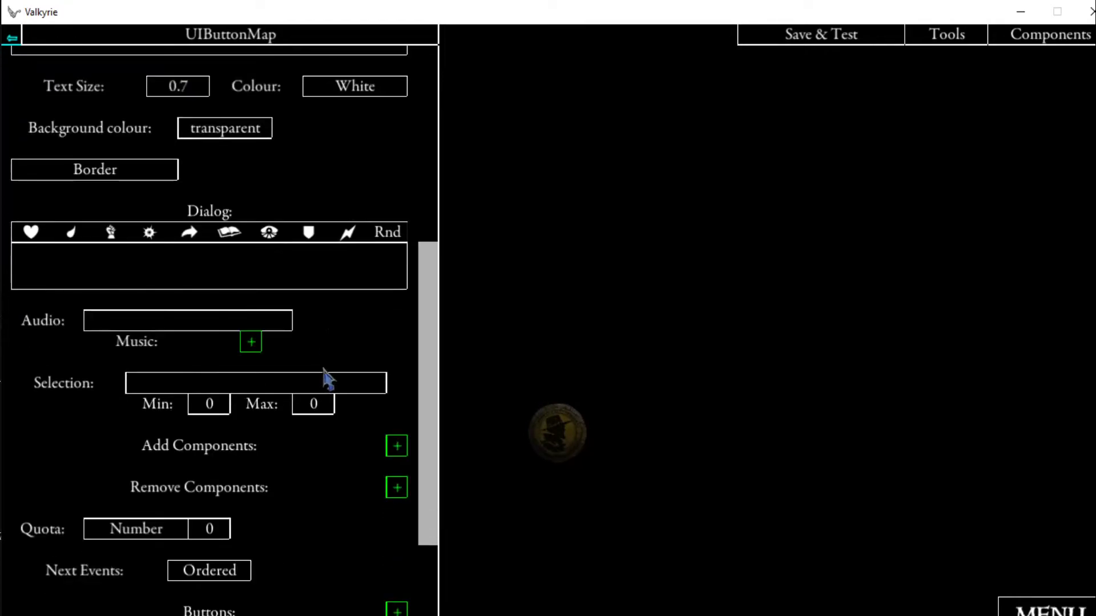
scroll(327, 379, "down", 2)
left_click(396, 549)
left_click(285, 569)
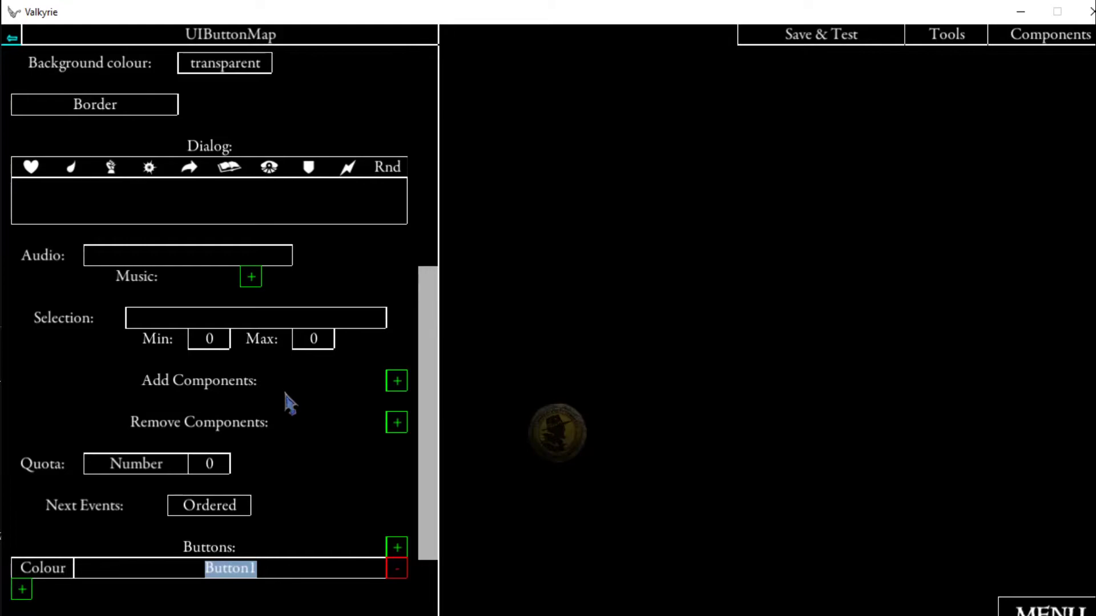
scroll(288, 394, "down", 4)
type("Continue")
- Link the Continue button of UIButtonMap to a new event and rename that event ShowMap
scroll(152, 387, "up", 2)
scroll(12, 482, "down", 2)
left_click(22, 459)
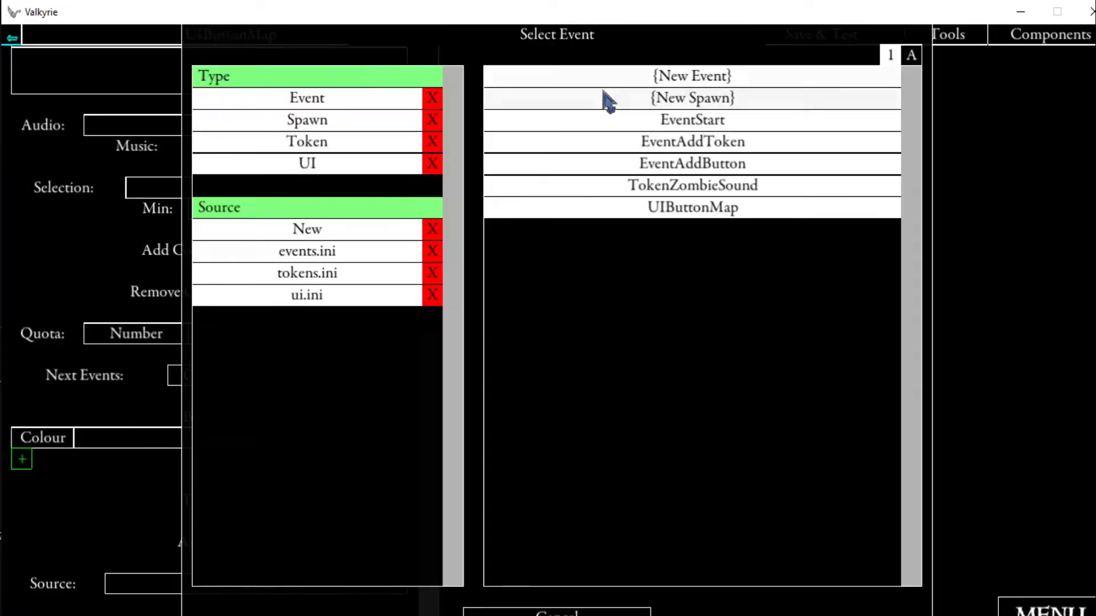
left_click(625, 79)
left_click(377, 460)
left_click(95, 76)
left_click(489, 350)
left_click(105, 85)
left_click(507, 91)
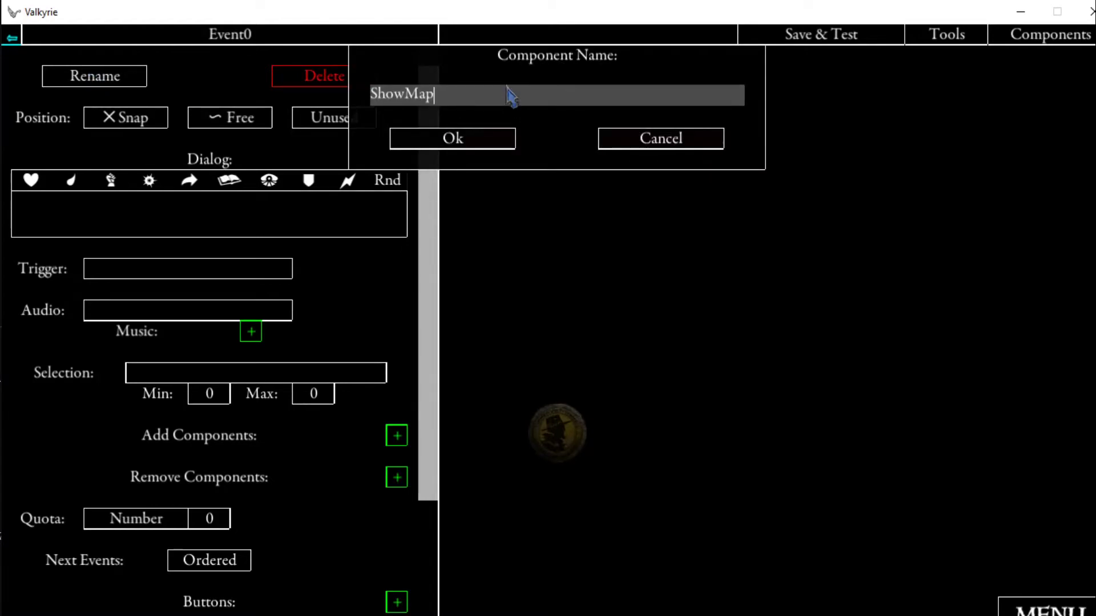
left_click(470, 140)
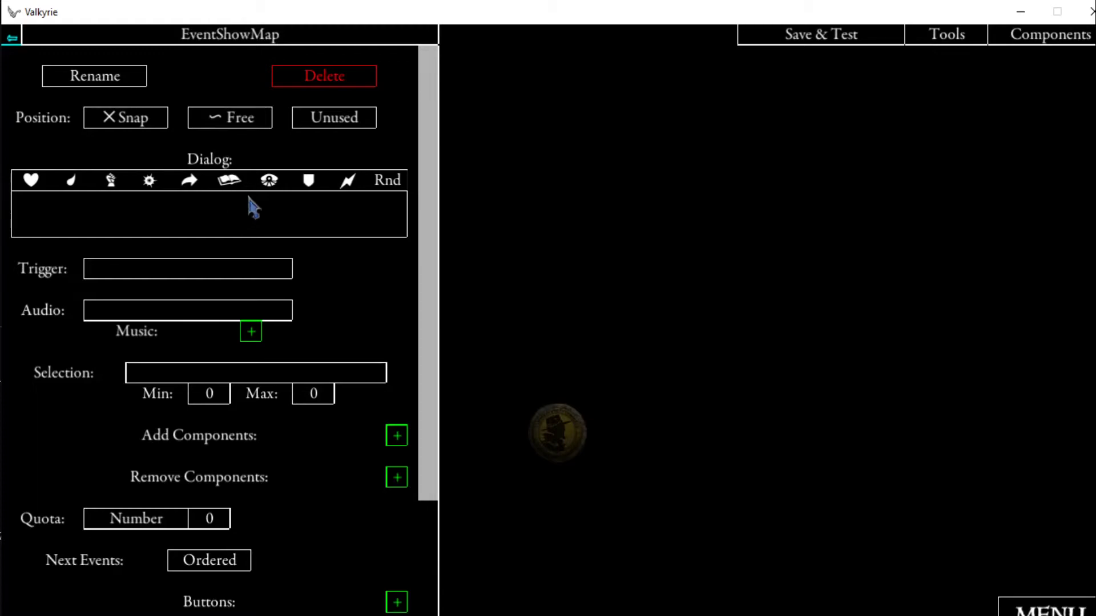
- Add a button labelled "Continue" to EventShowMap
scroll(246, 191, "down", 1)
scroll(217, 176, "down", 2)
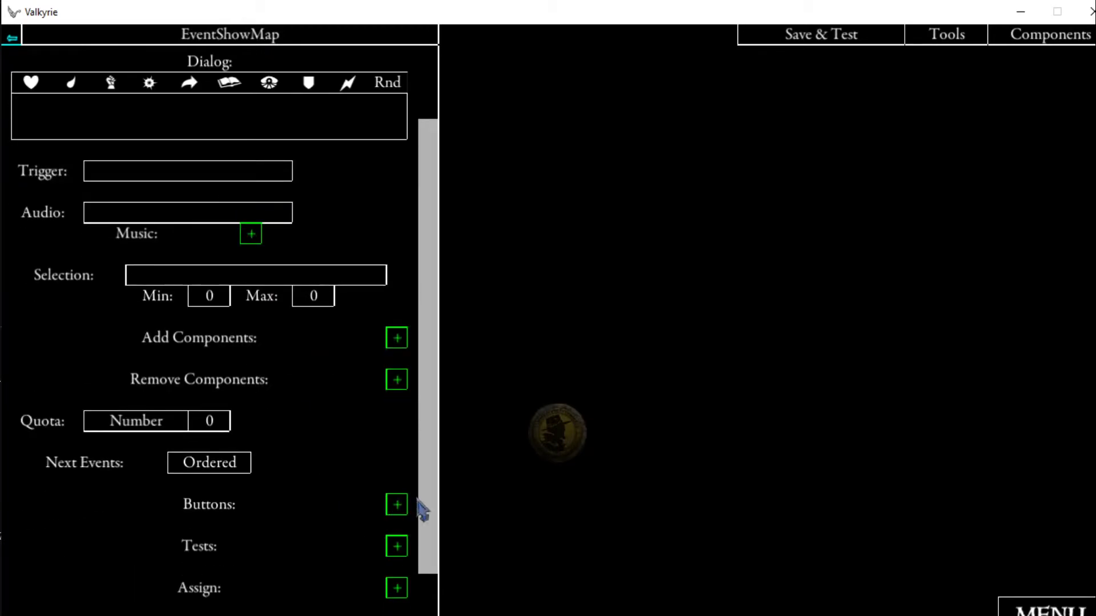
left_click(397, 504)
left_click(264, 524)
type("Continue")
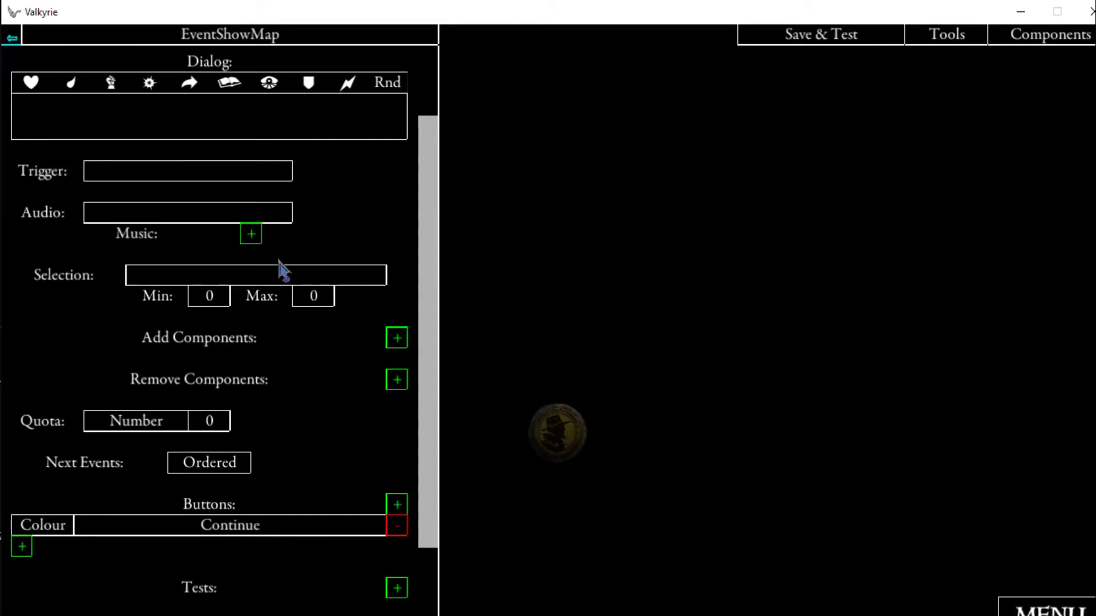
- Assign the value 1 to a new variable named MapVisible in EventShowMap
scroll(283, 267, "down", 4)
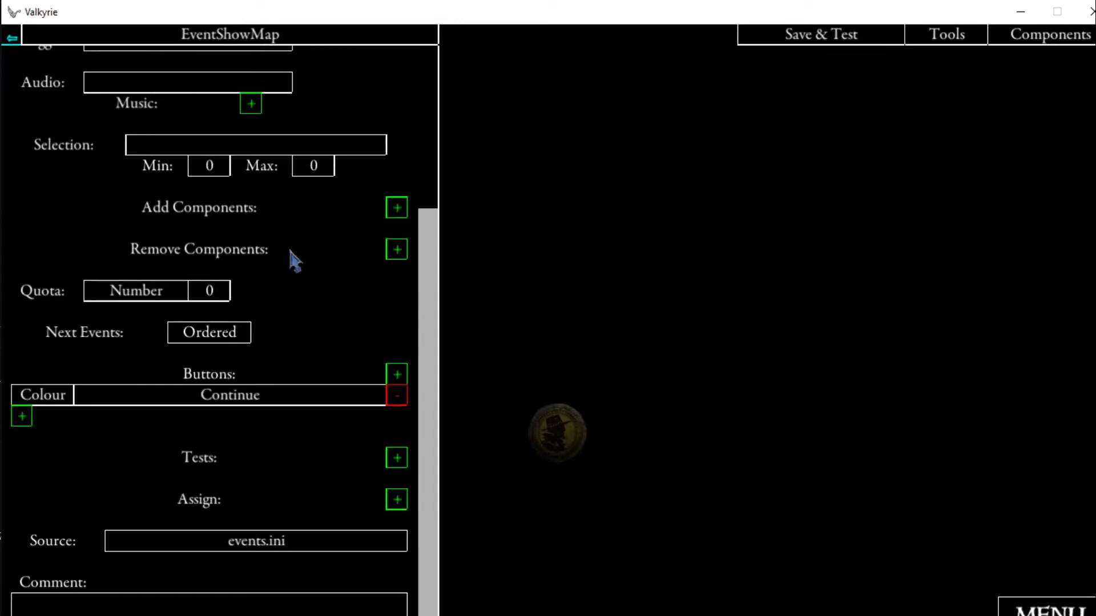
left_click(396, 499)
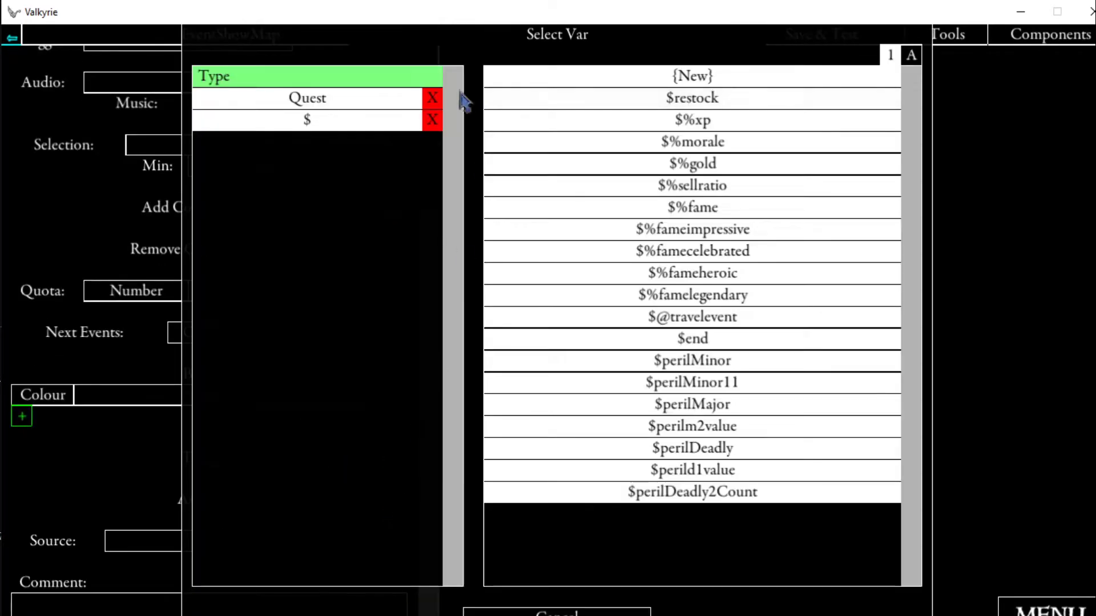
left_click(628, 90)
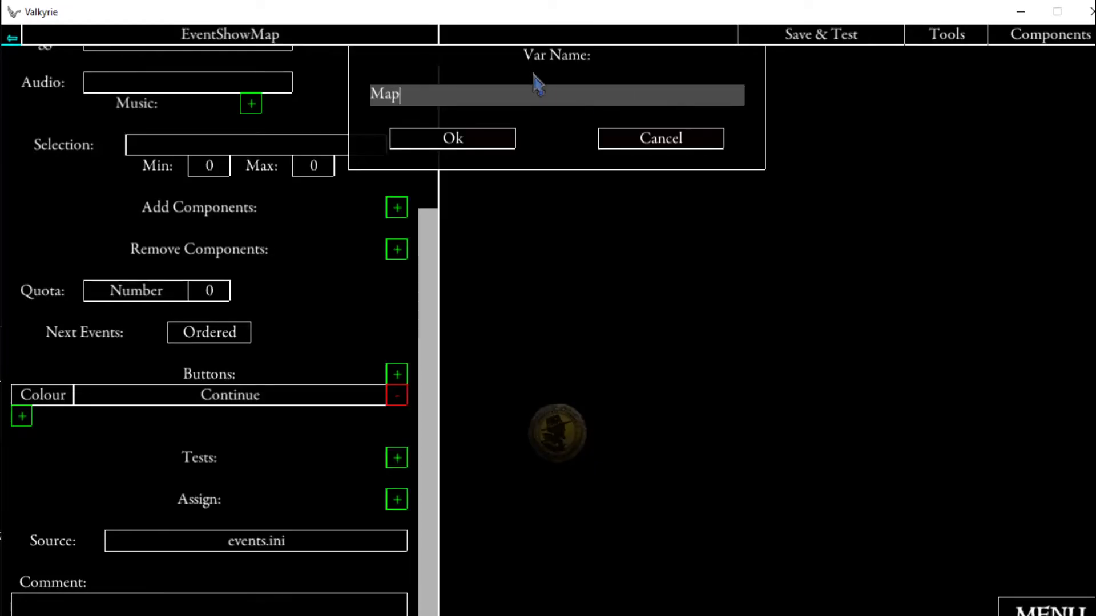
left_click(464, 142)
left_click(311, 521)
left_click(633, 80)
type("1")
left_click(433, 140)
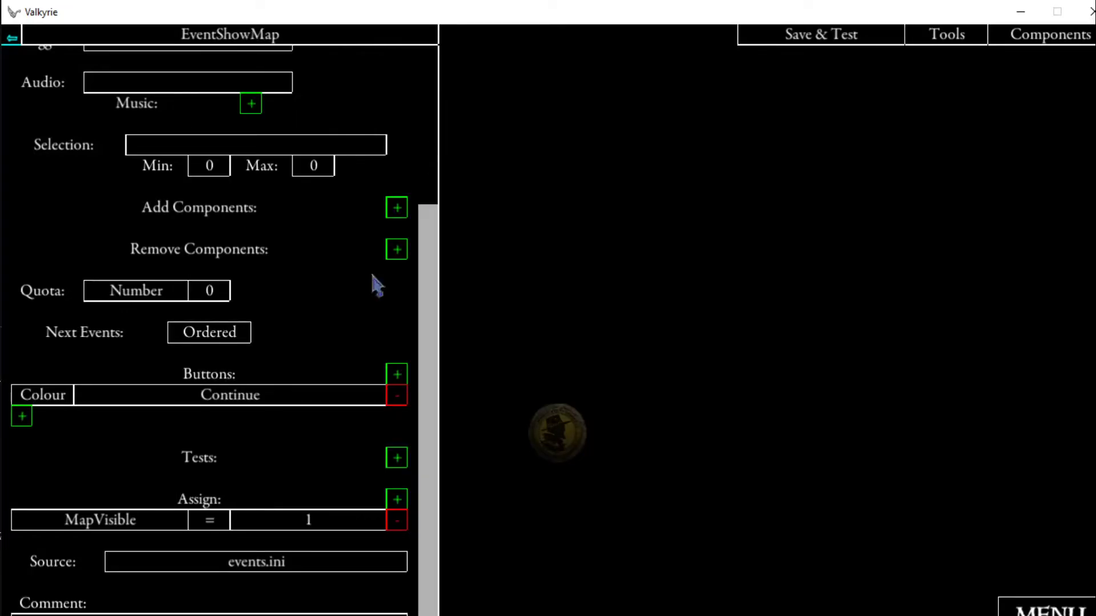
- Add a test to EventShowMap requiring MapVisible == 0
left_click(397, 458)
left_click(363, 106)
left_click(628, 101)
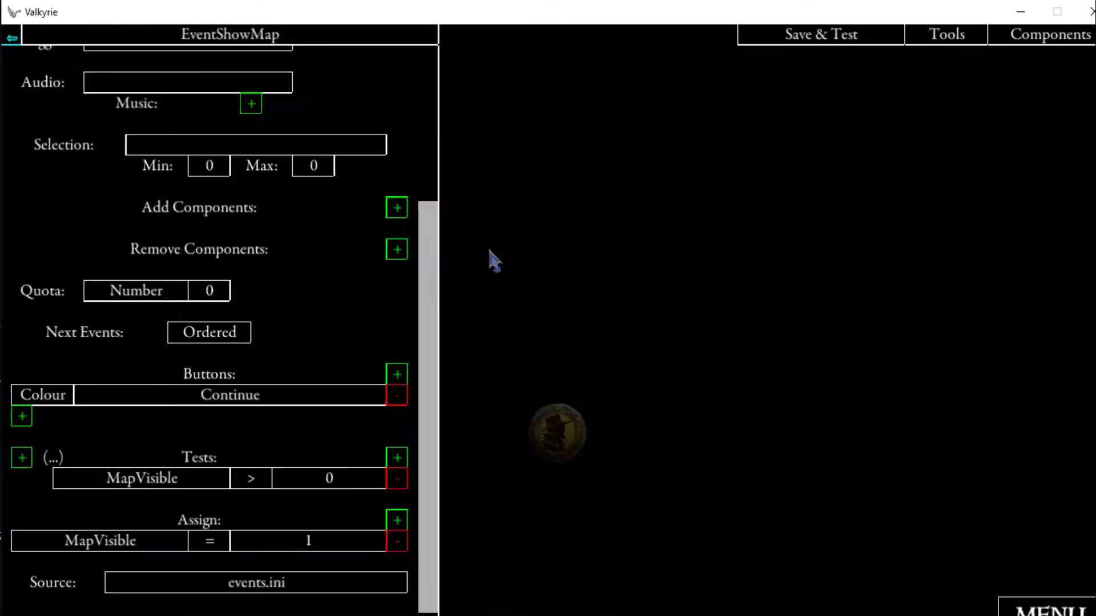
left_click(255, 484)
left_click(544, 78)
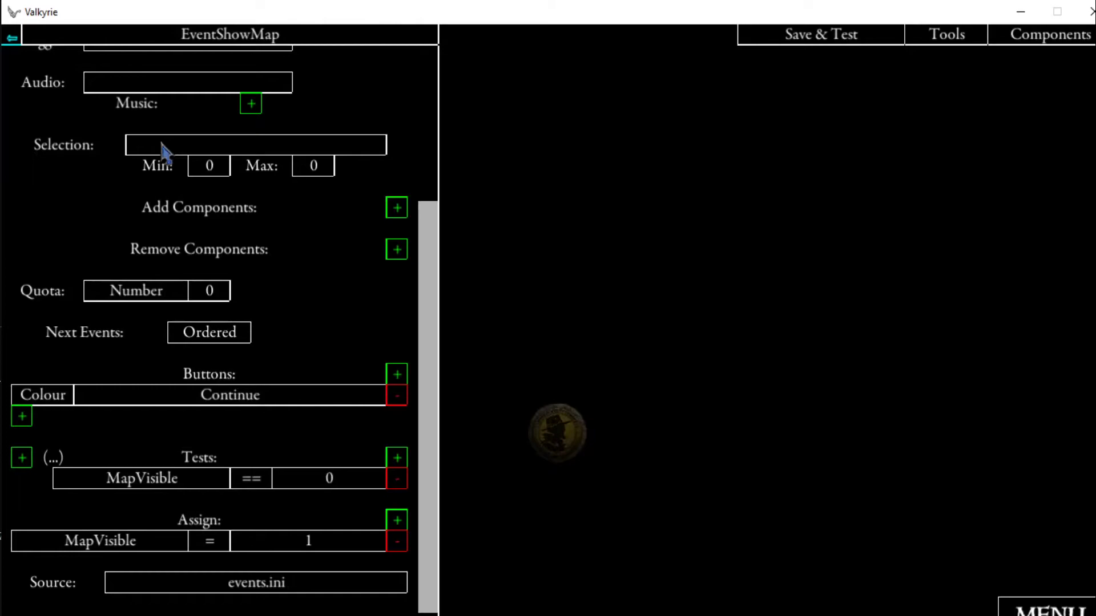
- Link a second new event to the Continue button of UIButtonMap and rename that event HideMap
scroll(174, 217, "up", 5)
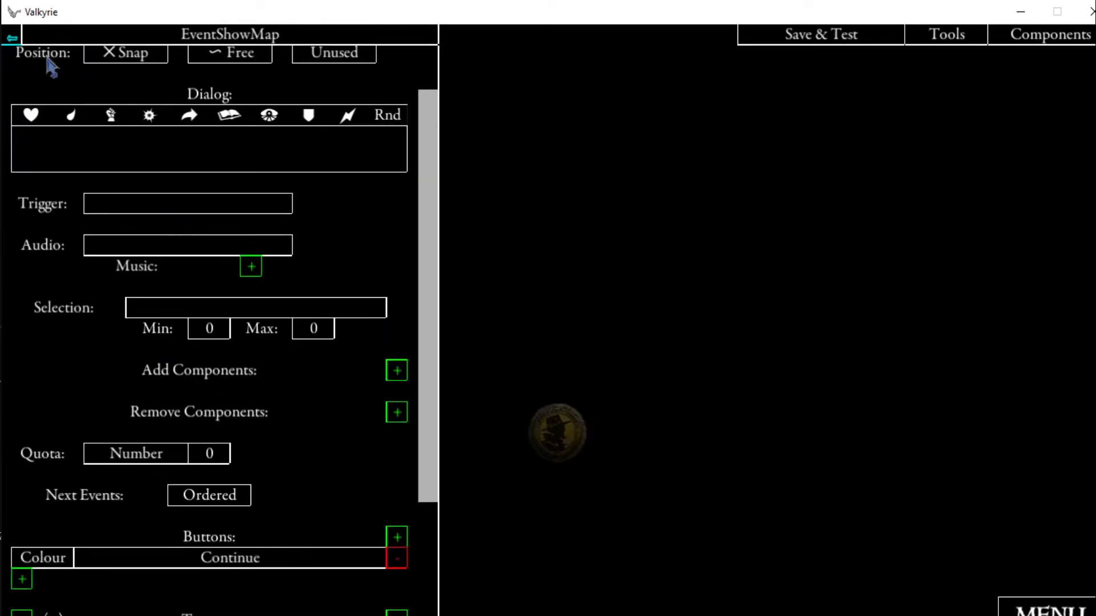
left_click(11, 37)
scroll(200, 308, "down", 10)
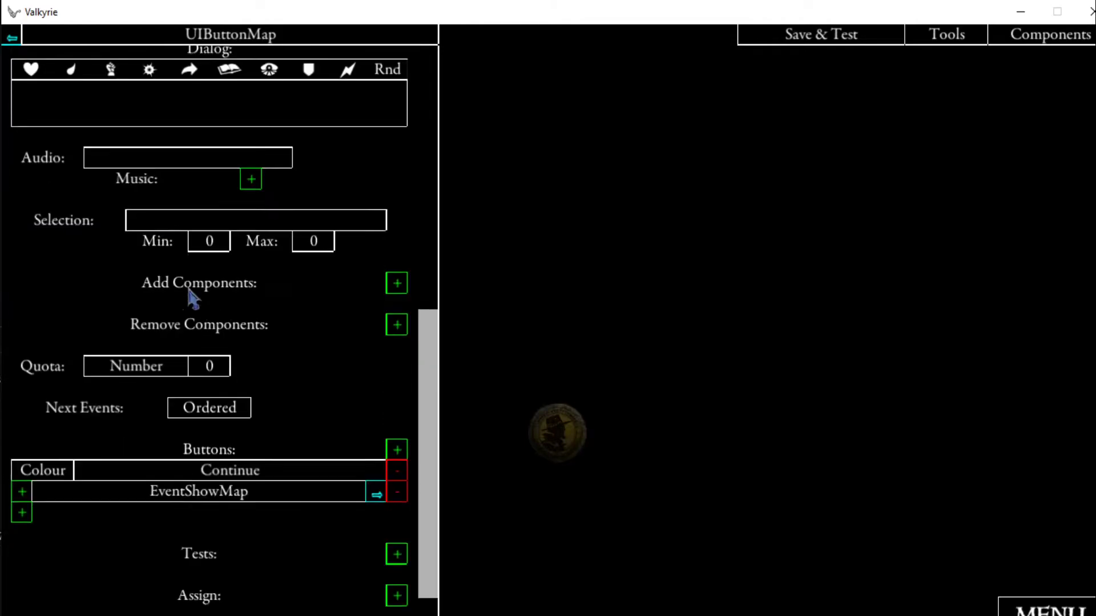
left_click(23, 448)
left_click(642, 76)
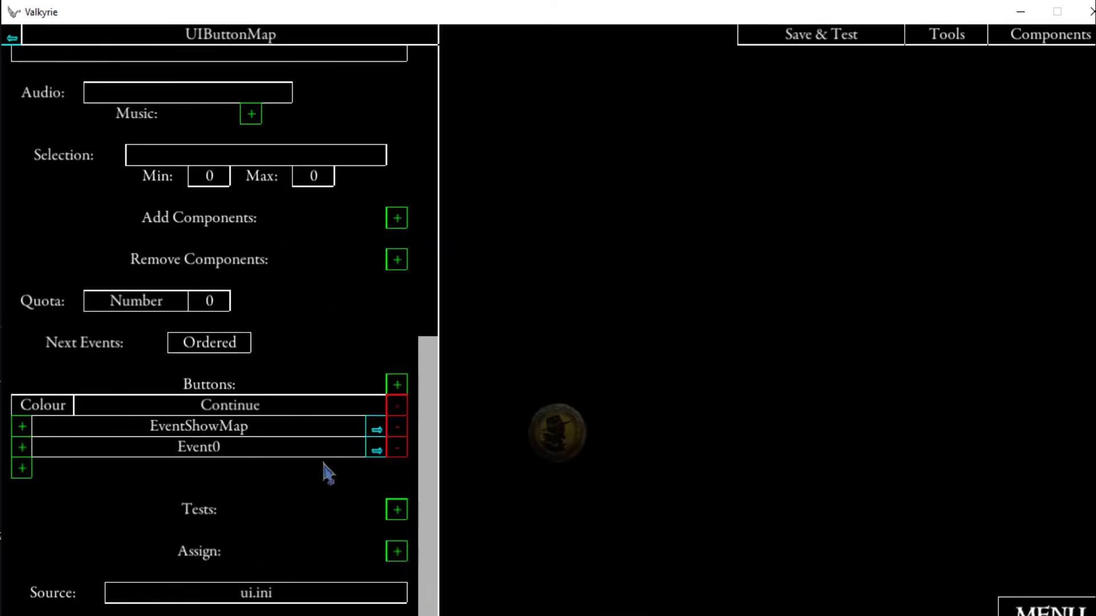
left_click(366, 450)
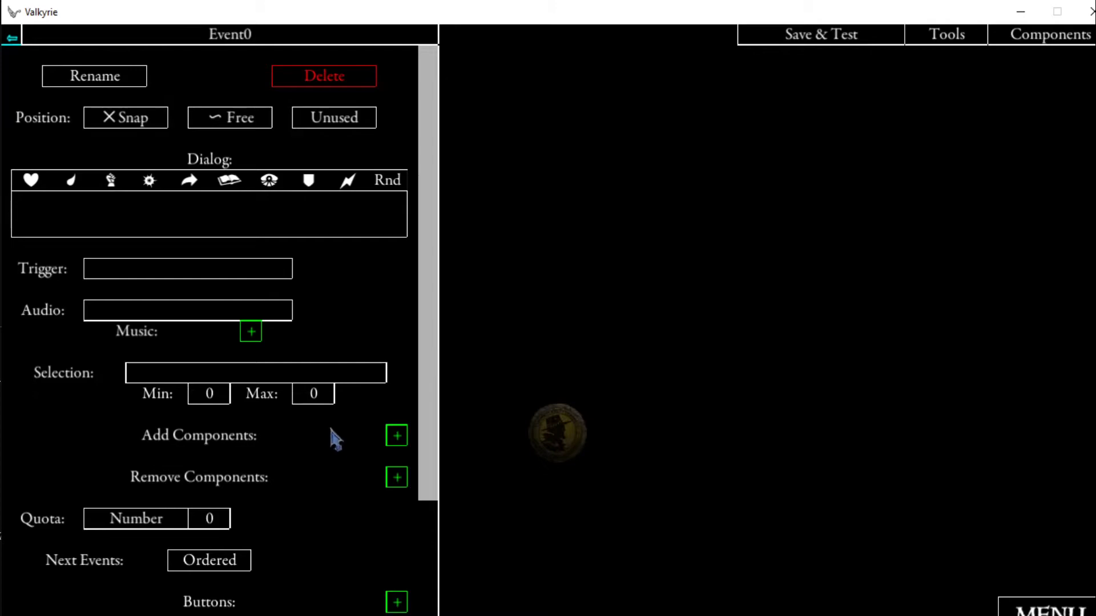
left_click(111, 86)
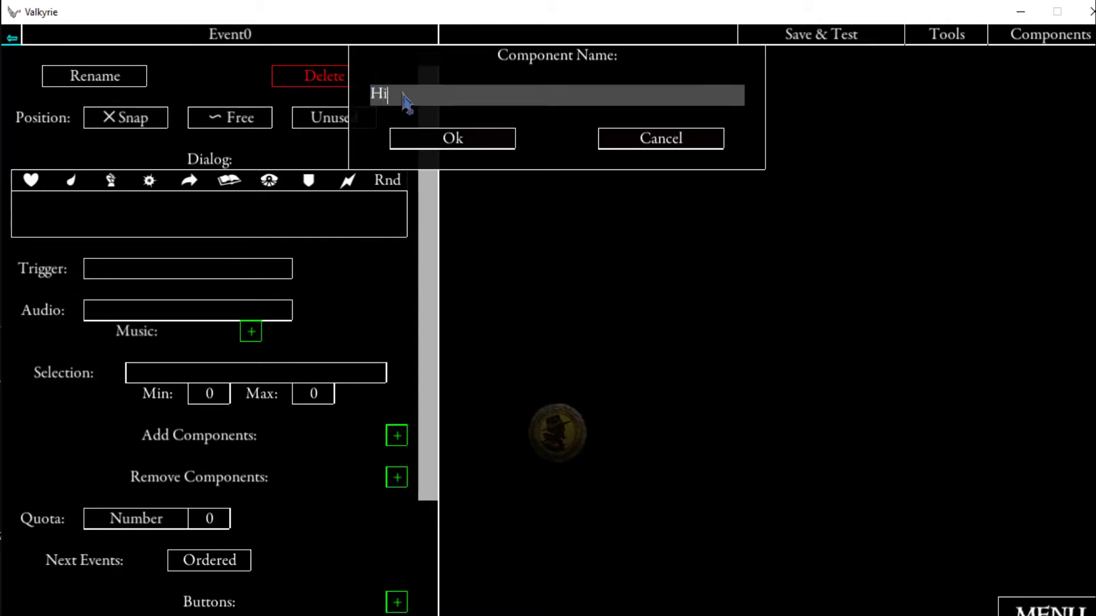
left_click(462, 139)
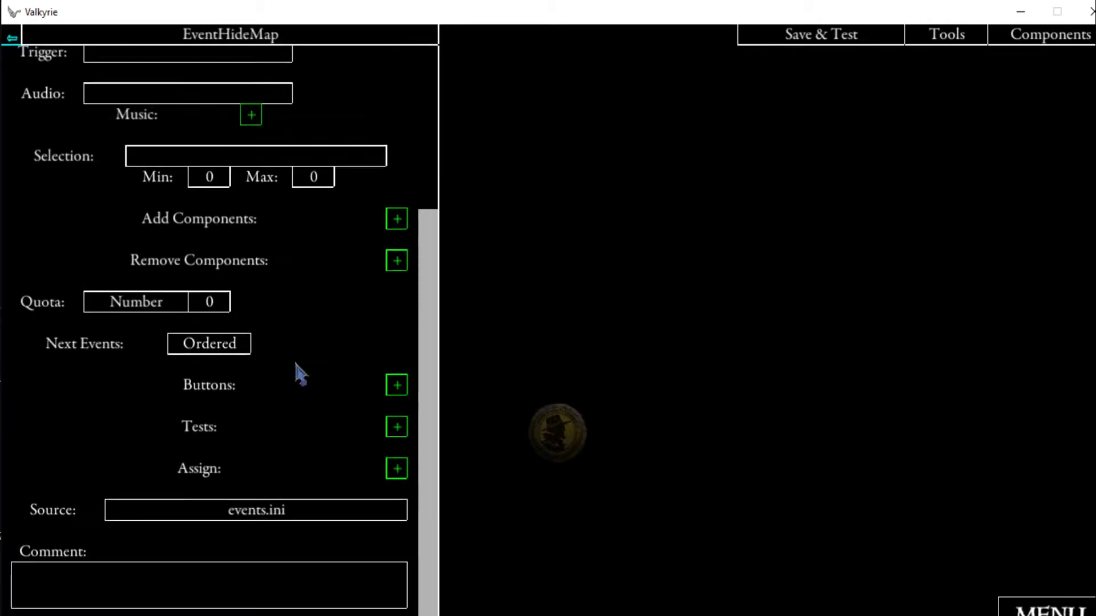
- Add a button labelled "Continue" to EventHideMap and assign 0 to the MapVisible variable
left_click(397, 404)
left_click(232, 426)
type("Continue")
left_click(399, 529)
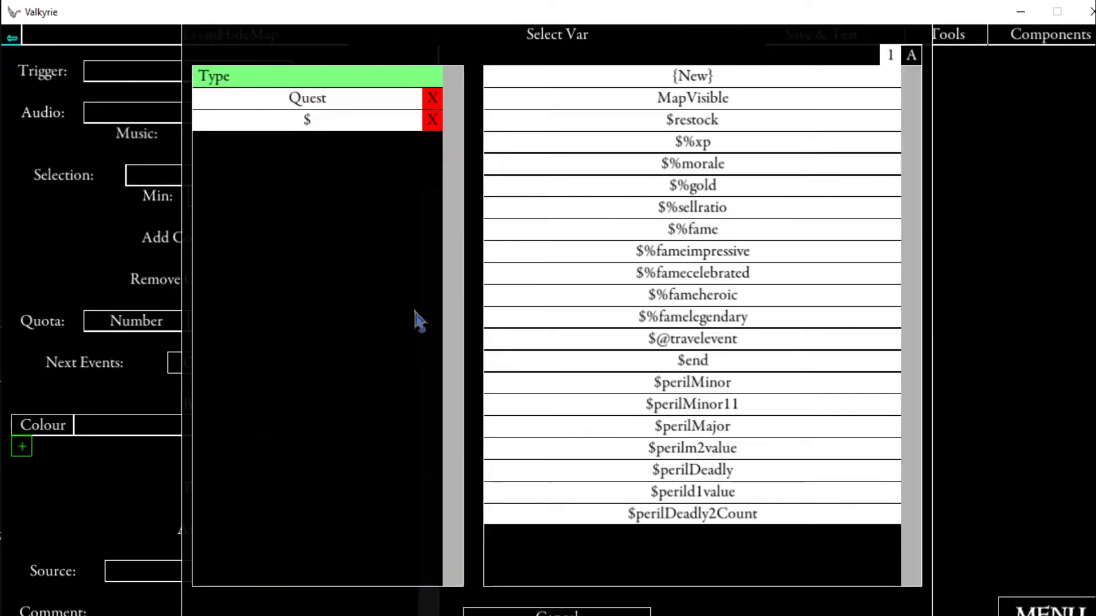
left_click(611, 104)
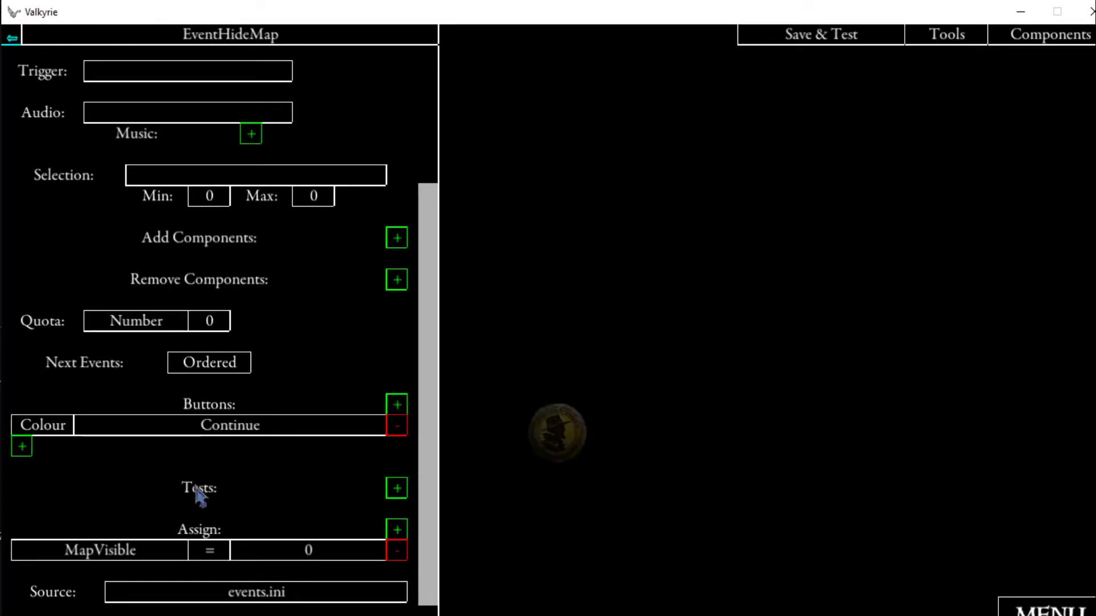
- Add a test to EventHideMap requiring MapVisible == 1
left_click(397, 490)
left_click(651, 101)
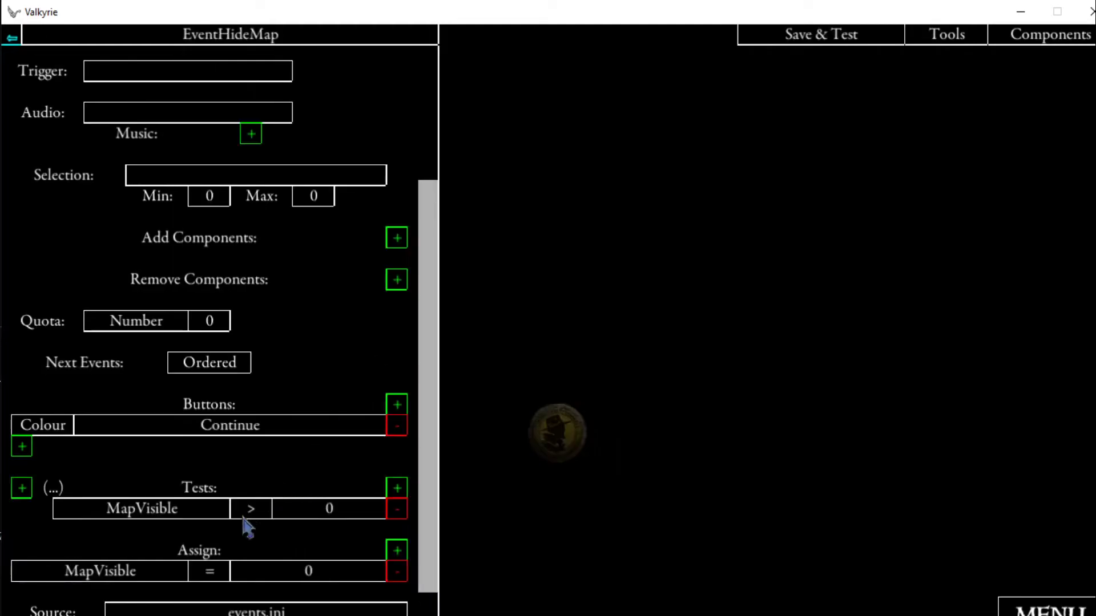
left_click(248, 511)
left_click(533, 77)
left_click(328, 509)
left_click(380, 97)
left_click(612, 83)
type("1")
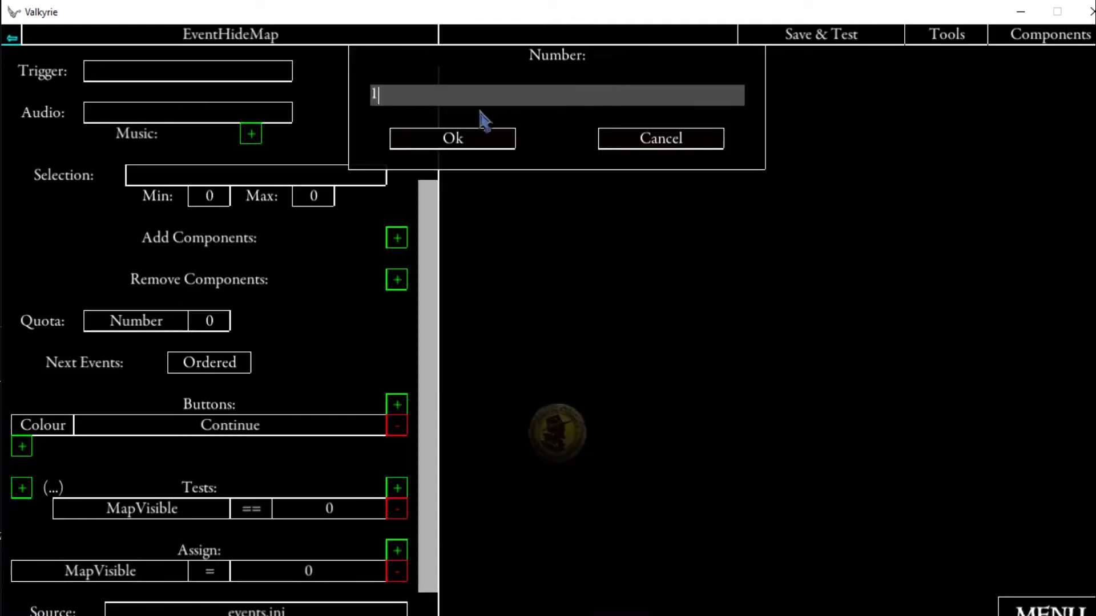
left_click(448, 138)
scroll(313, 234, "up", 3)
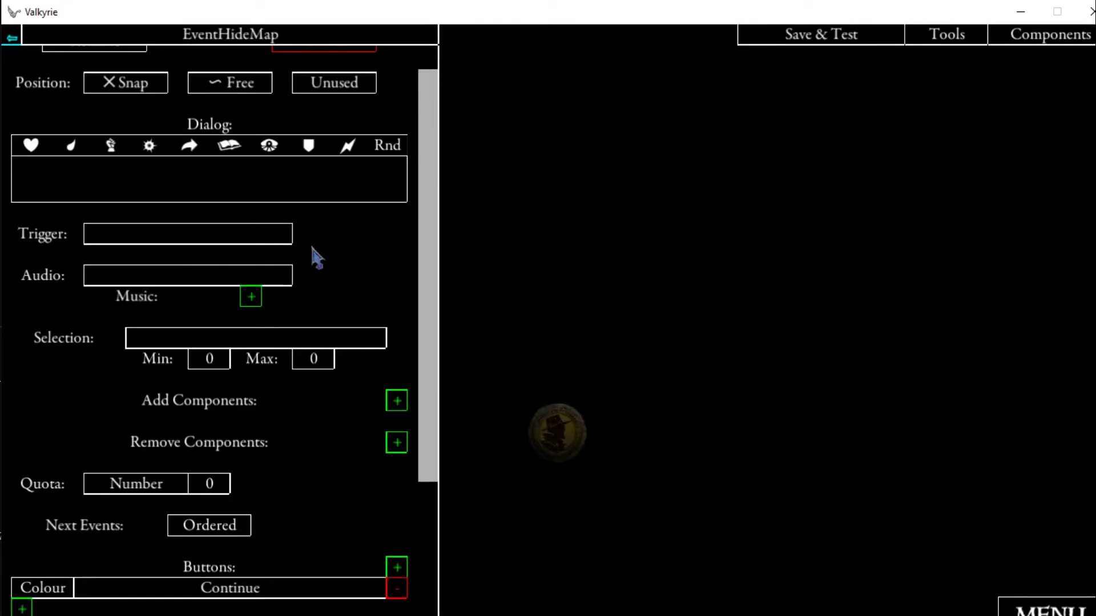
scroll(316, 258, "up", 1)
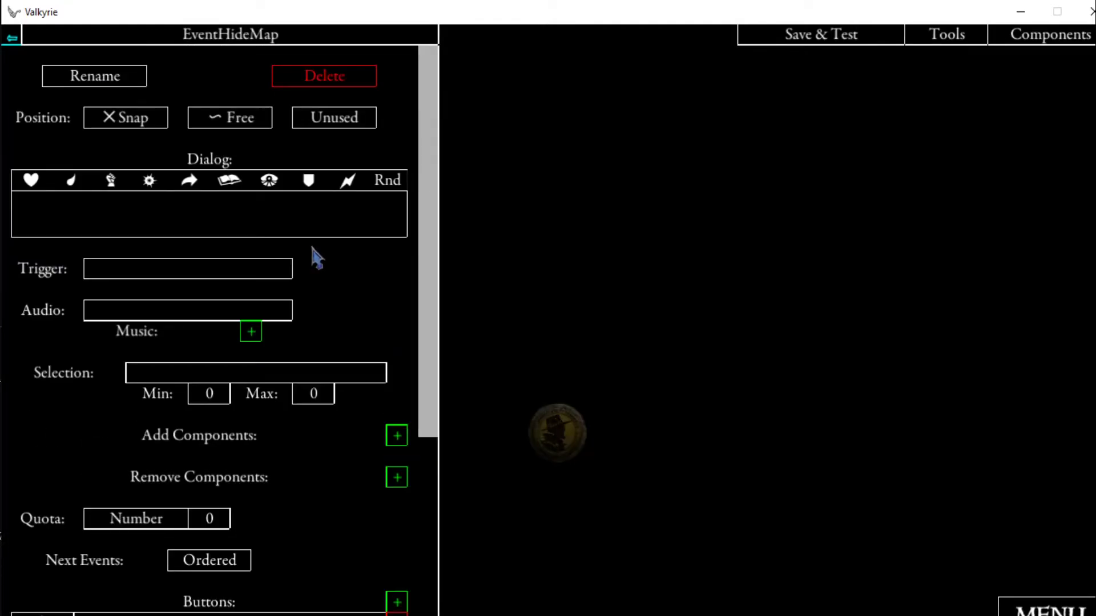
scroll(316, 258, "down", 2)
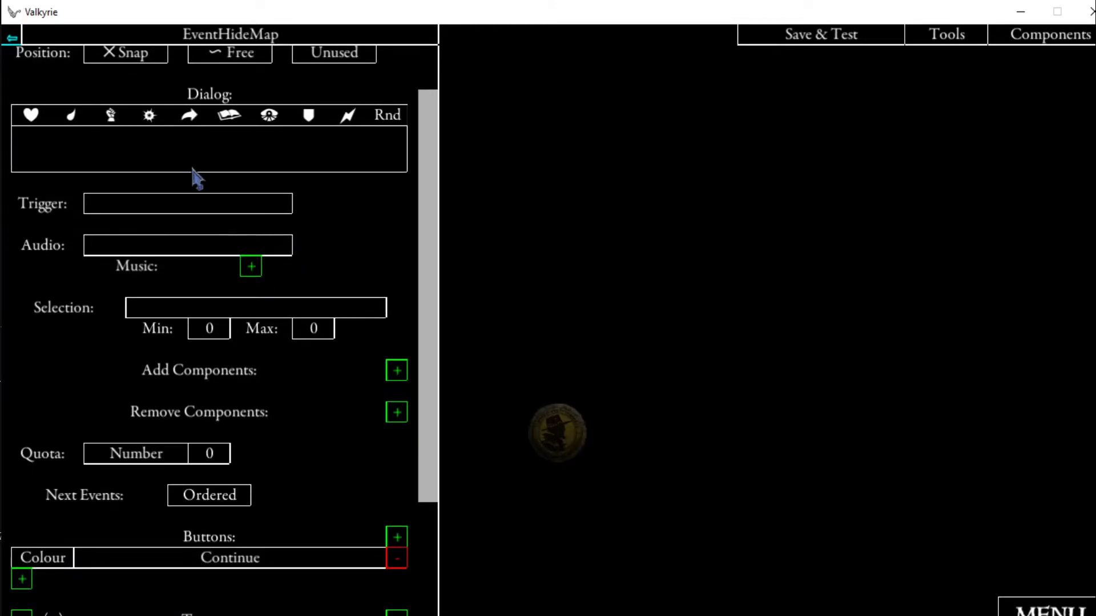
- Add a new UI element to the components that EventShowMap adds, and rename that element Map
left_click(11, 38)
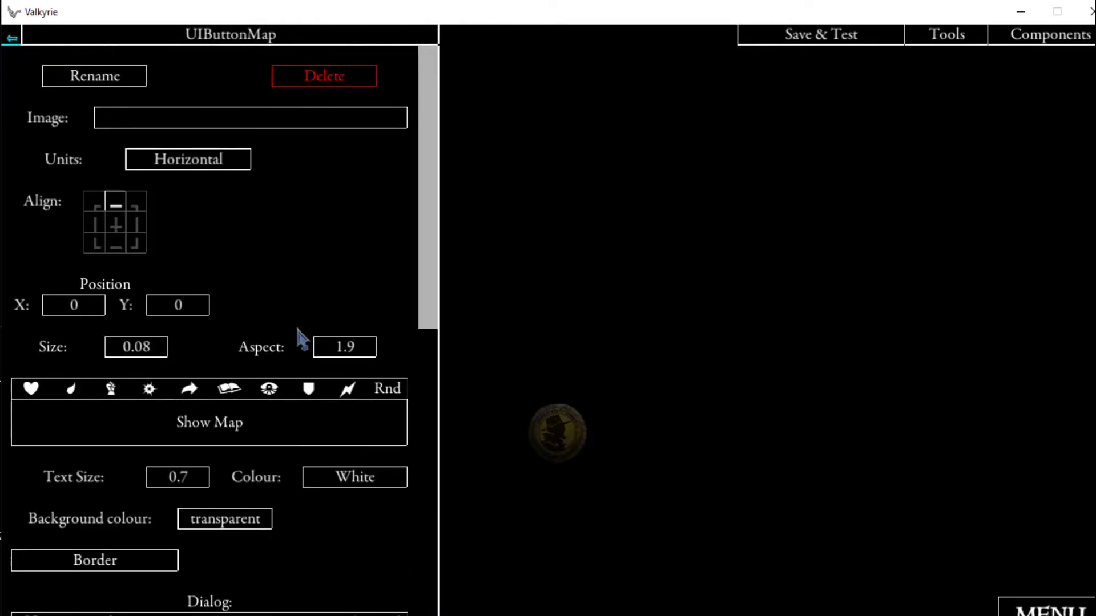
scroll(296, 337, "down", 8)
scroll(254, 273, "down", 11)
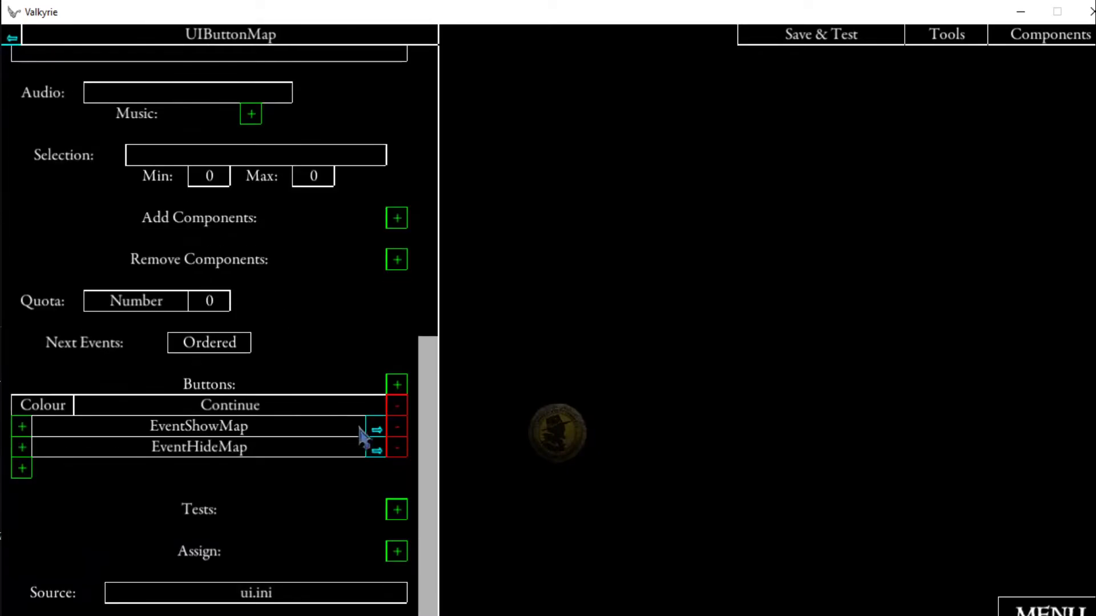
left_click(377, 430)
scroll(331, 315, "down", 5)
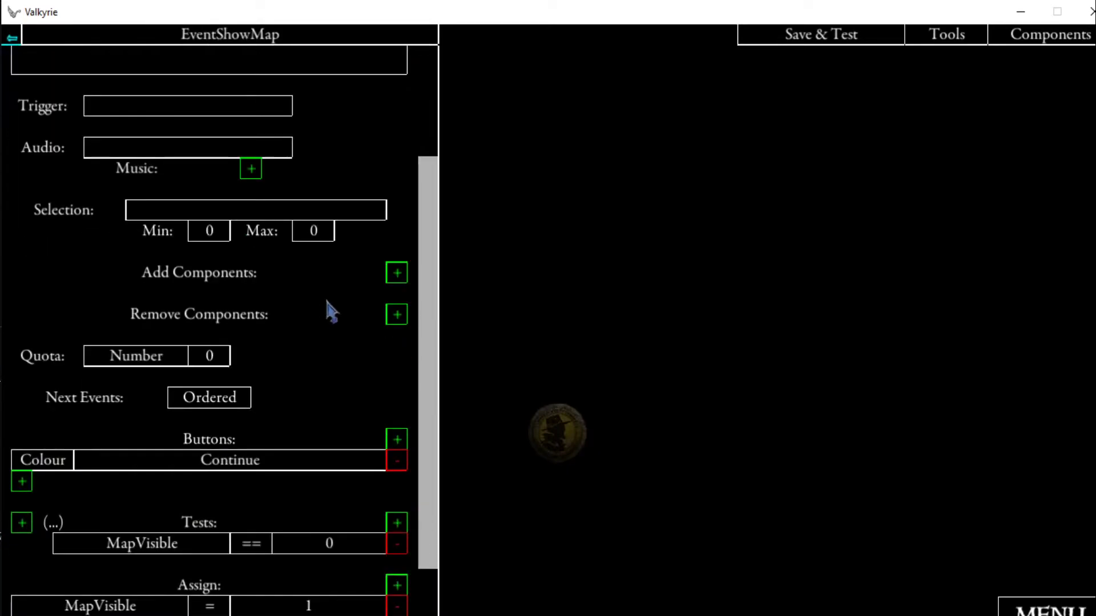
left_click(398, 272)
left_click(610, 216)
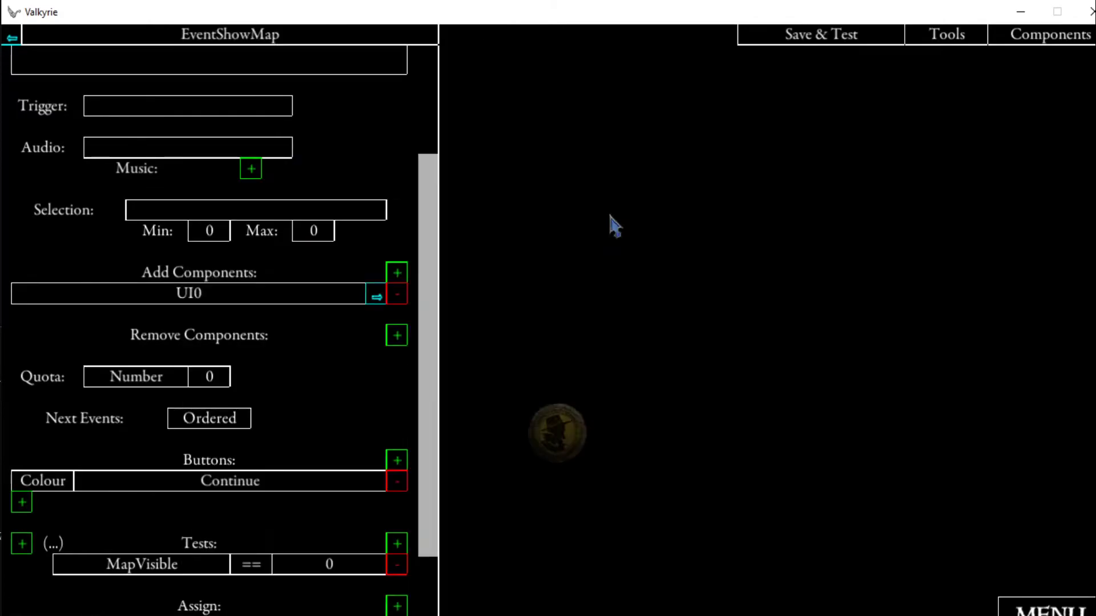
left_click(377, 296)
left_click(106, 77)
double_click(390, 93)
type("Map")
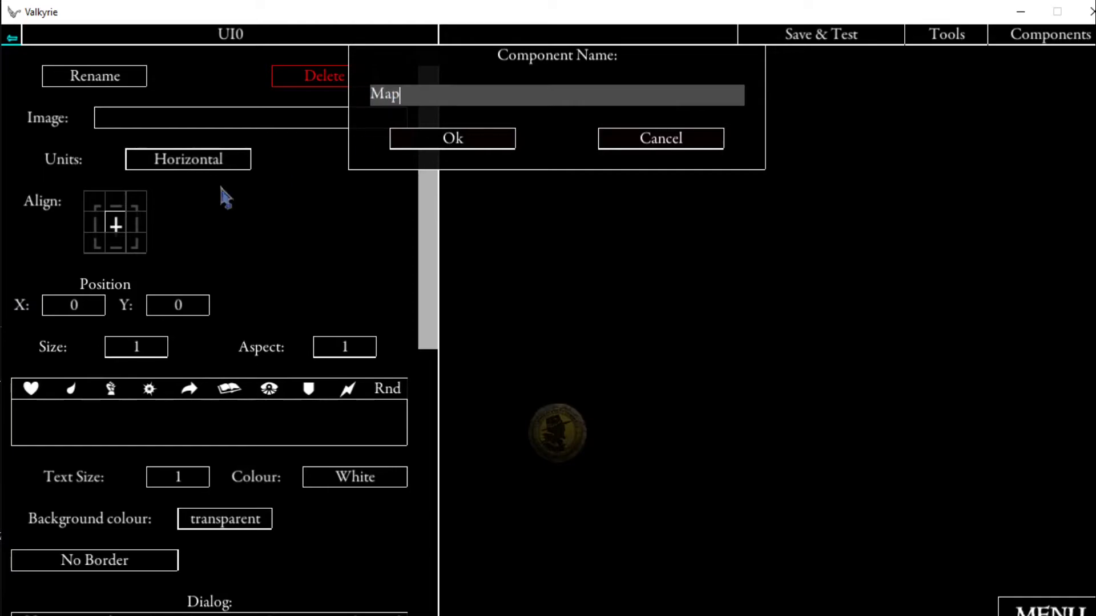
left_click(448, 140)
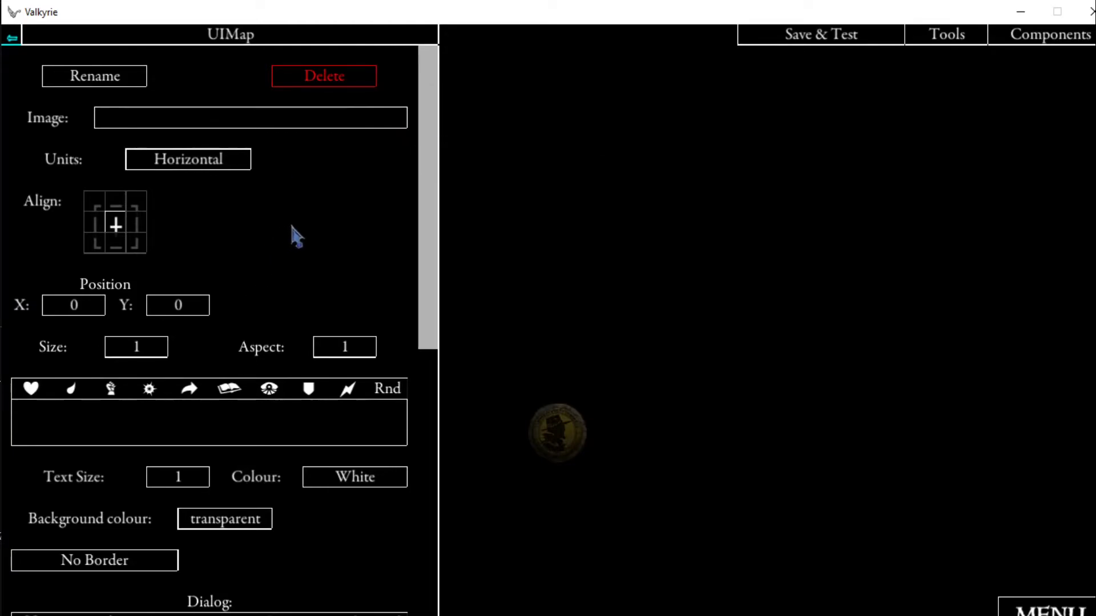
- Set the image of UIMap to ImageMapNerekhall and its size to 0.5
left_click(257, 123)
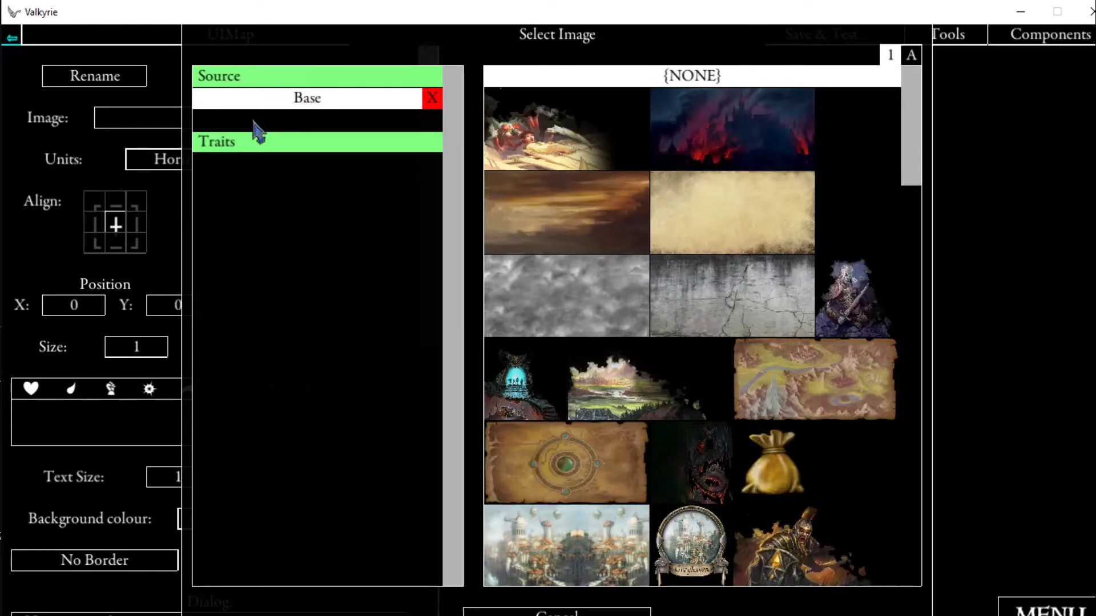
scroll(765, 242, "down", 5)
scroll(766, 243, "down", 3)
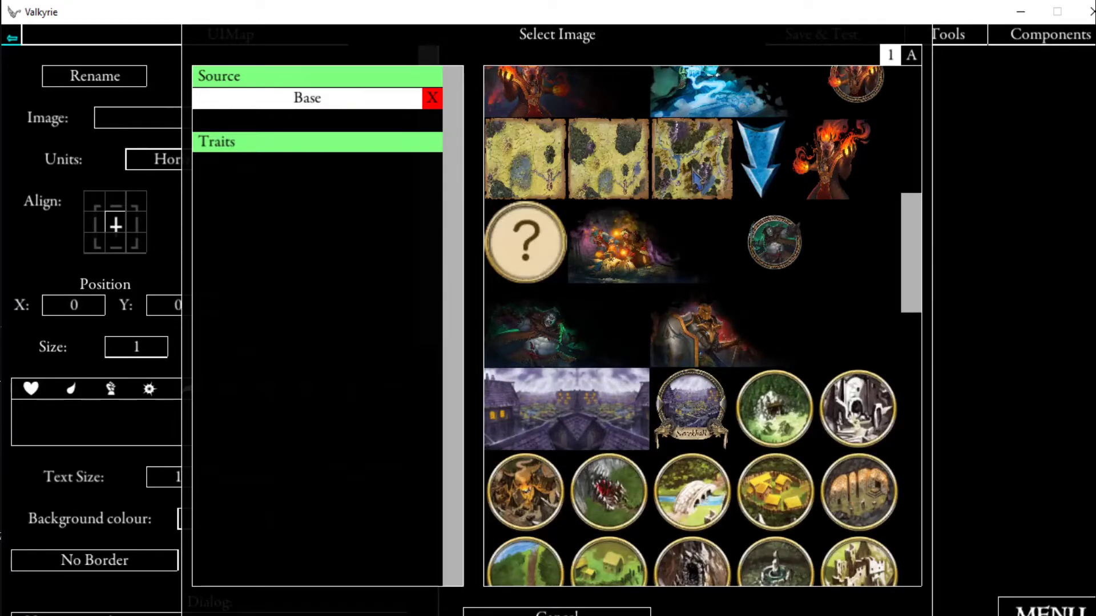
left_click(695, 180)
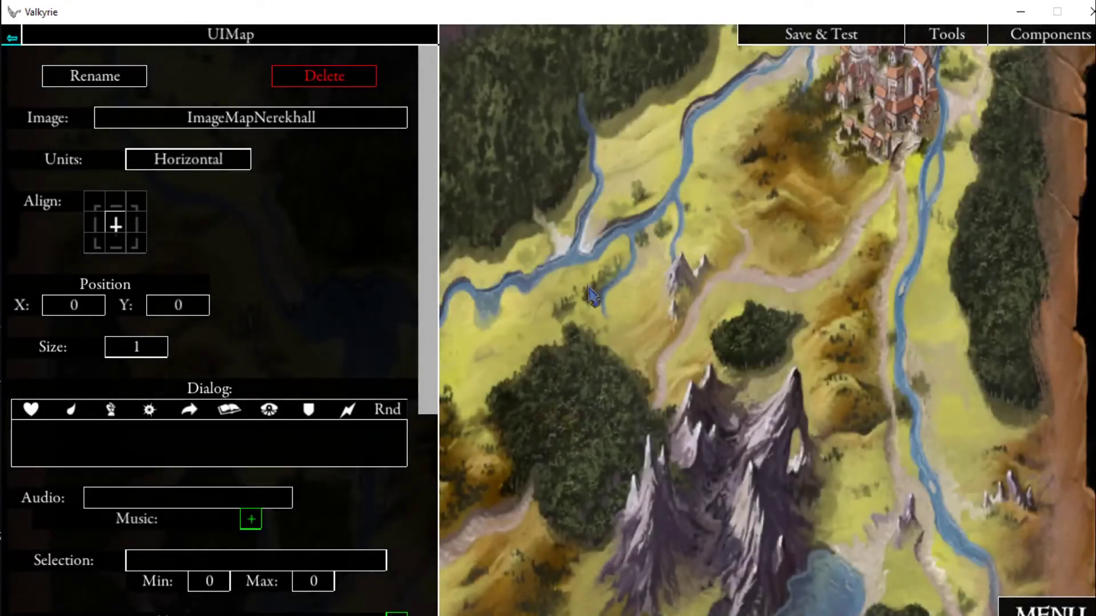
left_click(140, 349)
type("0.5")
key("Return")
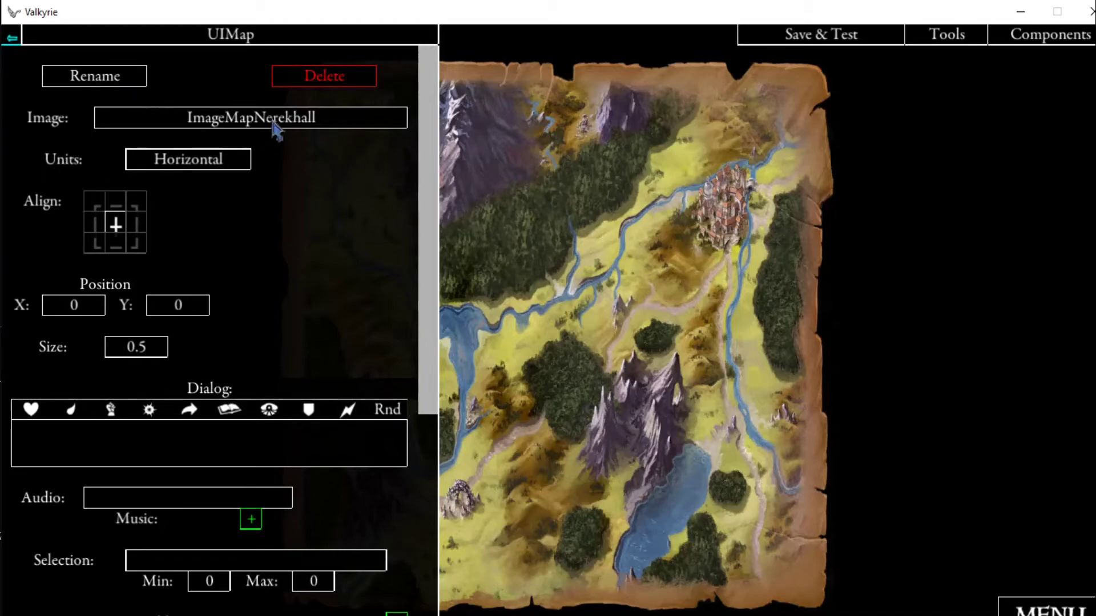
- Open EventHideMap from UIButtonMap and add UIMap to the components that the event removes
left_click(12, 39)
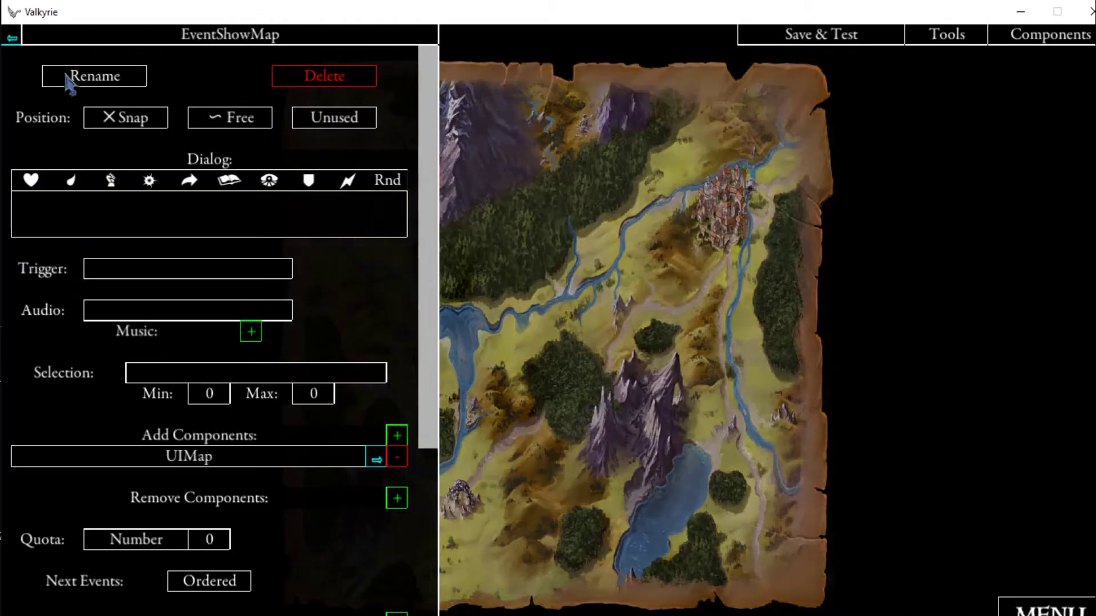
scroll(211, 251, "down", 5)
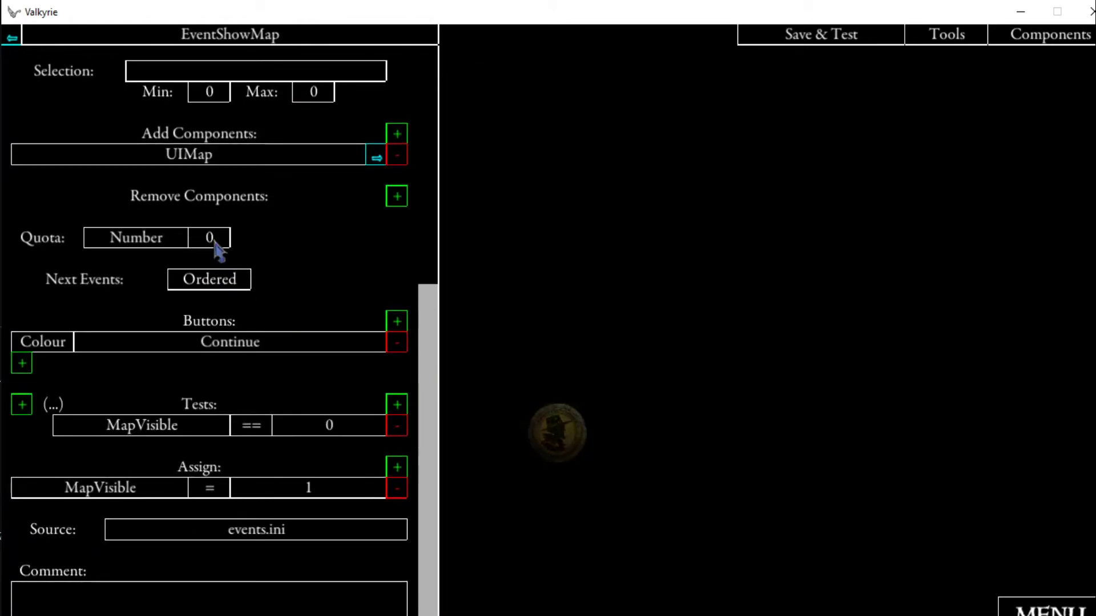
left_click(12, 39)
scroll(306, 251, "down", 8)
scroll(311, 274, "down", 1)
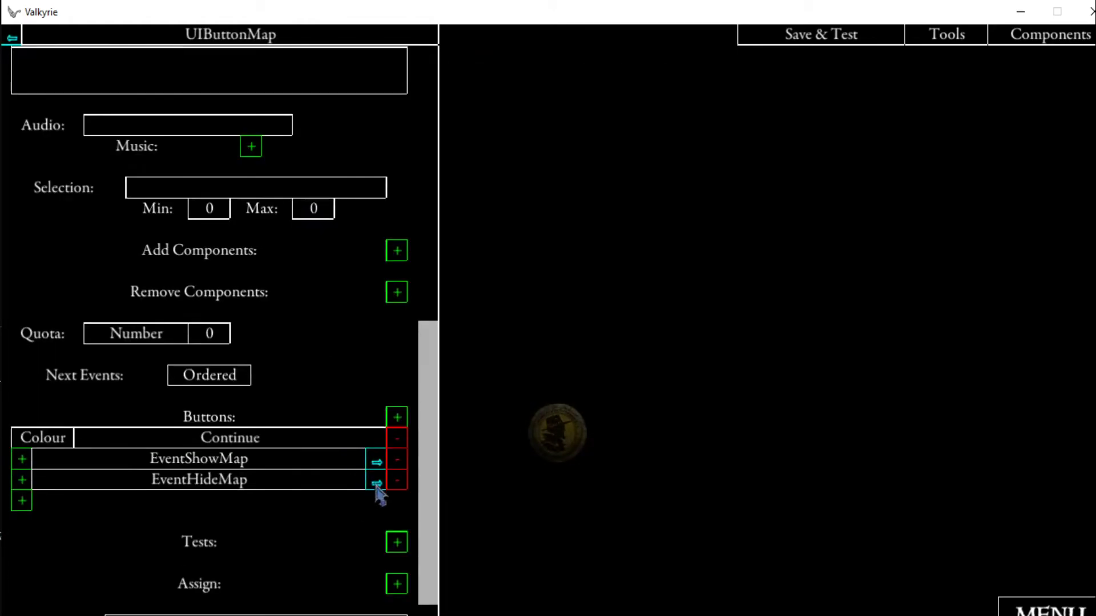
left_click(377, 482)
scroll(312, 359, "down", 4)
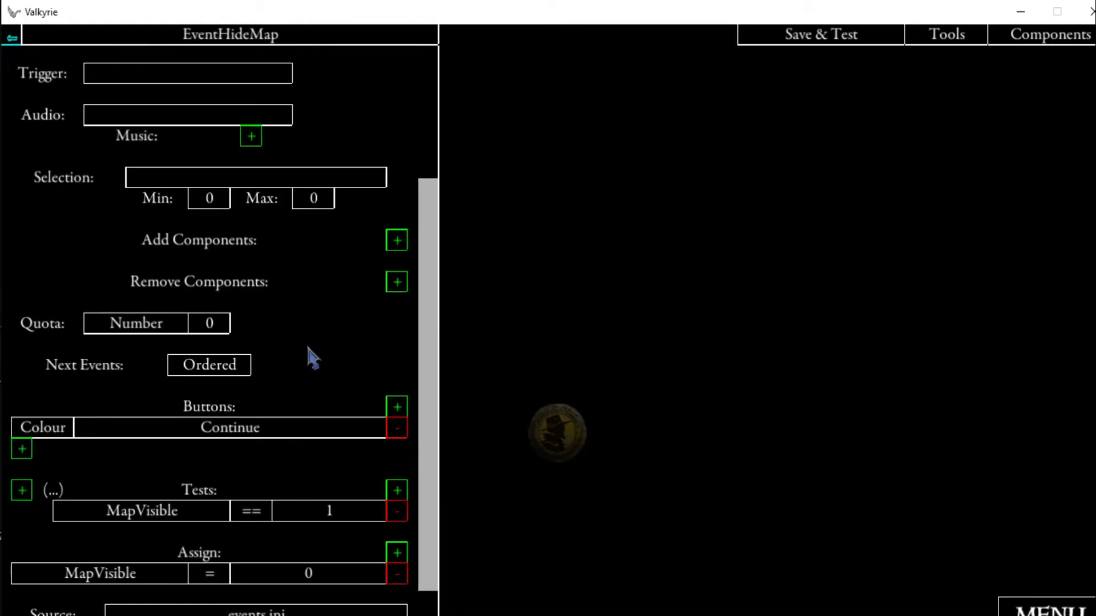
left_click(398, 283)
left_click(356, 318)
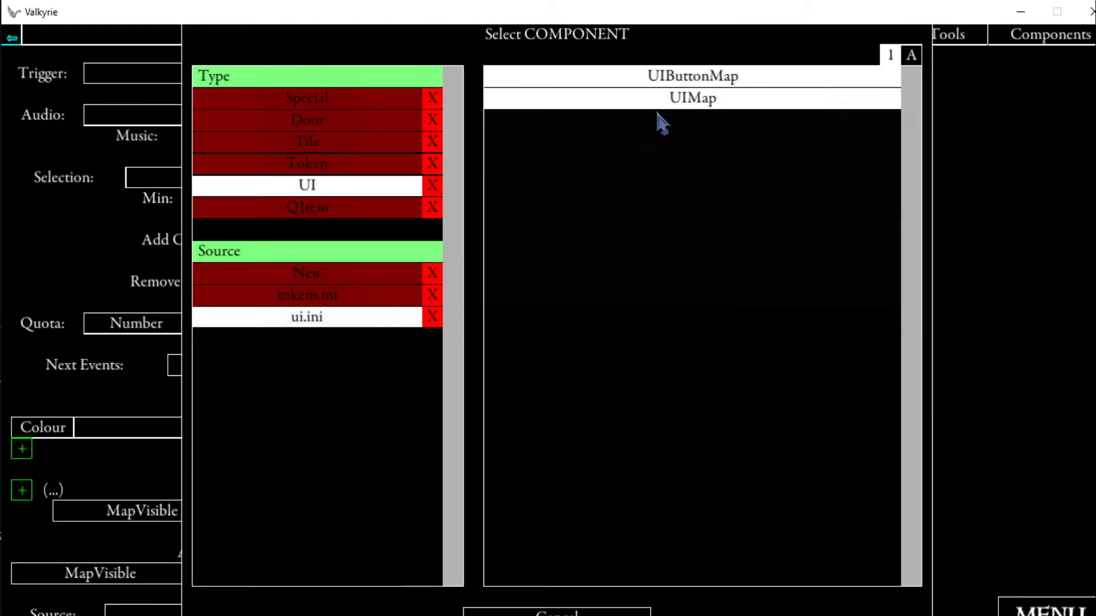
left_click(672, 100)
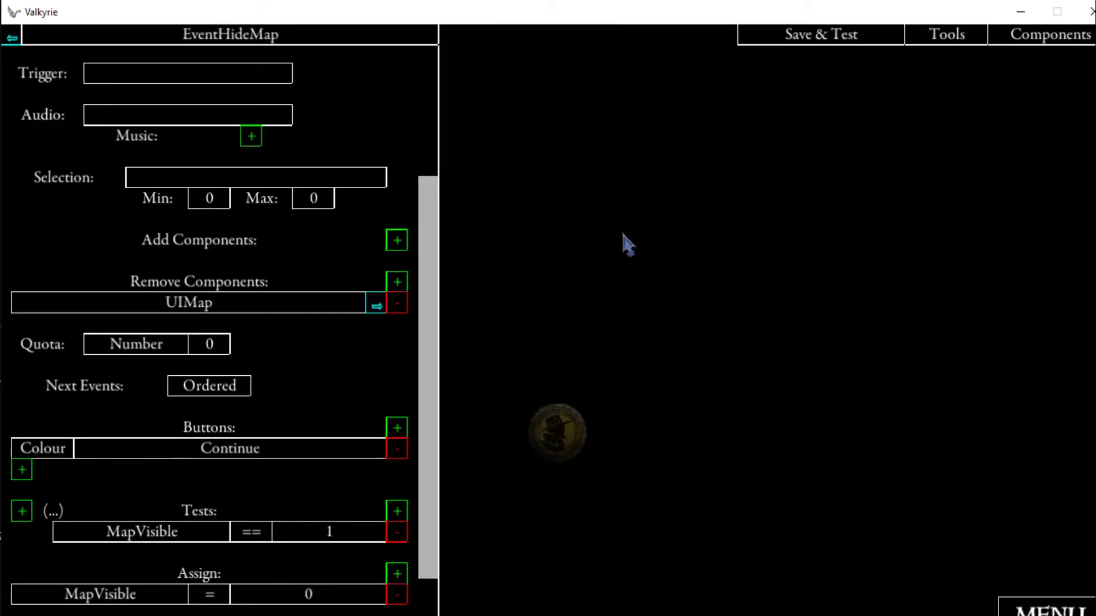
- Save the quest and start a test run, choosing the Knight and Berserker classes for the two heroes
left_click(804, 42)
left_click(483, 247)
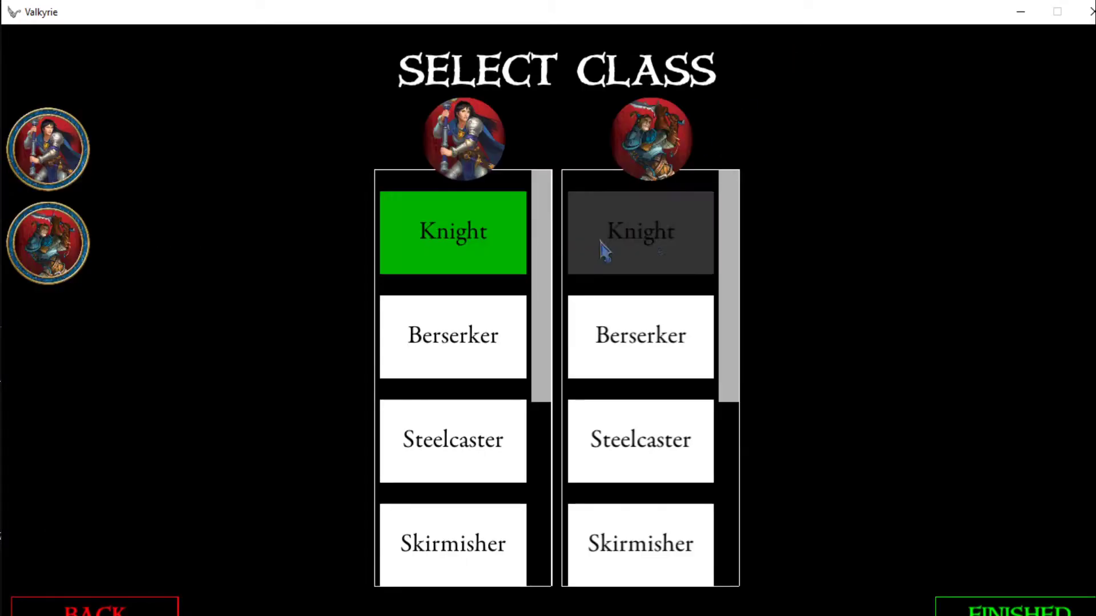
left_click(653, 342)
left_click(979, 609)
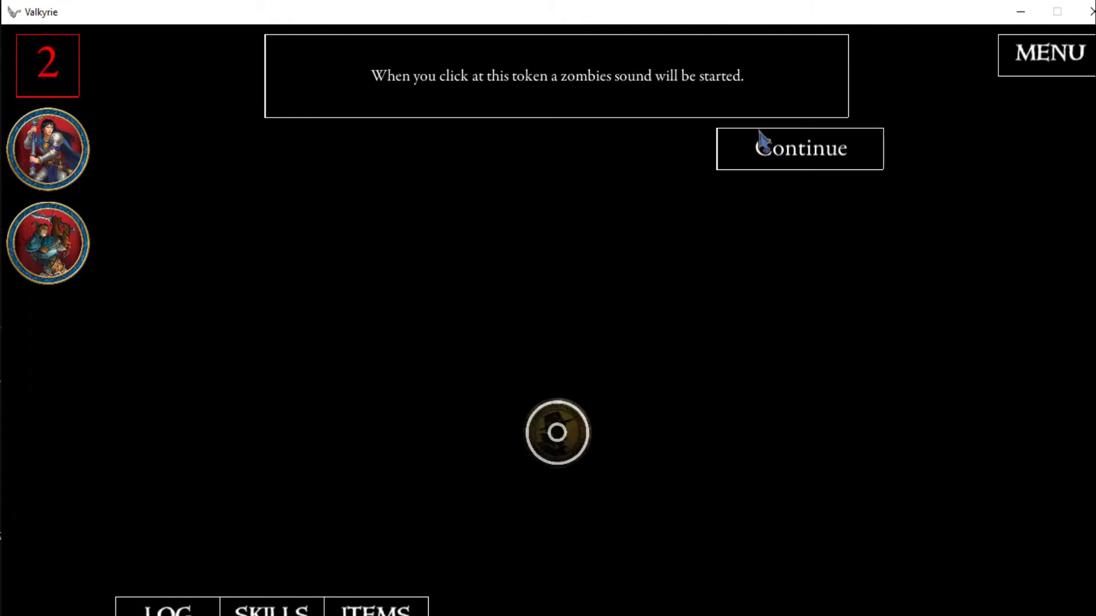
- Dismiss the zombie-sound message and toggle the map repeatedly with Show Map, ending with it hidden
left_click(761, 151)
left_click(547, 60)
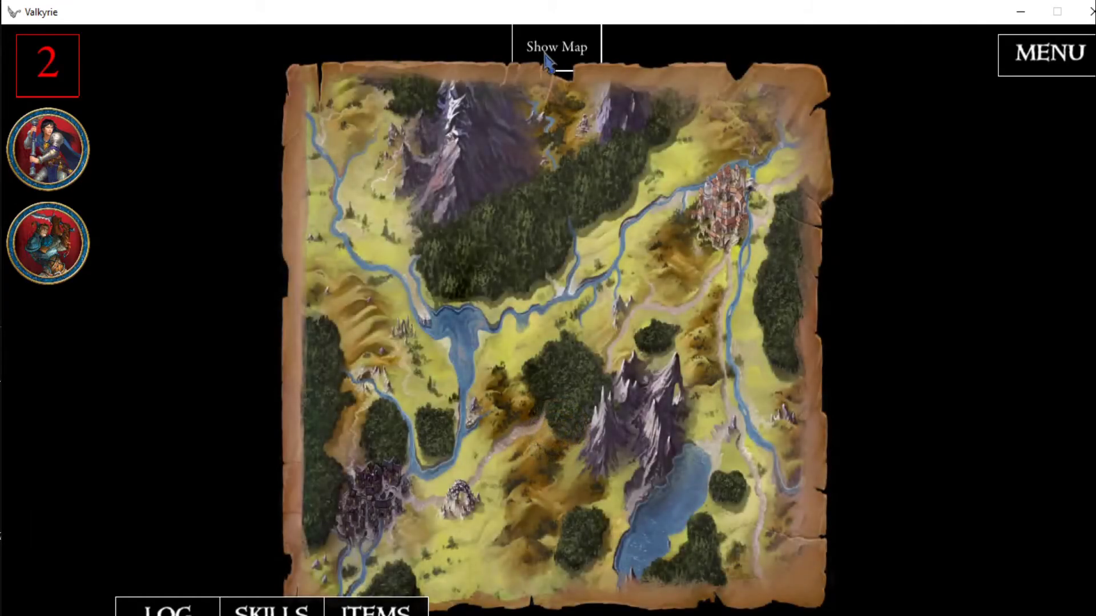
left_click(547, 60)
left_click(545, 55)
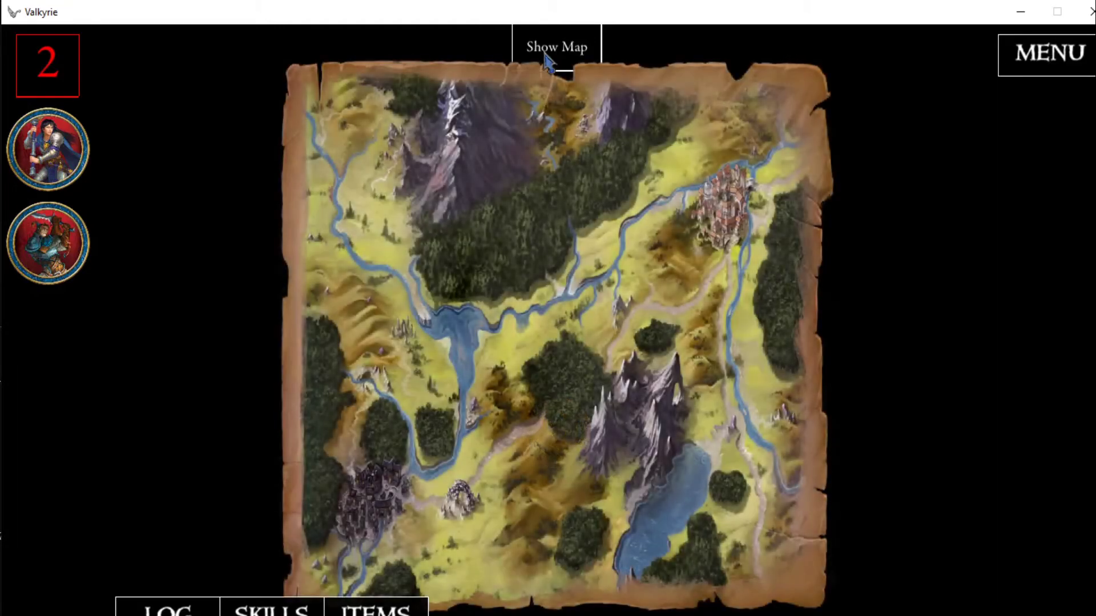
left_click(540, 55)
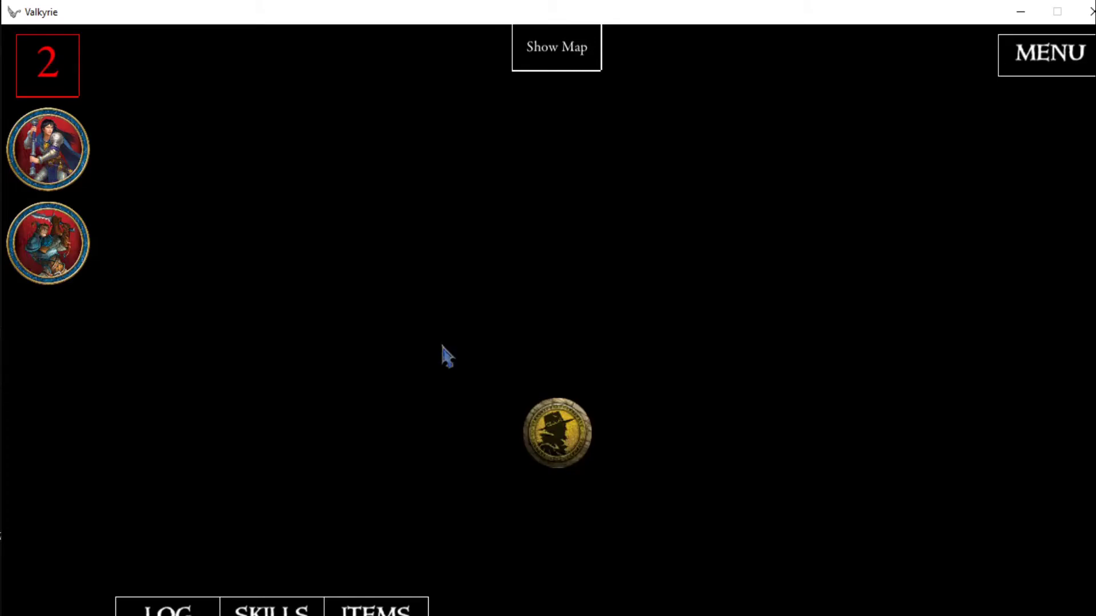
- Switch to the desktop's SoundAndImagesDemo folder and copy Map.png from its Images subfolder
left_click(1020, 11)
double_click(90, 37)
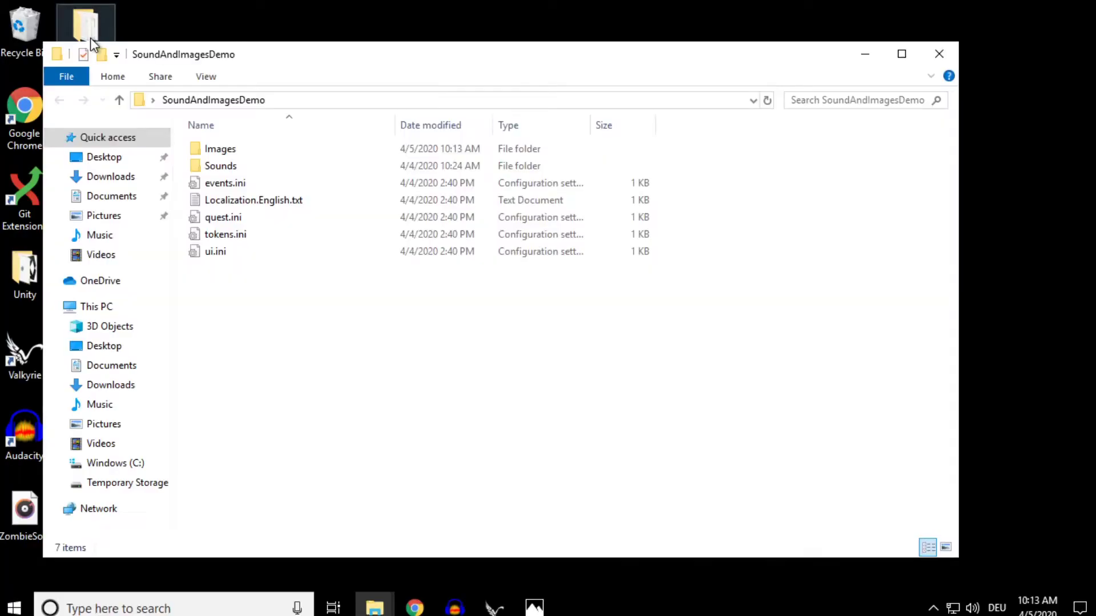
double_click(239, 156)
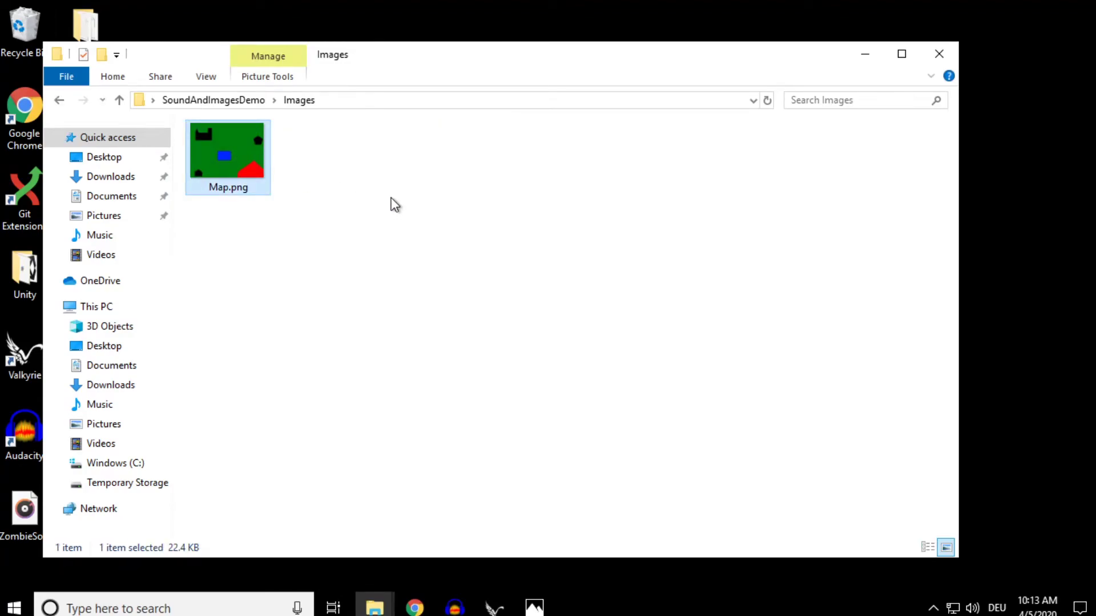
left_click(864, 54)
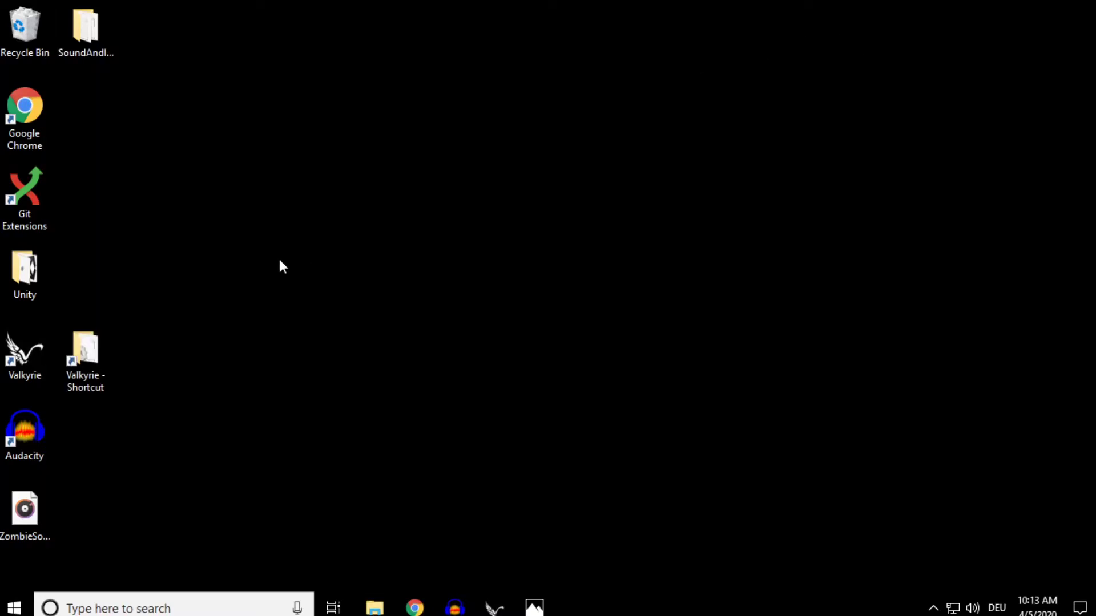
- Create a new folder named Images inside the SoundsGraphicsLocaDemo quest folder
mouse_move(374, 607)
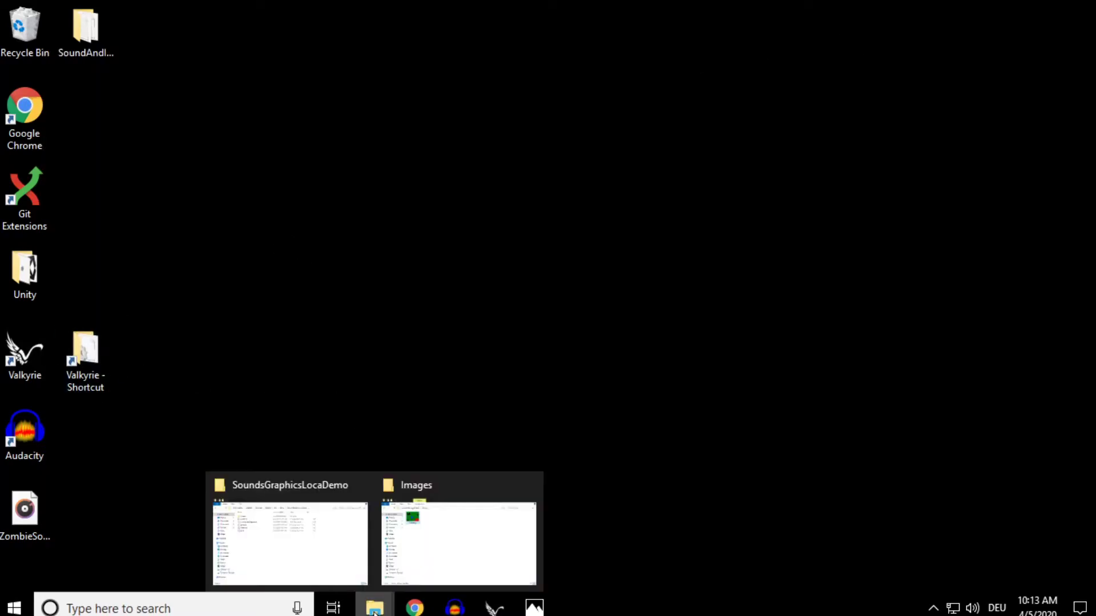
left_click(324, 533)
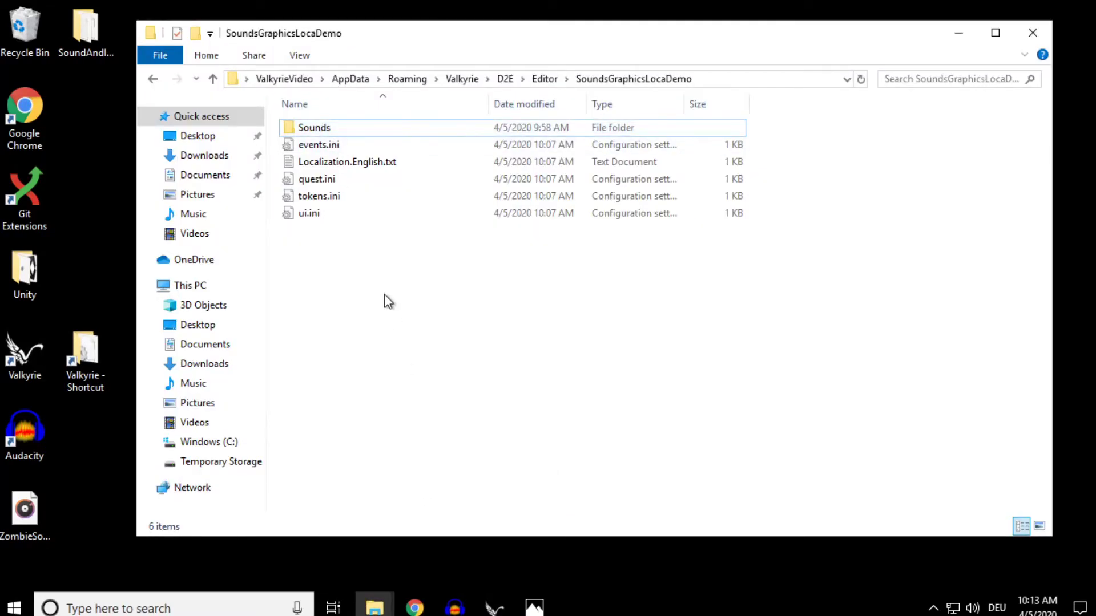
right_click(399, 272)
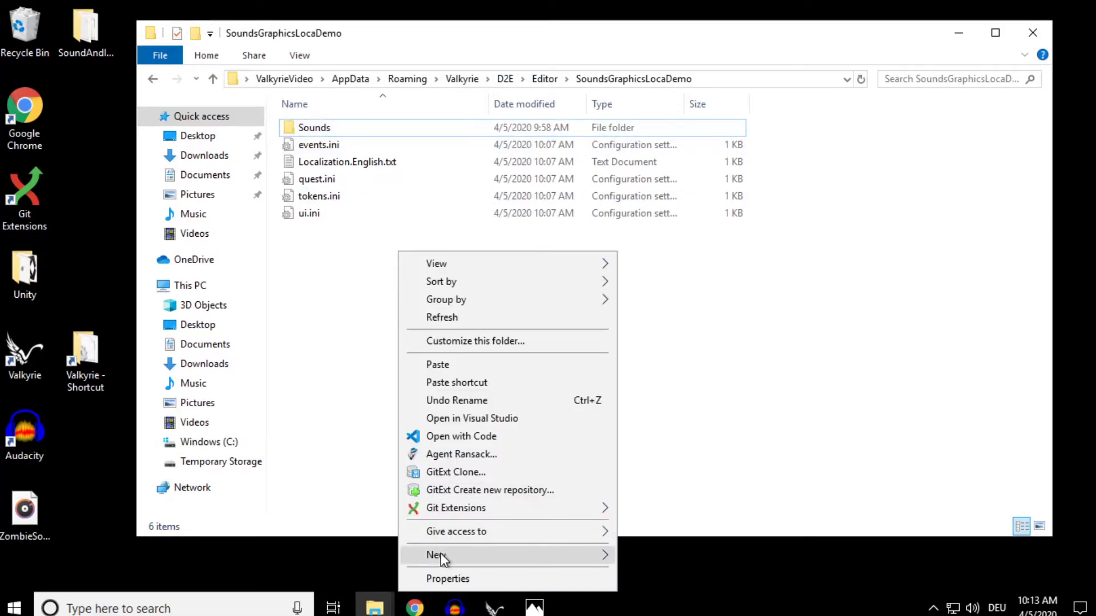
mouse_move(436, 555)
left_click(645, 438)
type("Images")
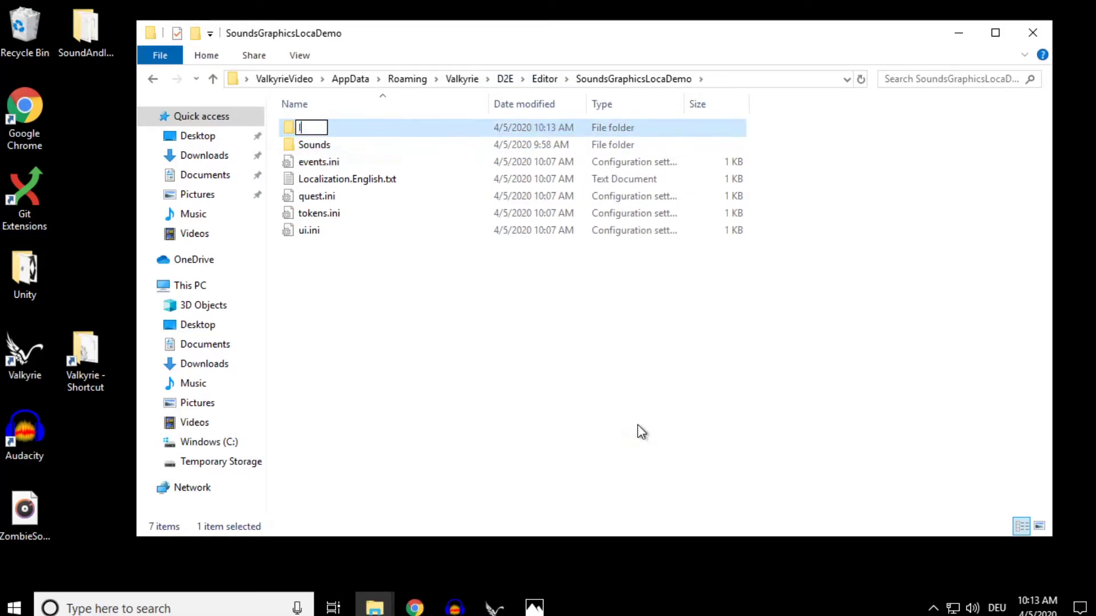
key("Return")
- Paste the copied Map.png into the quest's new Images folder
key("Return")
key("ctrl+v")
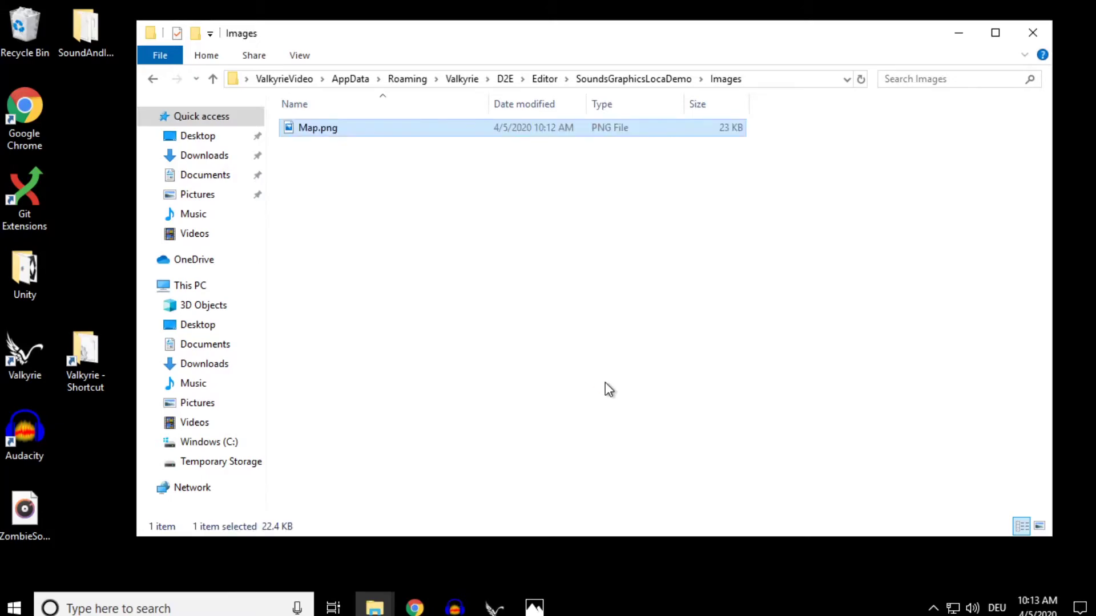
left_click(465, 187)
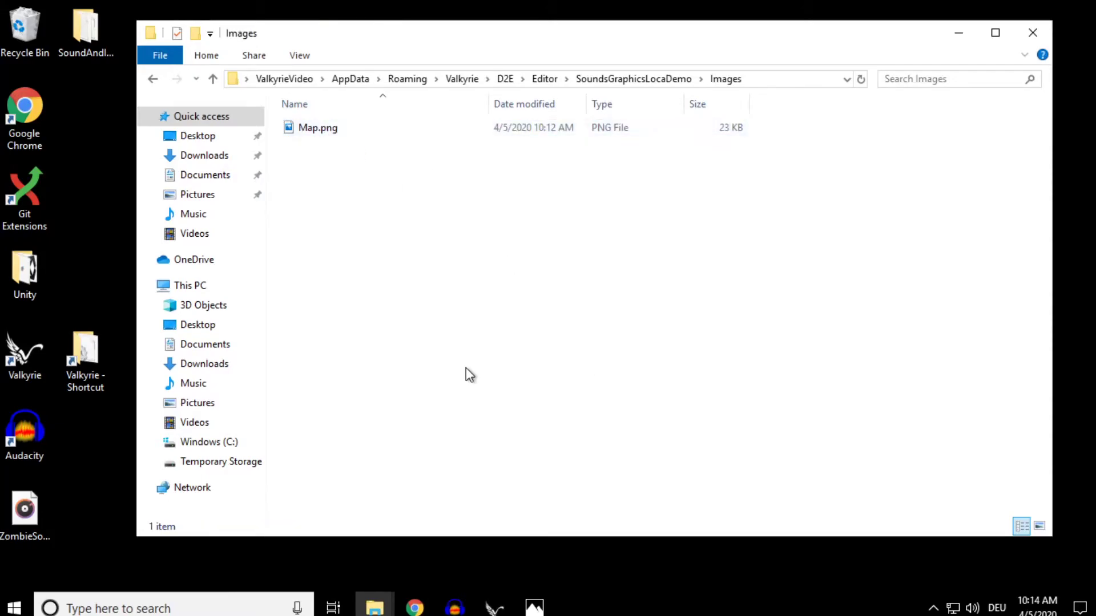
- Switch back to Valkyrie, return to the quest editor and set the image of UIMap to Images\Map.png
left_click(494, 607)
left_click(1027, 62)
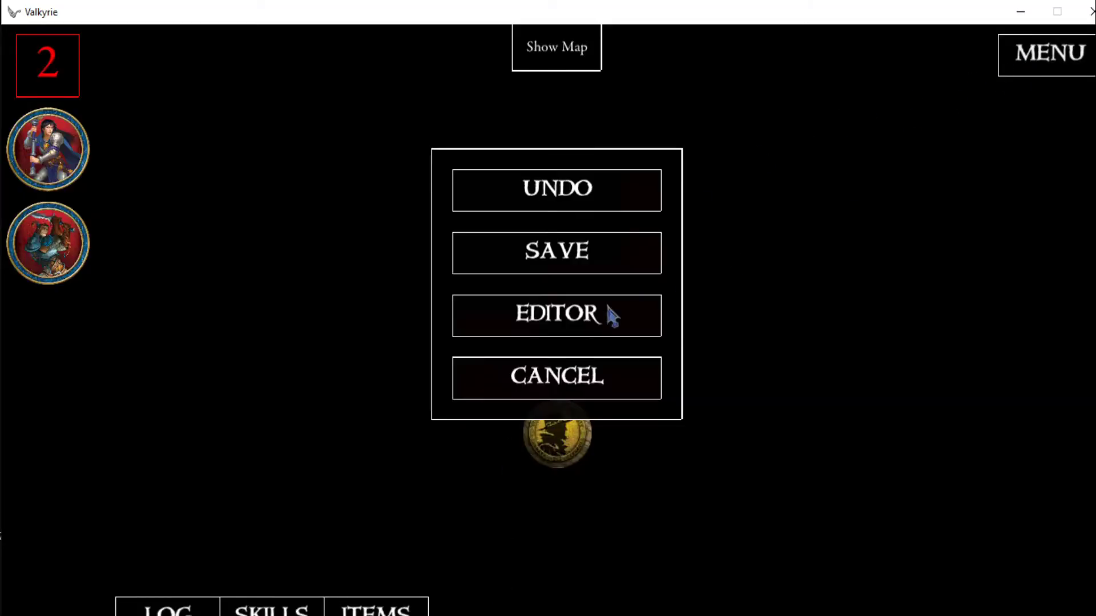
left_click(587, 319)
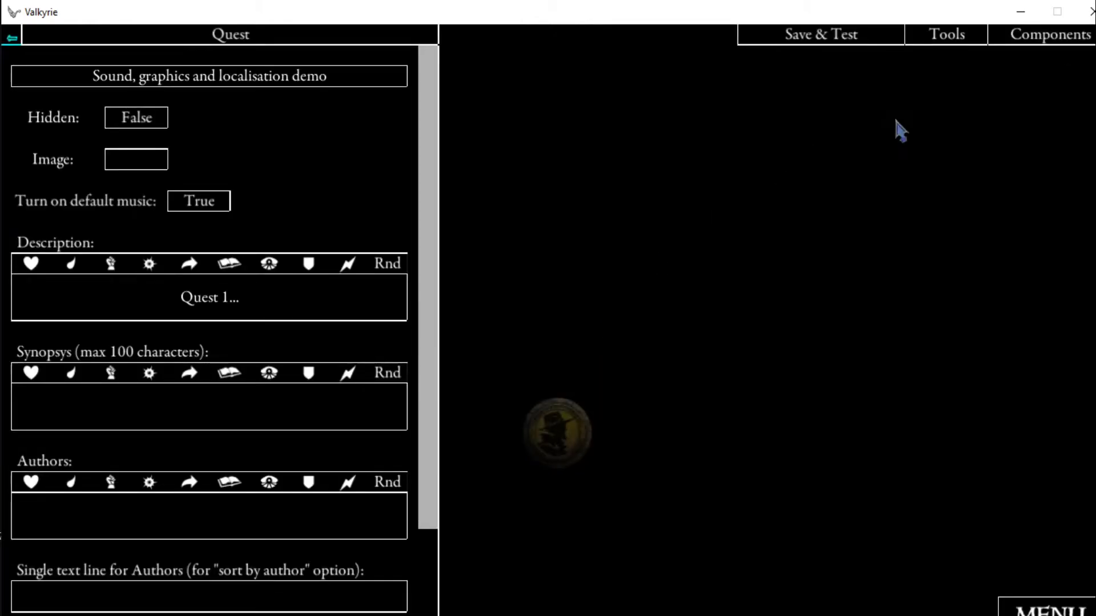
left_click(1047, 35)
left_click(288, 450)
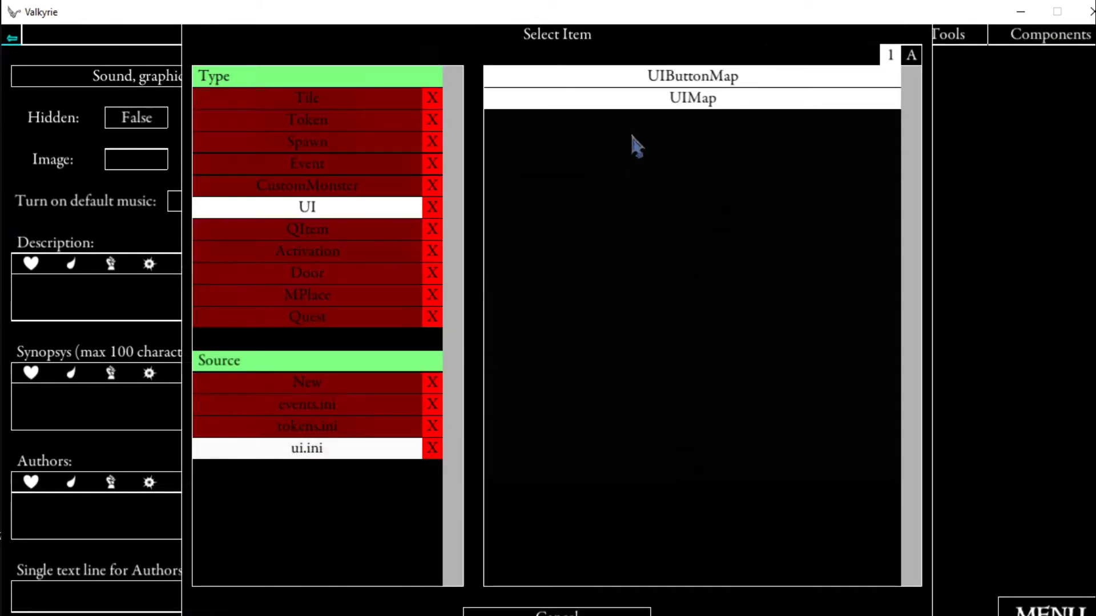
left_click(664, 98)
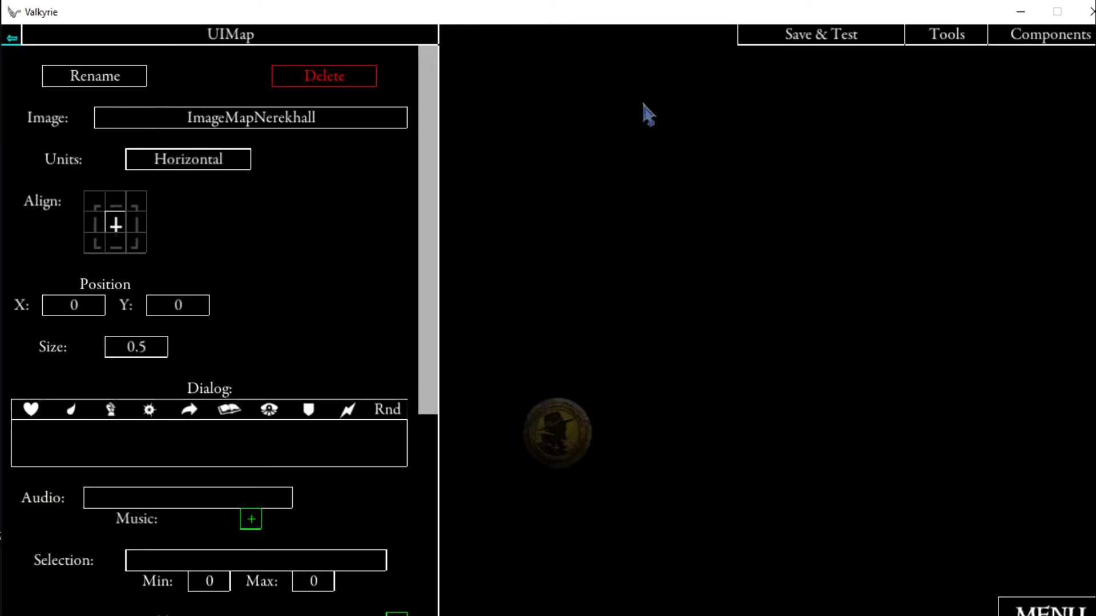
left_click(237, 119)
left_click(565, 143)
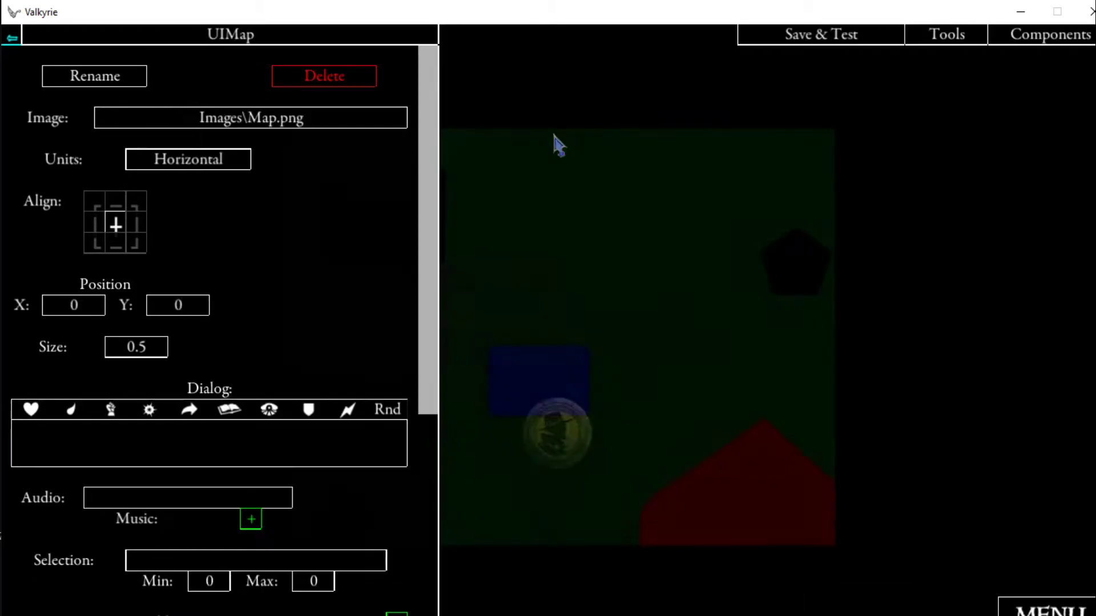
- Save the quest with the custom map image and start another test run with a class for each hero
left_click(829, 41)
left_click(447, 237)
left_click(670, 237)
left_click(1017, 611)
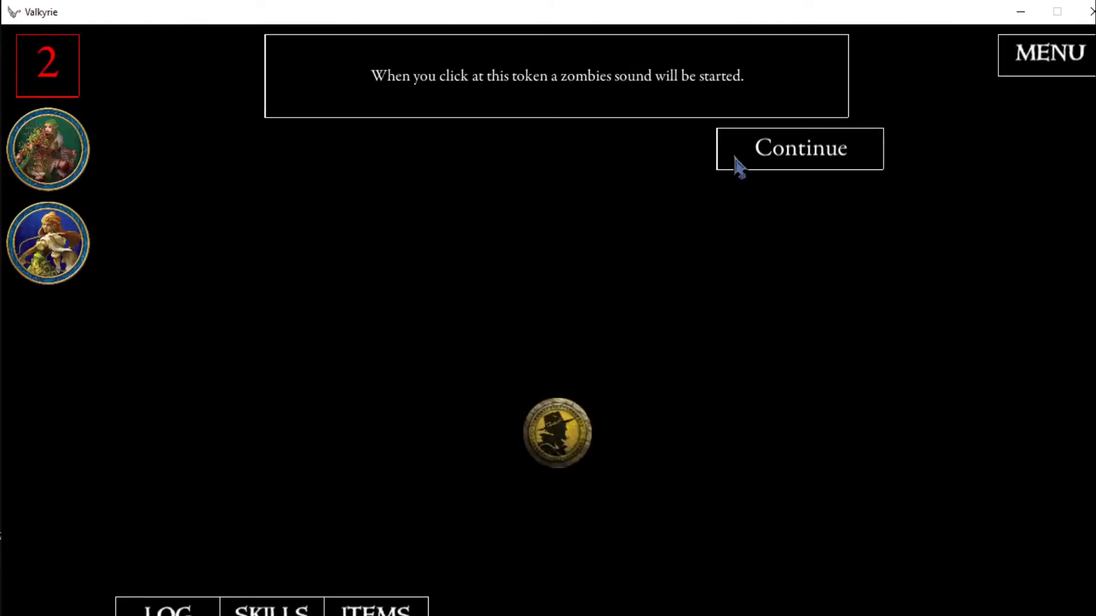
- Dismiss the opening message, show and hide the custom map, and return to the quest editor
left_click(759, 153)
left_click(529, 59)
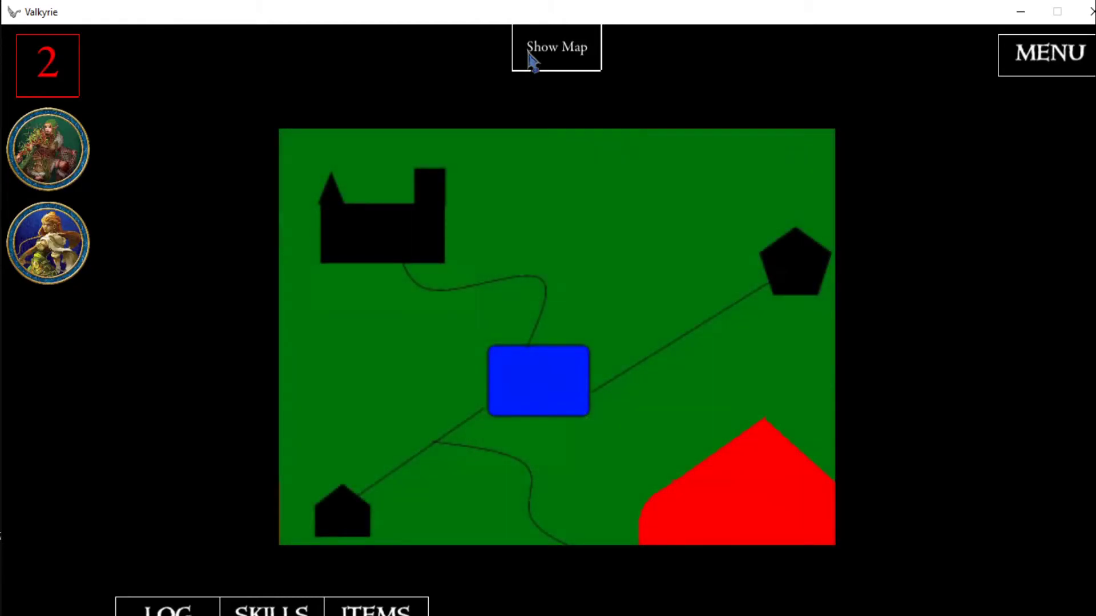
left_click(531, 59)
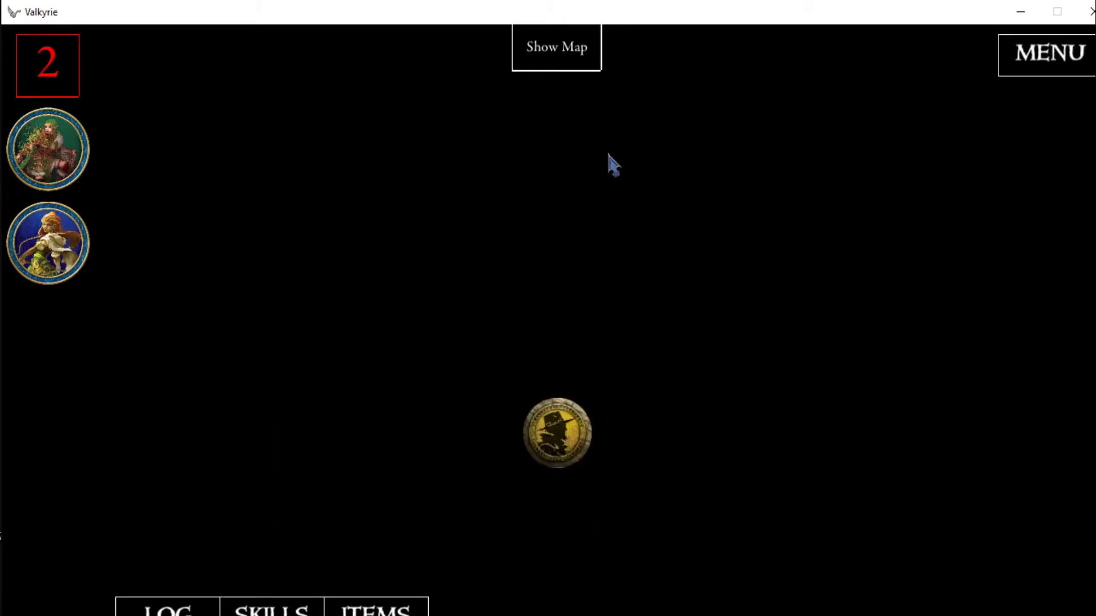
left_click(1033, 66)
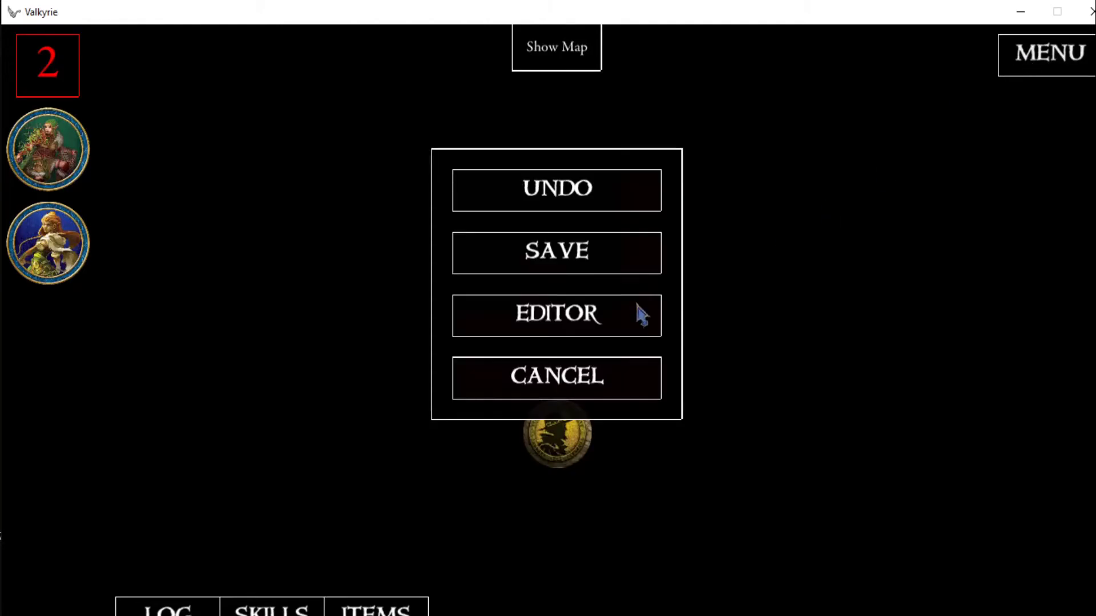
left_click(575, 317)
left_click(817, 285)
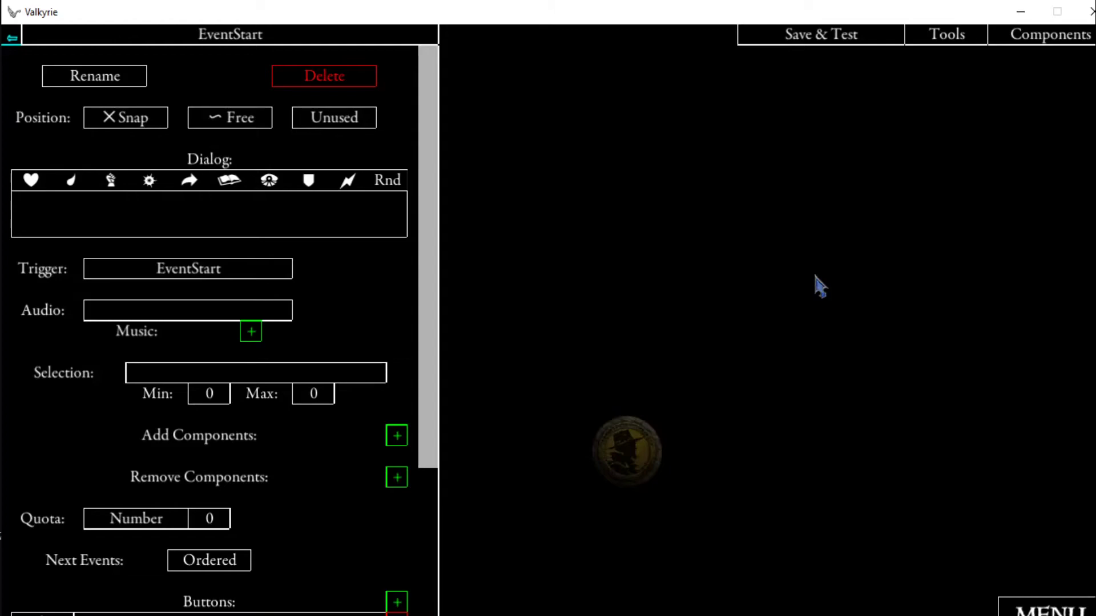
- Switch to File Explorer and create a folder named SoundCampaignDemo in Valkyrie's D2E Editor folder
left_click(1016, 13)
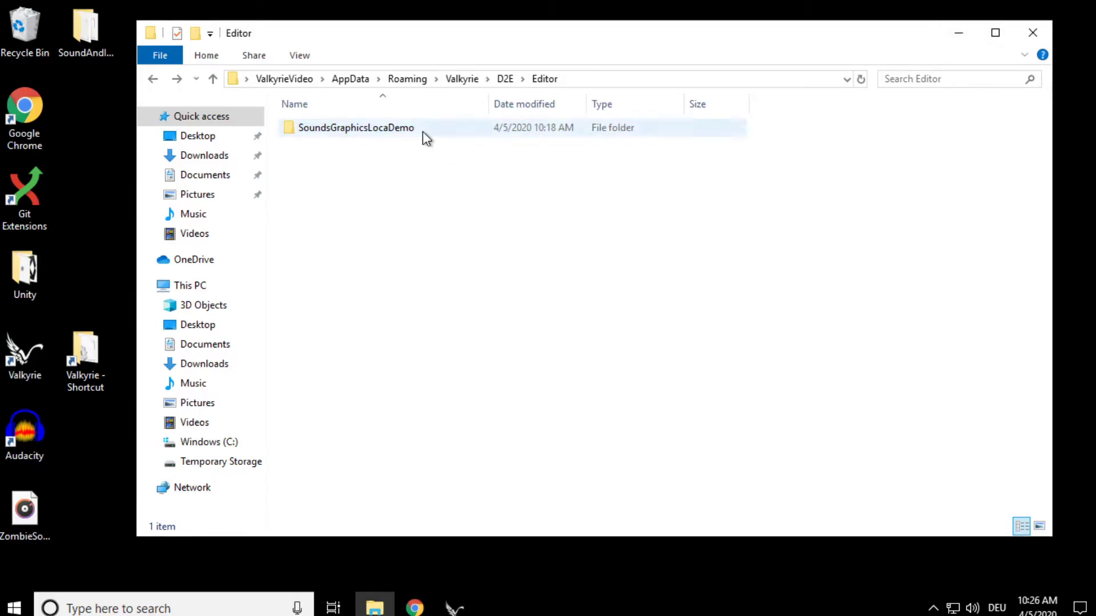
right_click(413, 170)
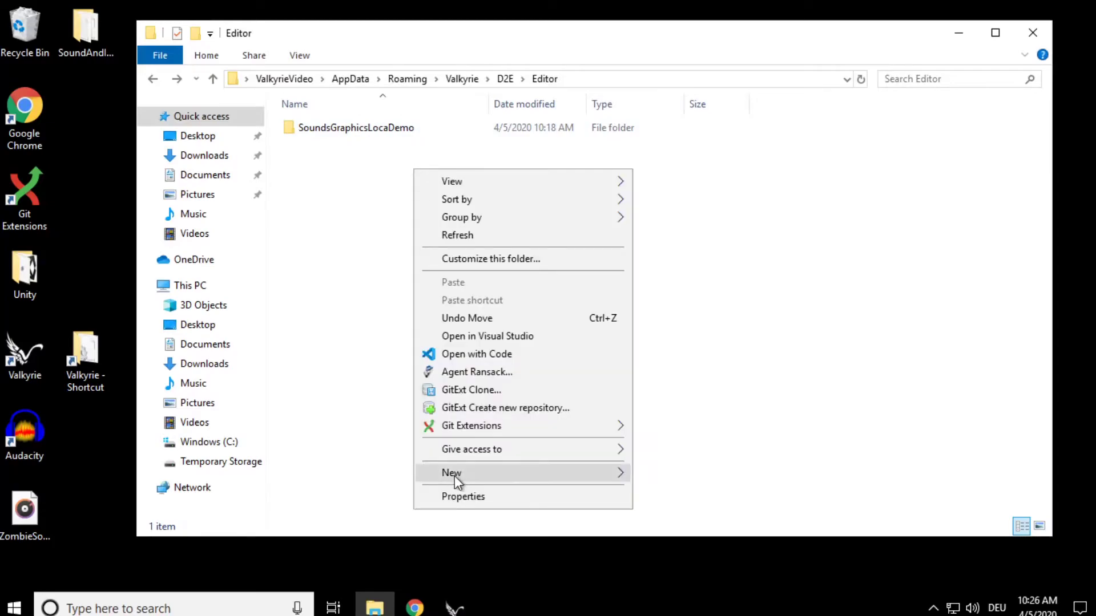
mouse_move(454, 475)
left_click(677, 474)
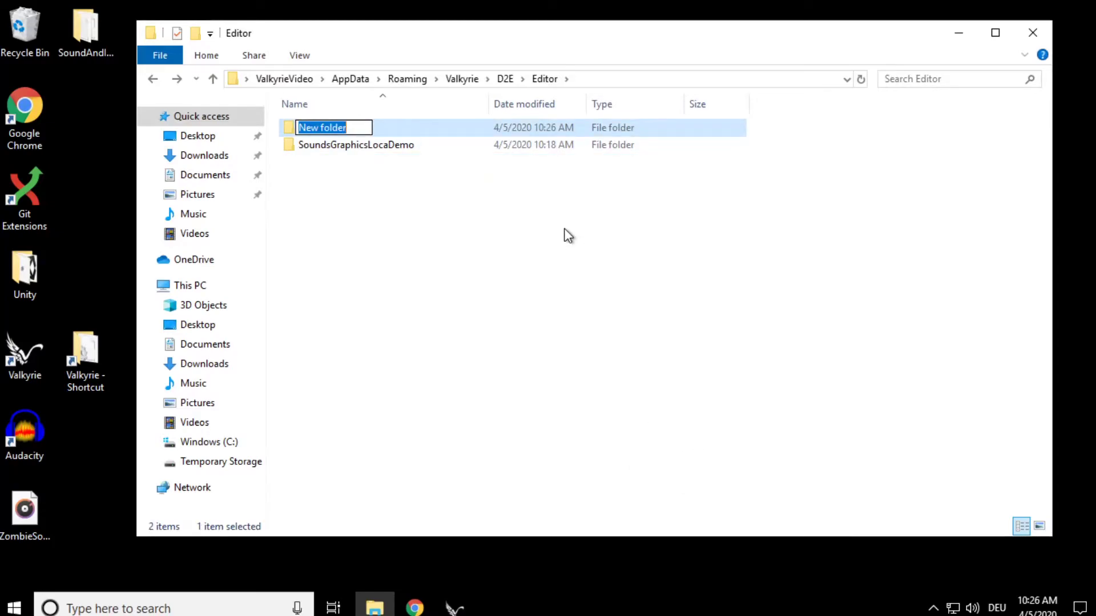
type("SoundCampaignDemo")
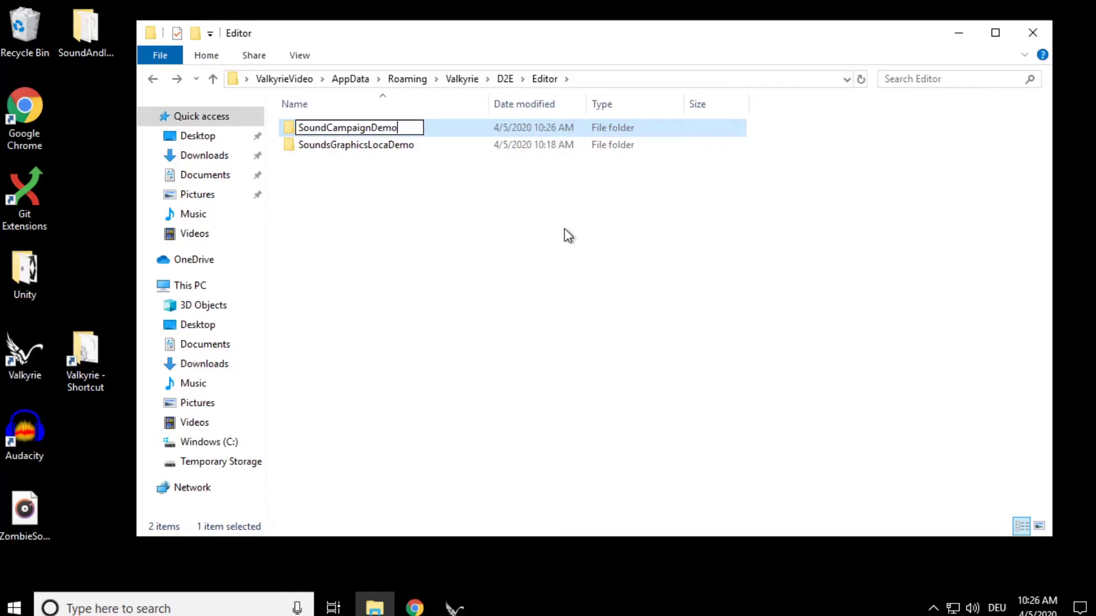
left_click(568, 235)
- Move the SoundsGraphicsLocaDemo quest folder into SoundCampaignDemo
left_click(454, 149)
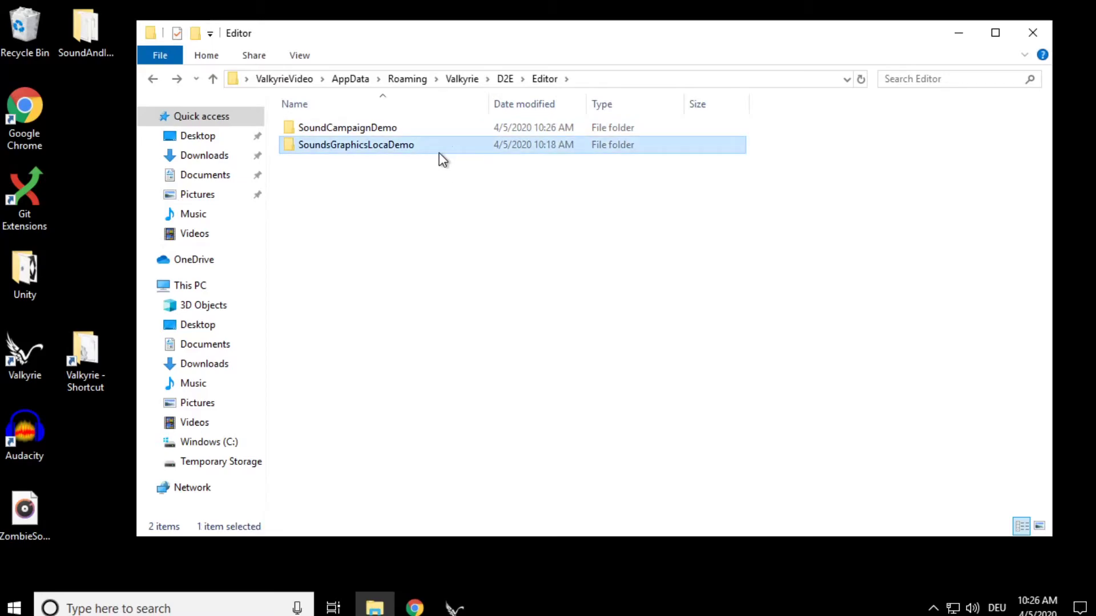
double_click(341, 123)
key("ctrl+v")
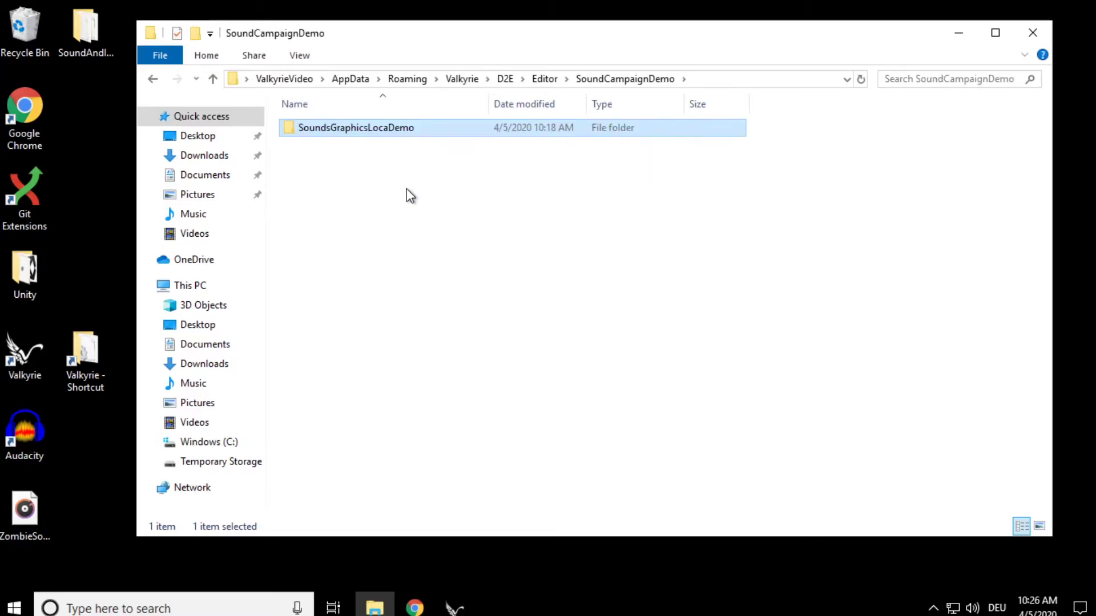
- Move the Images and Sounds folders from SoundsGraphicsLocaDemo up into SoundCampaignDemo
double_click(393, 137)
left_click_drag(374, 132, 400, 149)
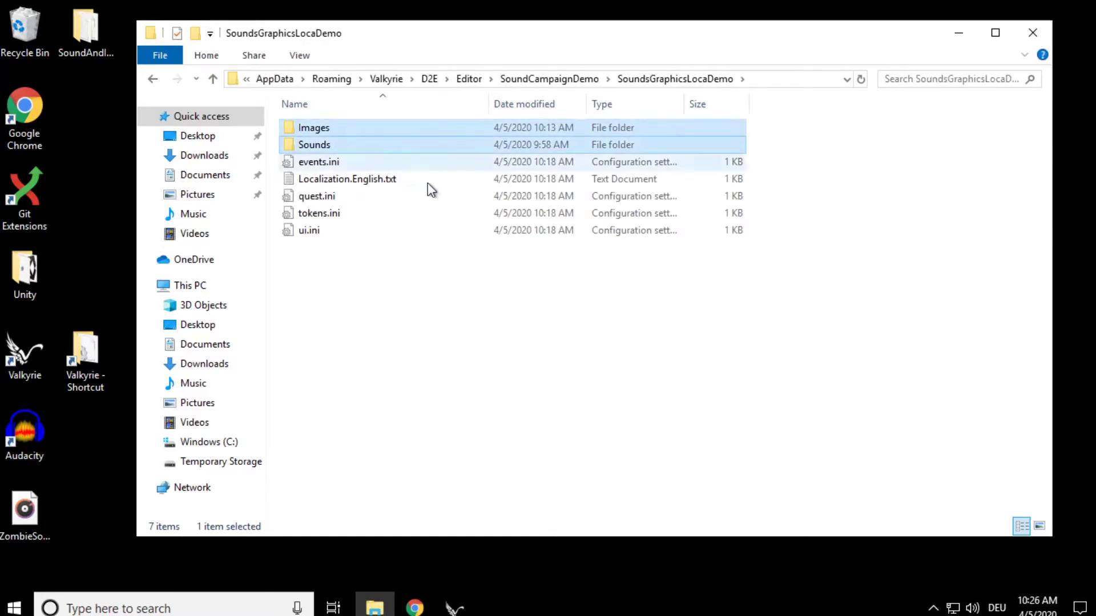
key("ctrl+x")
key("BackSpace")
key("ctrl+v")
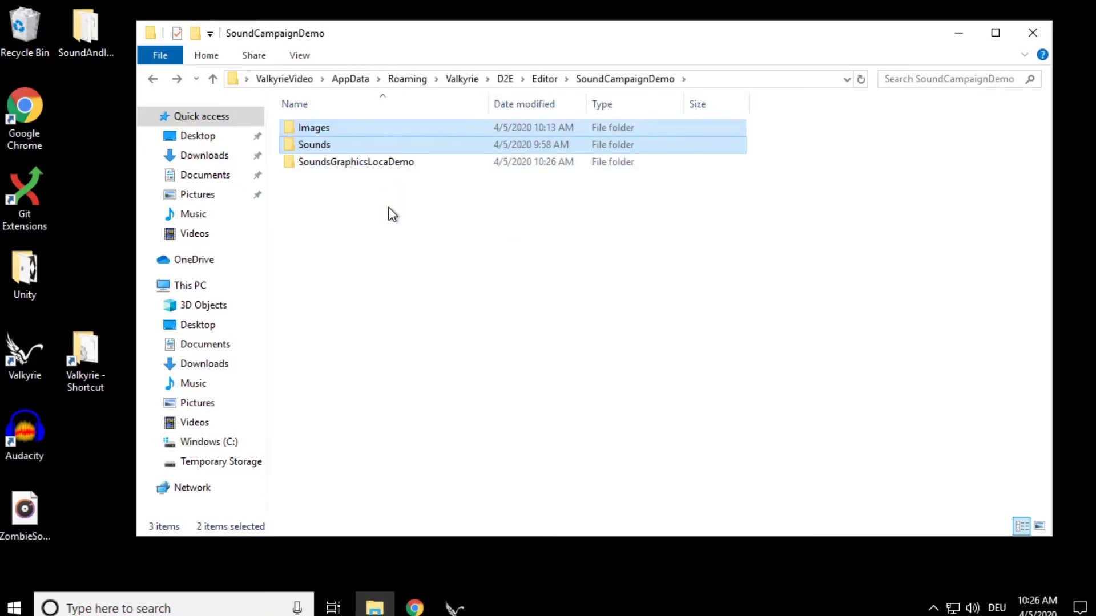
left_click(368, 183)
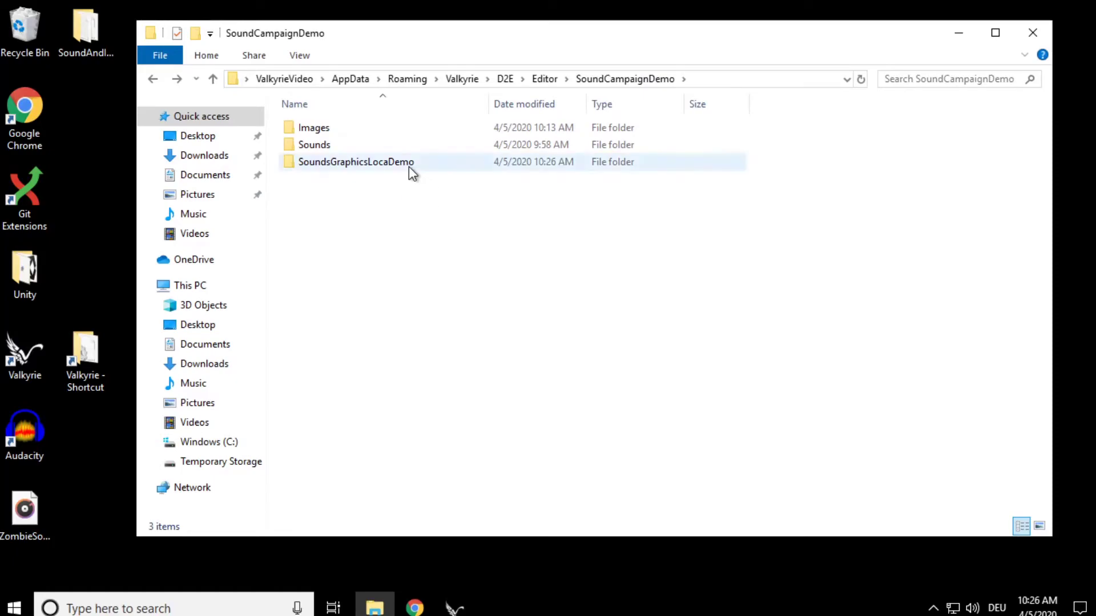
- Open ui.ini in the SoundsGraphicsLocaDemo folder, set the UIMap image path to ../Images/Map.png, and save and close the file
double_click(345, 163)
double_click(345, 197)
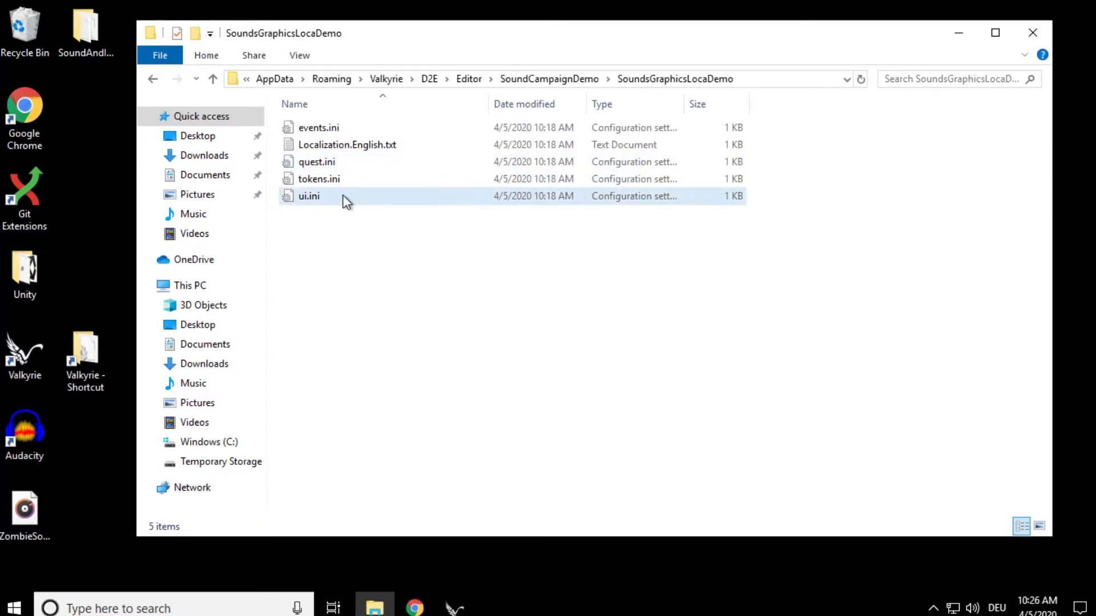
left_click(45, 421)
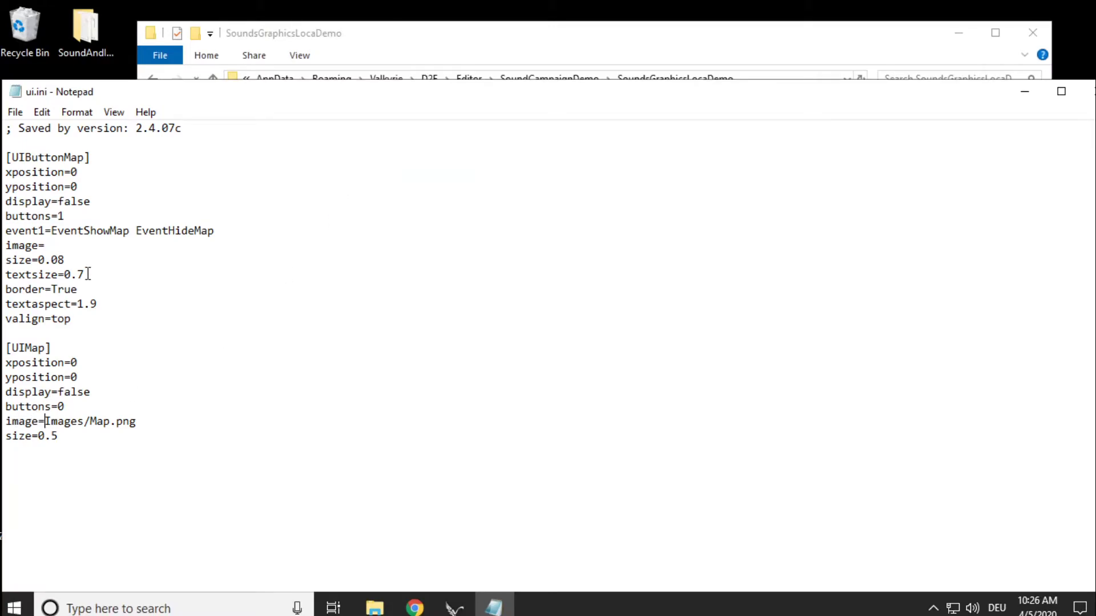
type("../")
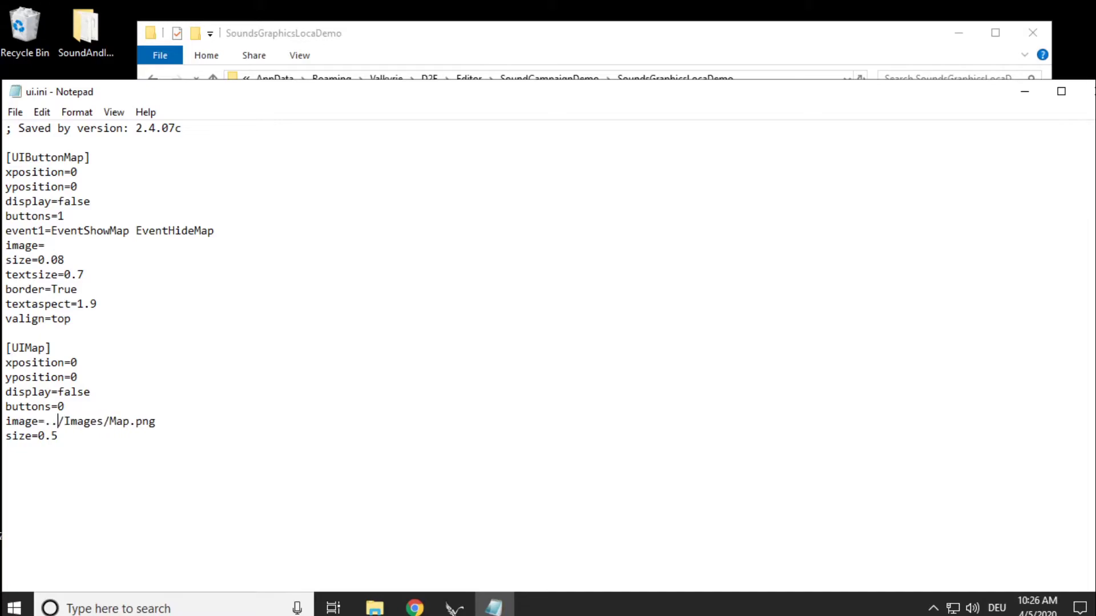
left_click_drag(45, 422, 66, 425)
left_click(59, 436)
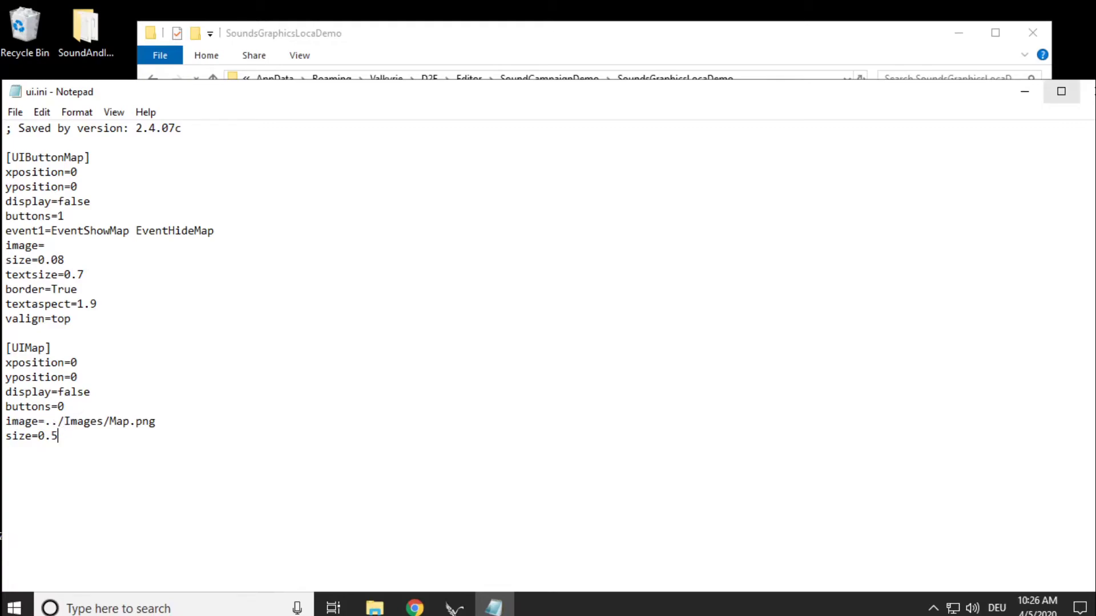
left_click(1088, 91)
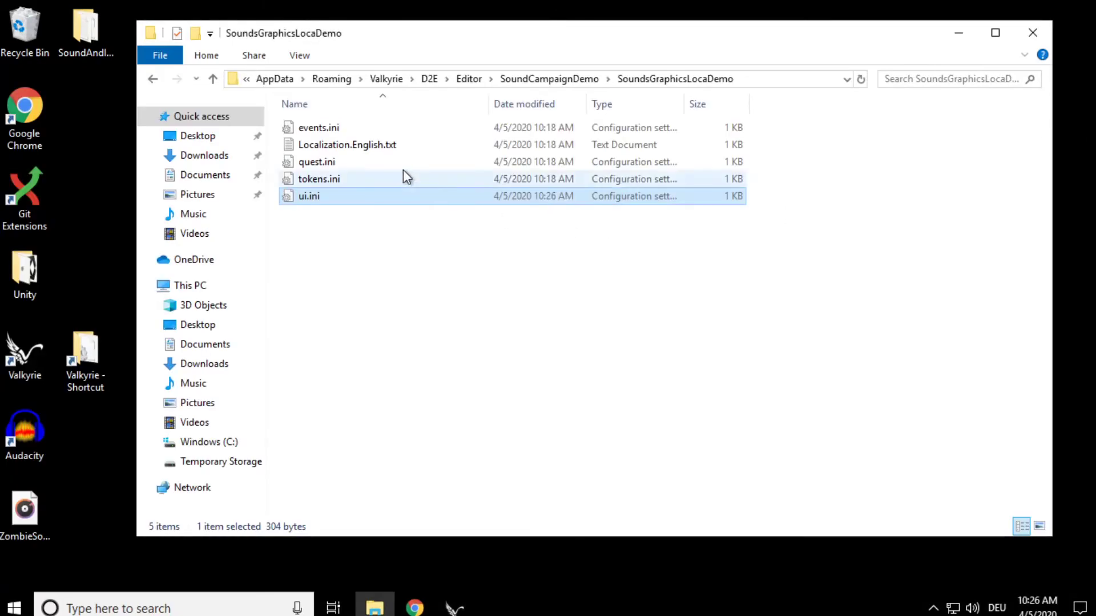
- Set the TokenZombieSound audio path in tokens.ini to ../Sounds/ZombieSound.ogg, and save and close the file
double_click(313, 179)
left_click(45, 231)
type("/ZombieSound.ogg")
key("Left")
type("..")
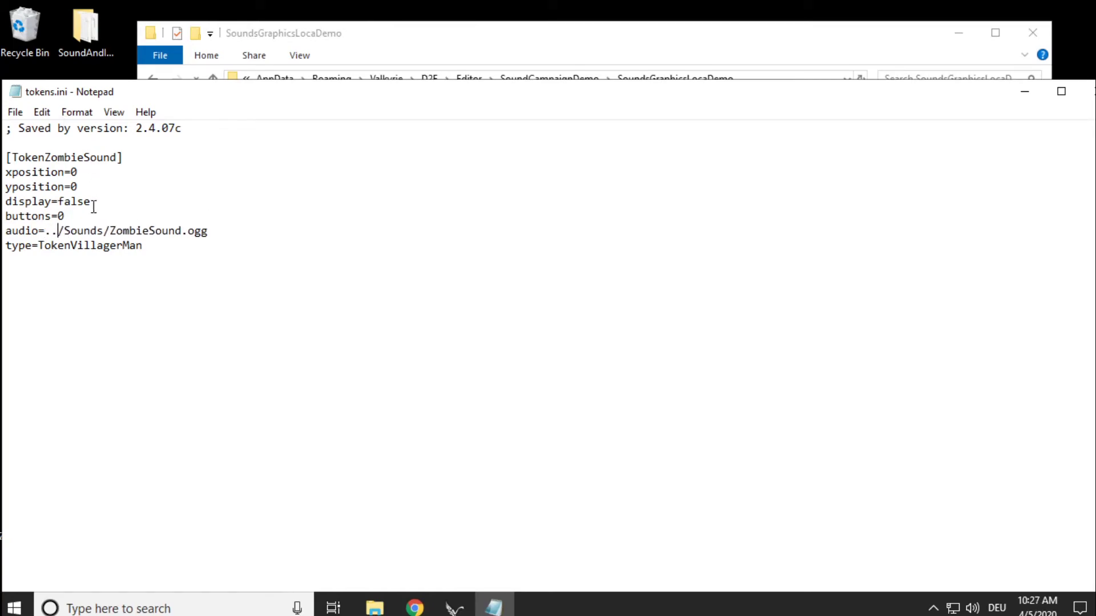
left_click(1088, 91)
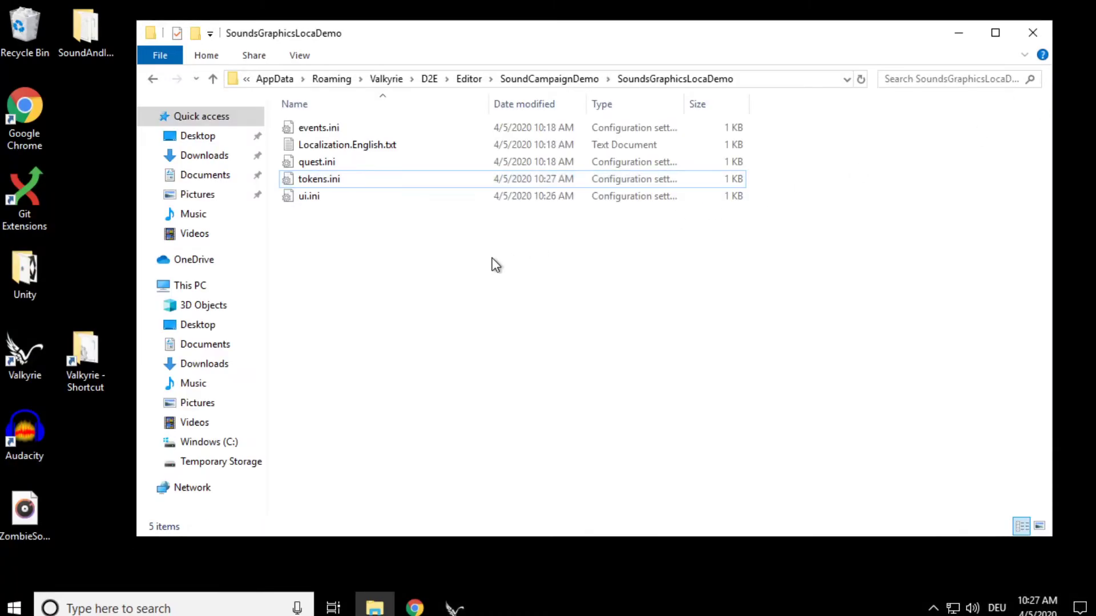
- Switch to Valkyrie, return to the main menu, and reopen the sound, graphics and localisation demo in the quest editor
left_click(454, 608)
left_click(1030, 606)
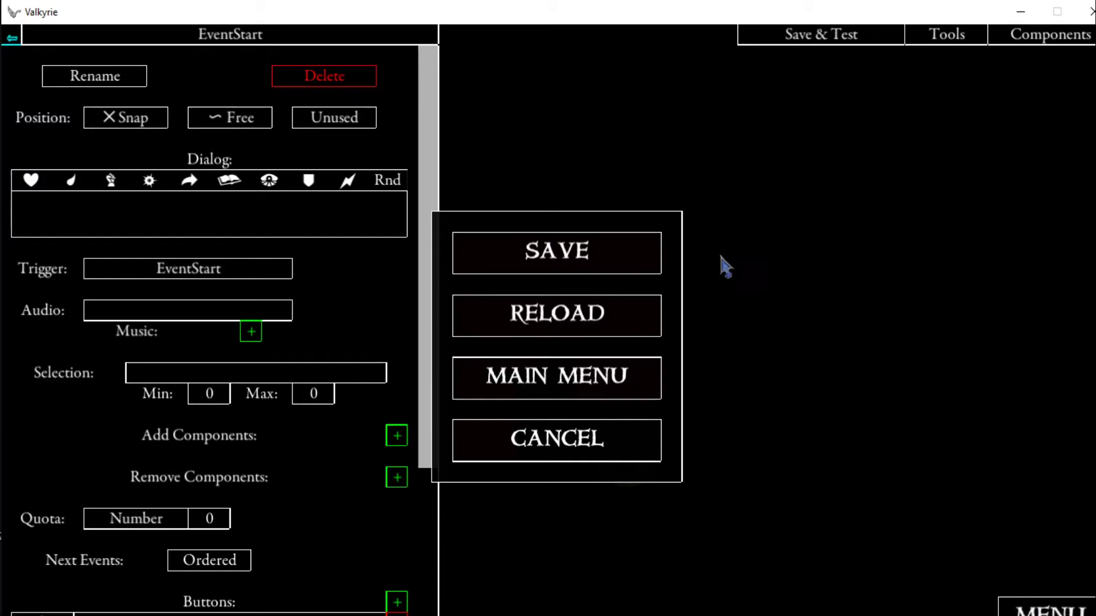
left_click(590, 389)
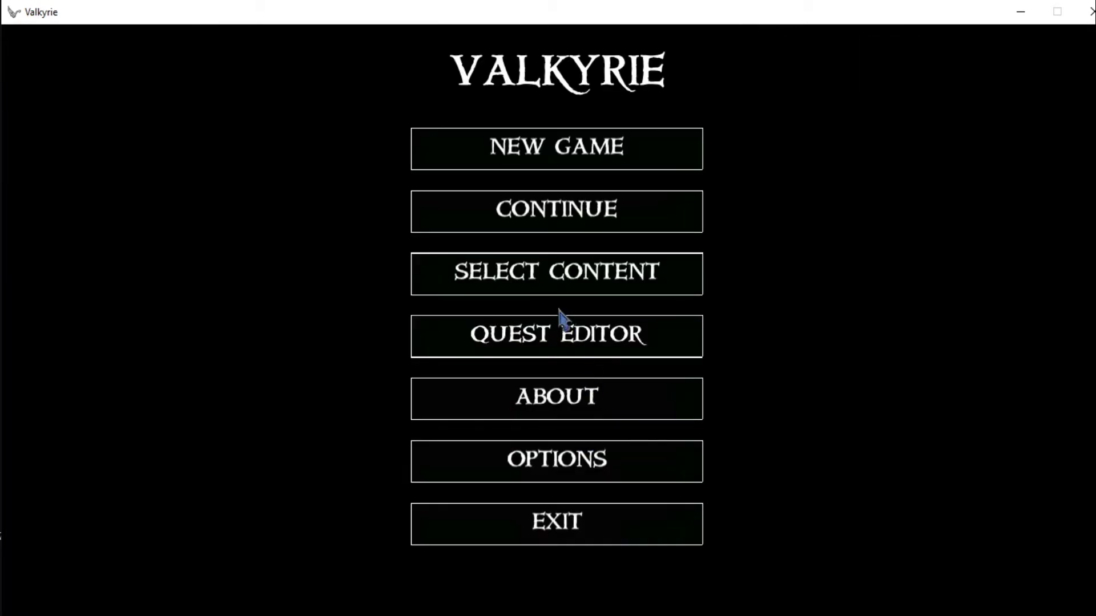
left_click(543, 342)
left_click(524, 141)
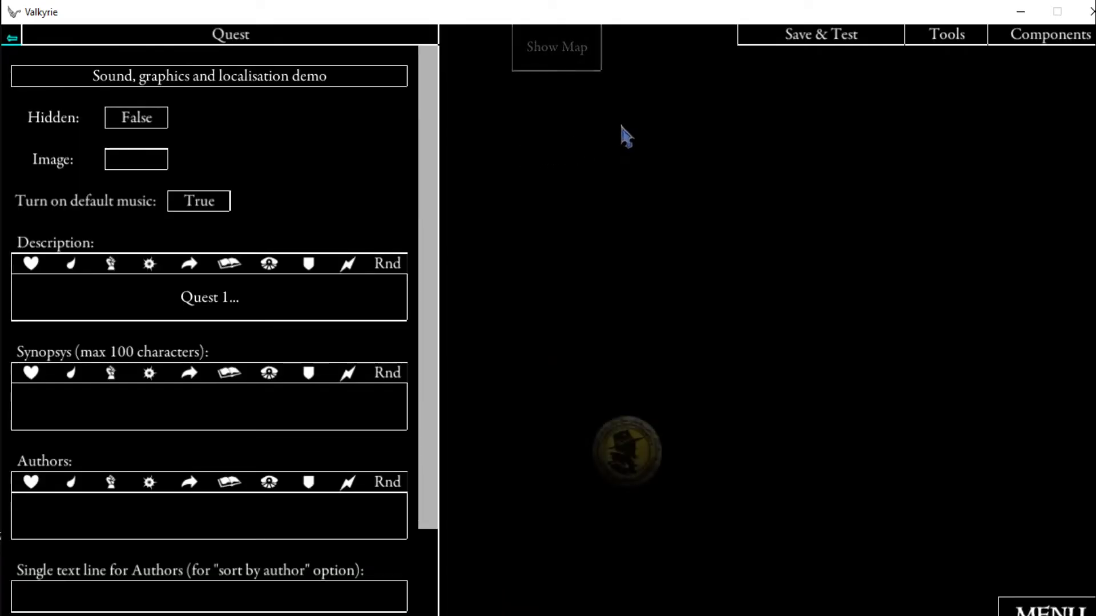
- Save and test the quest, choosing the classes Thief, Wildlander, Disciple and Spiritspeaker for the four heroes
left_click(802, 40)
left_click(280, 268)
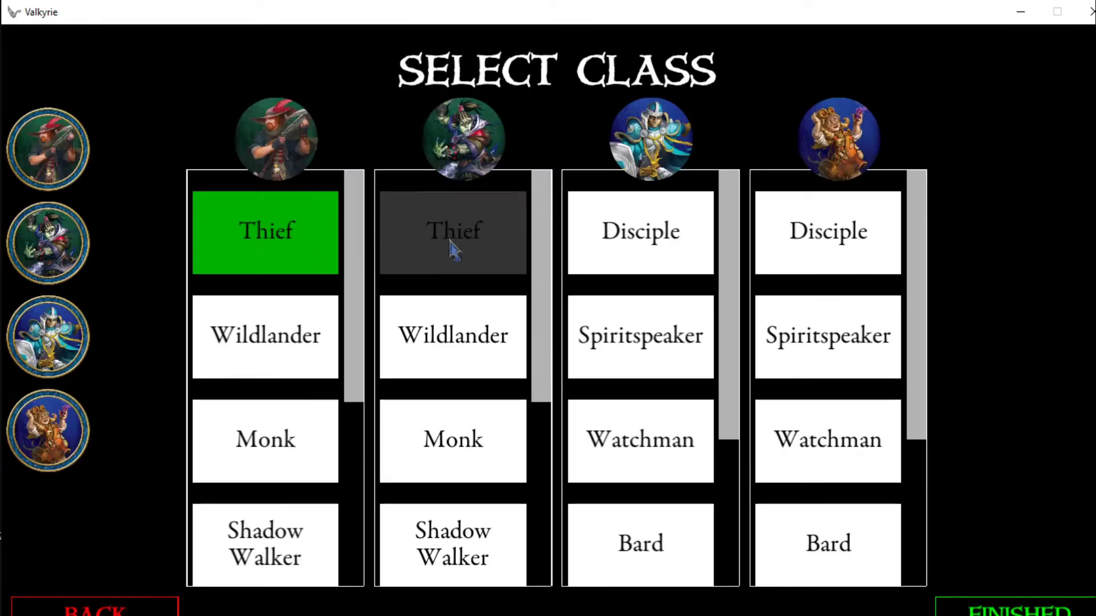
left_click(470, 343)
left_click(662, 257)
left_click(838, 364)
left_click(973, 606)
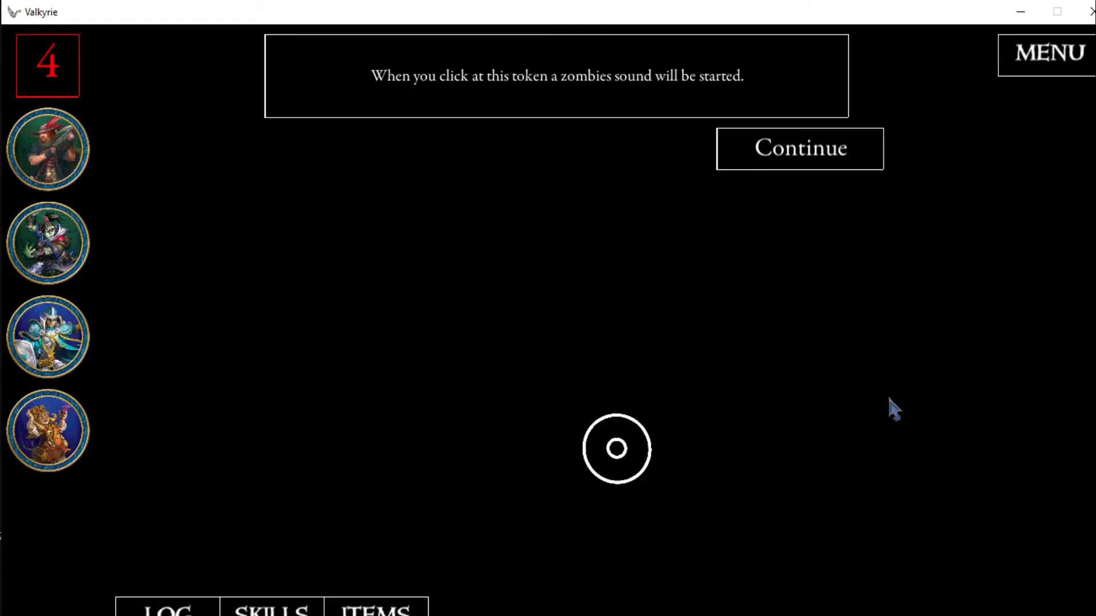
- Dismiss the token message, show and hide the custom map, and return to the quest editor
left_click(778, 151)
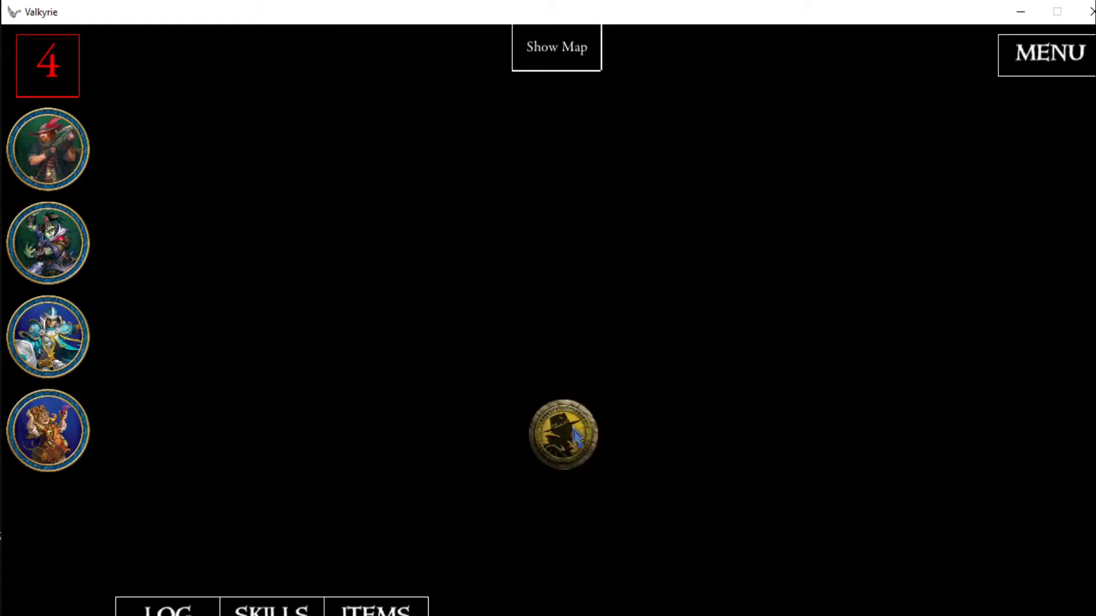
left_click(545, 54)
left_click(548, 57)
left_click(1076, 57)
left_click(511, 323)
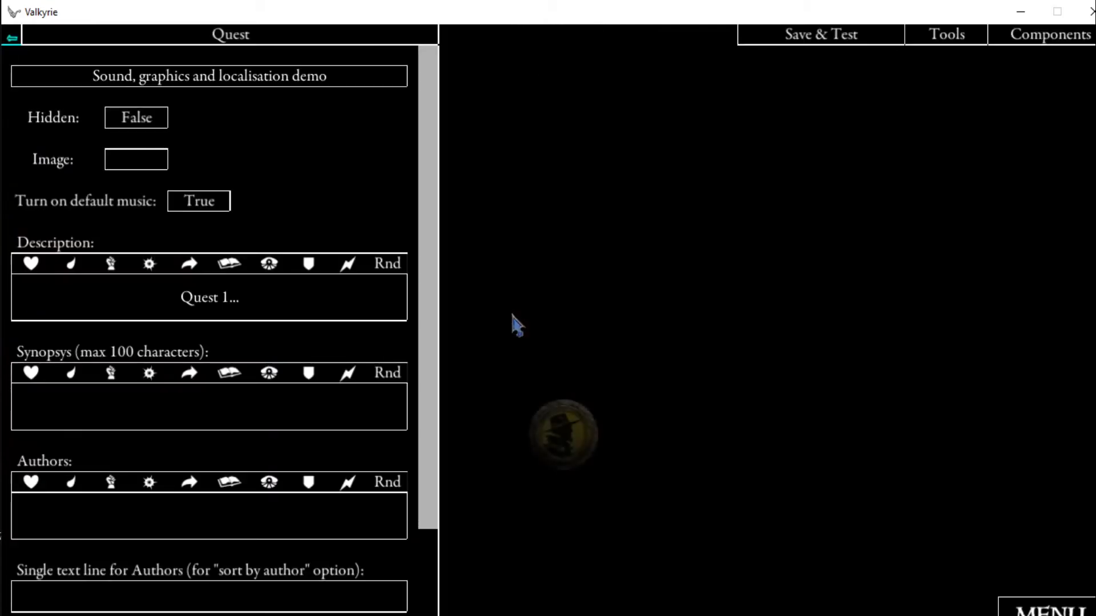
- Open the UIMap component, inspect the images offered for it without changing the selection, and return to File Explorer
left_click(1045, 53)
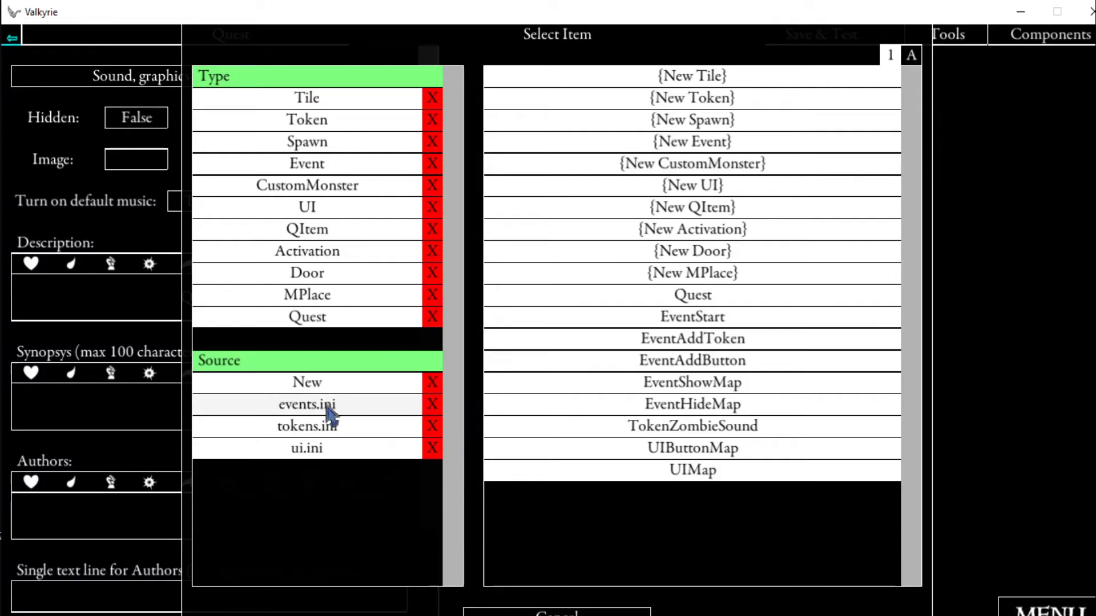
left_click(314, 450)
left_click(638, 104)
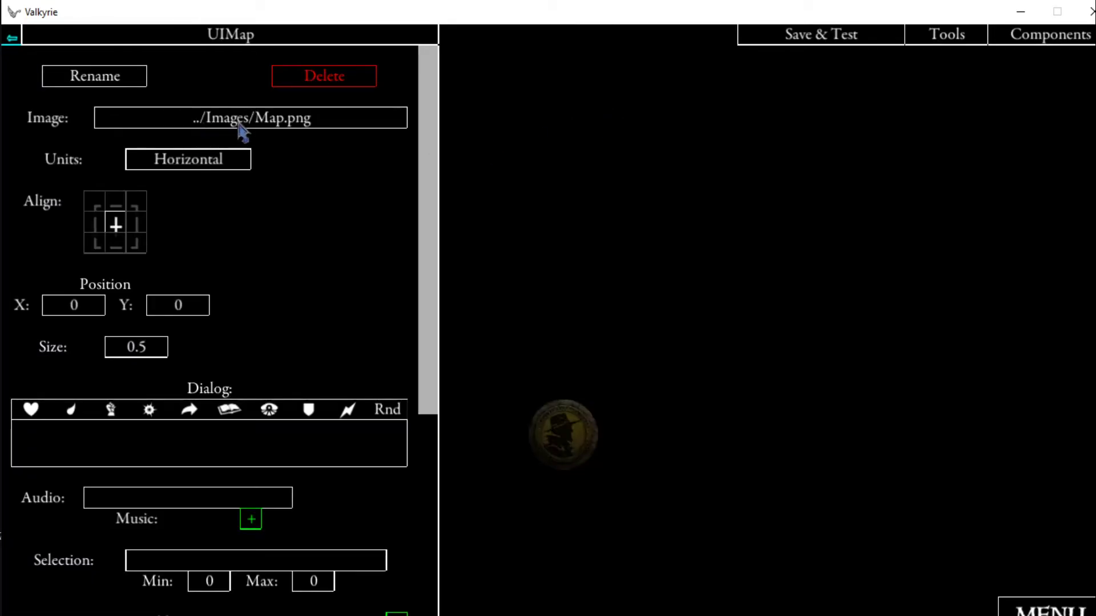
left_click(203, 122)
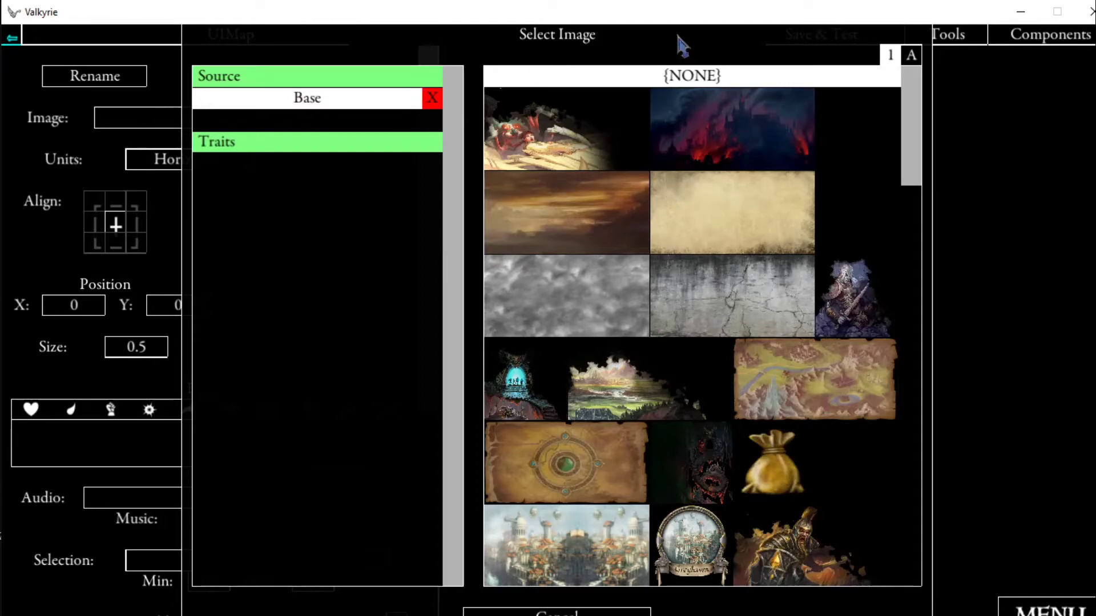
left_click(574, 606)
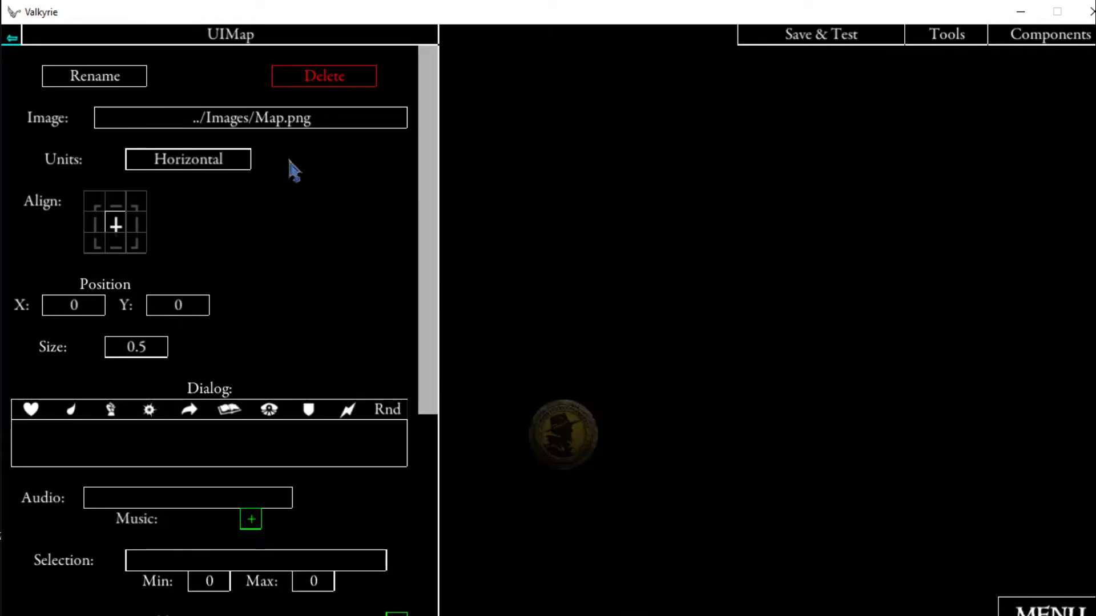
left_click(1020, 11)
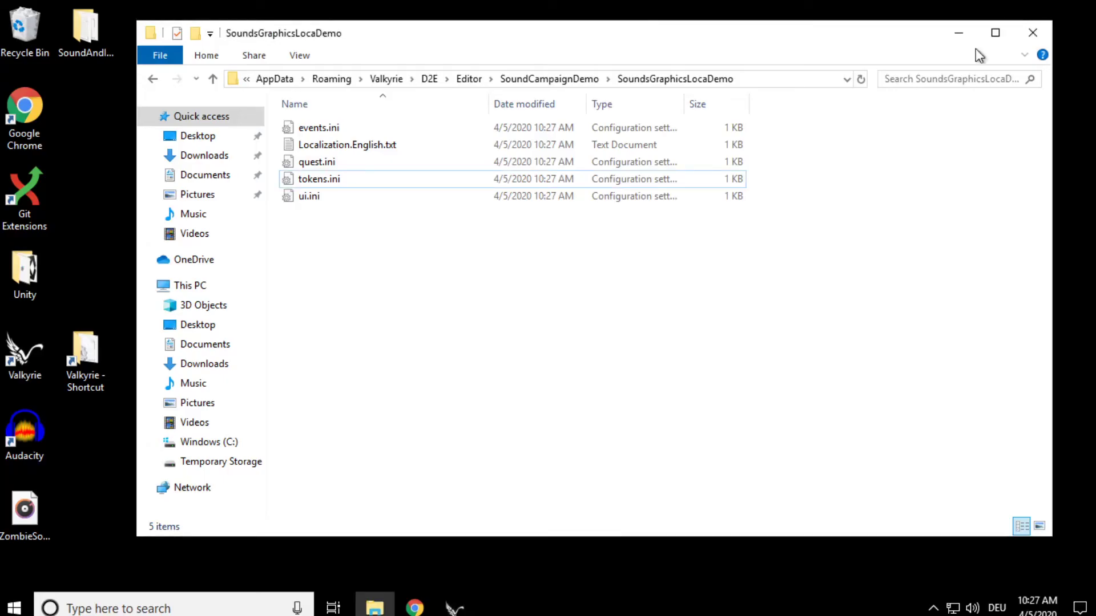
- Open Localization.English.txt to review the quest's text entries, and close it
left_click(338, 201)
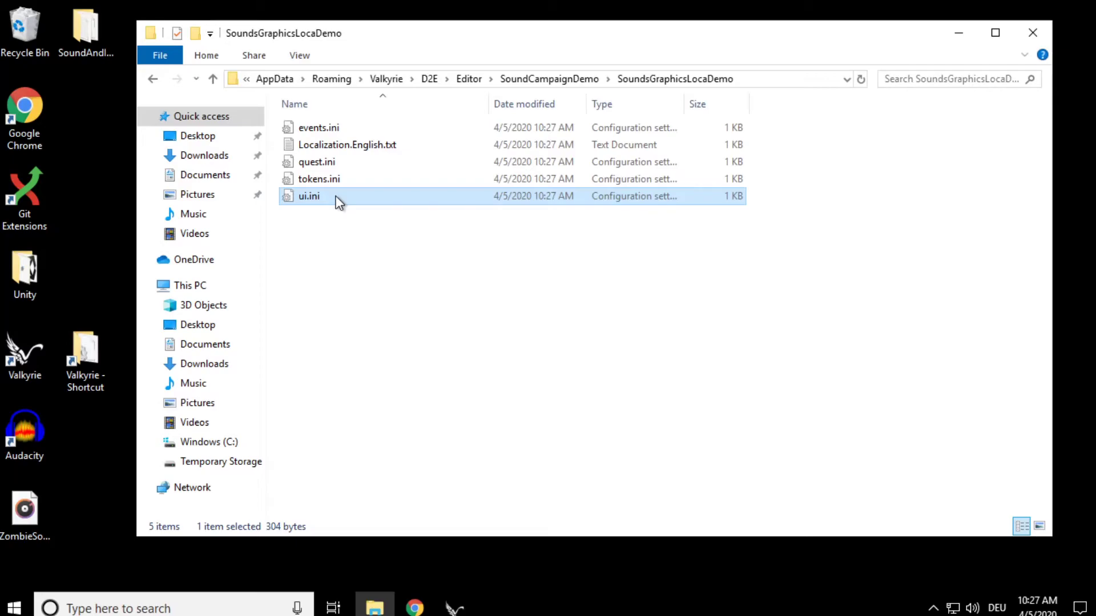
double_click(408, 146)
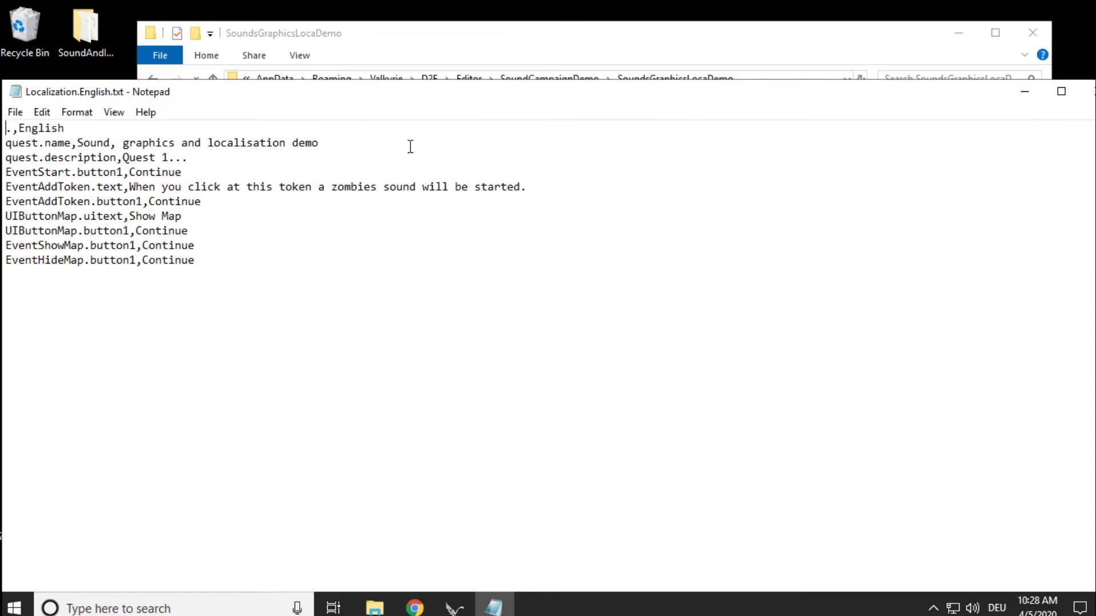
left_click(1088, 91)
- Duplicate Localization.English.txt within the SoundsGraphicsLocaDemo folder
left_click(394, 227)
left_click(399, 147)
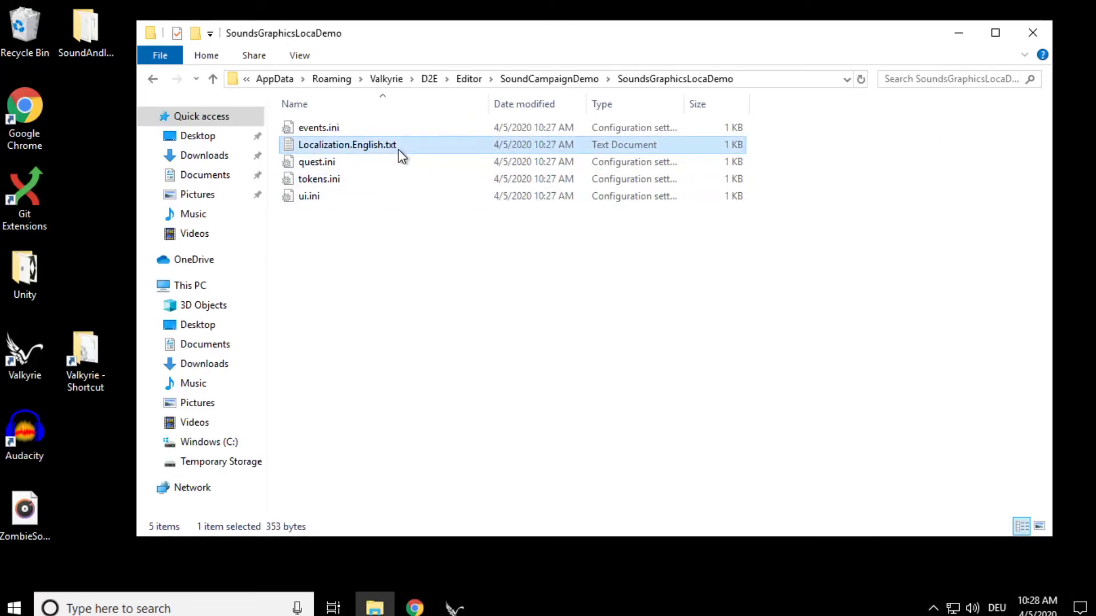
left_click(381, 250)
key("ctrl+v")
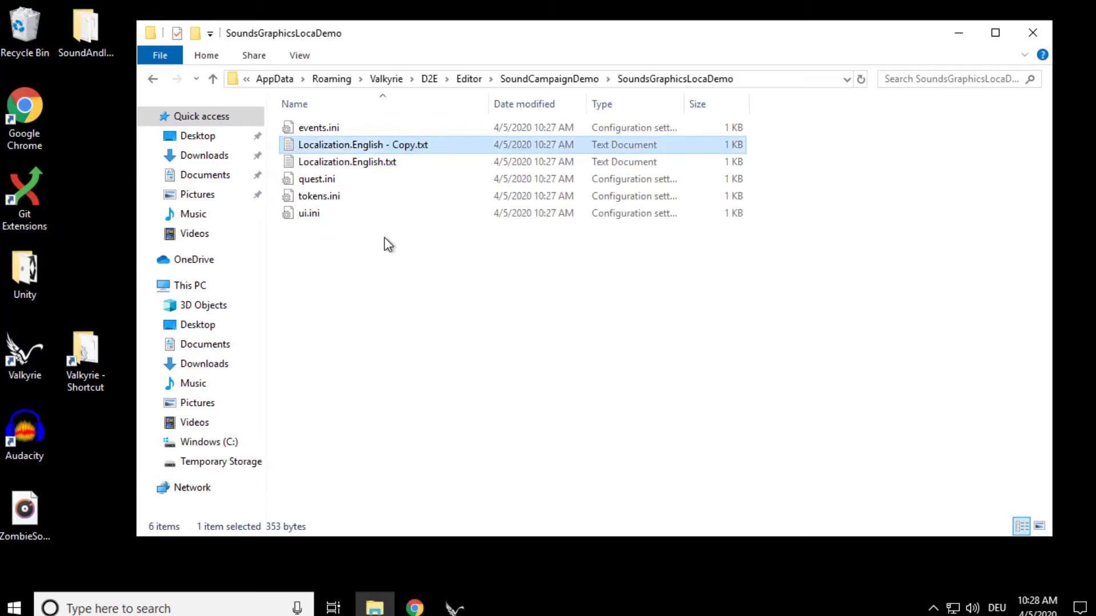
- Rename the copied localization file as Localization.German.txt
left_click(358, 147)
left_click(355, 147)
key("shift+Right")
key("shift+Right")
key("shift+Right")
key("shift+Right")
key("shift+Right")
key("shift+Right")
key("shift+Right")
key("shift+Right")
key("shift+Right")
key("shift+Right")
key("shift+Right")
key("shift+Right")
key("shift+Right")
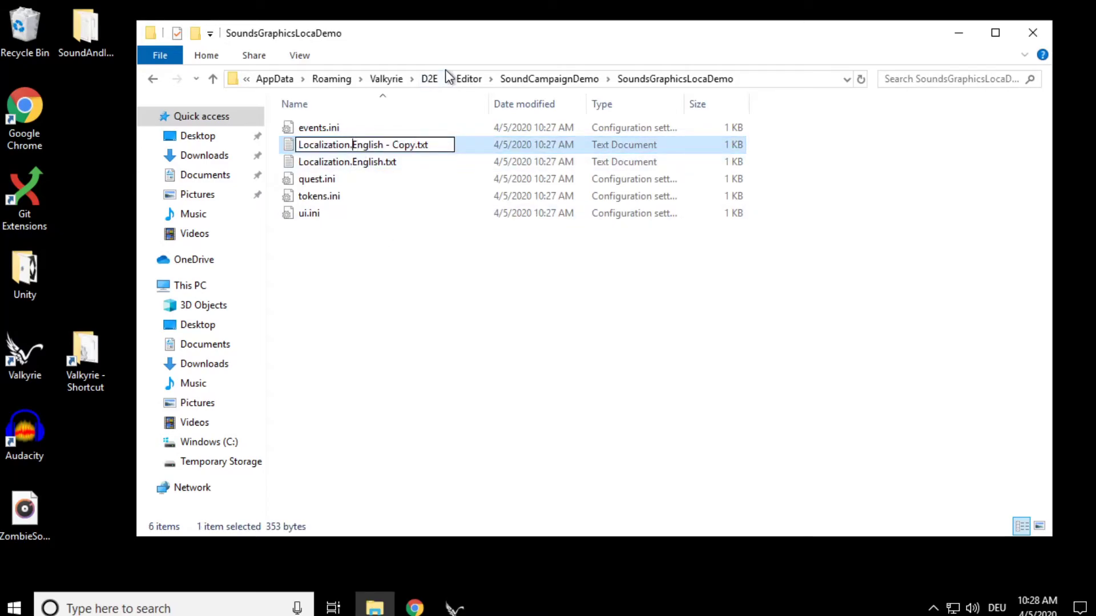
key("shift+Right")
type("German")
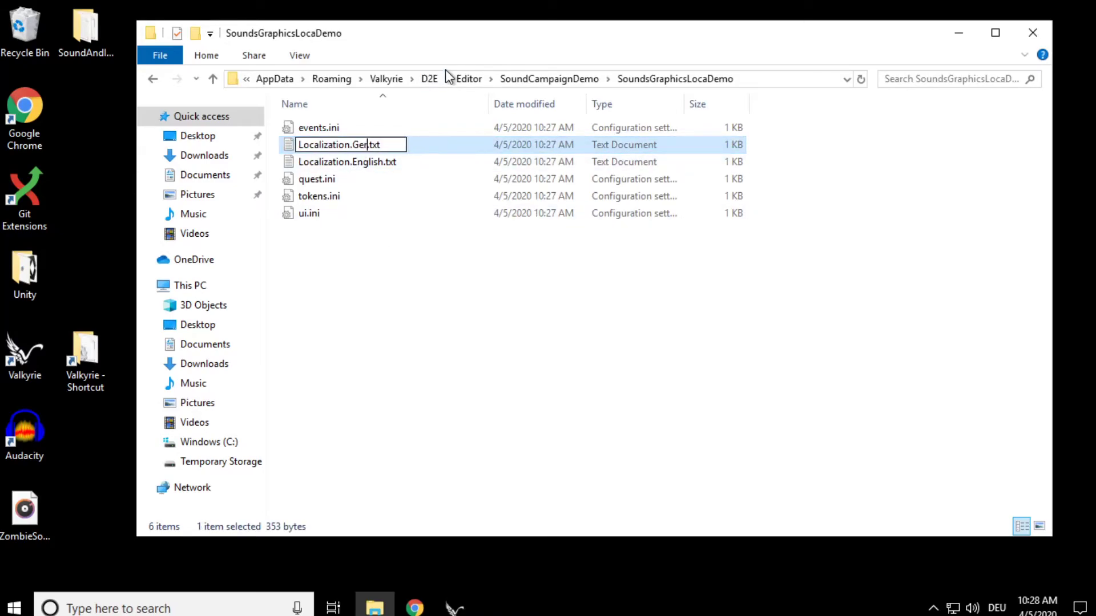
key("Return")
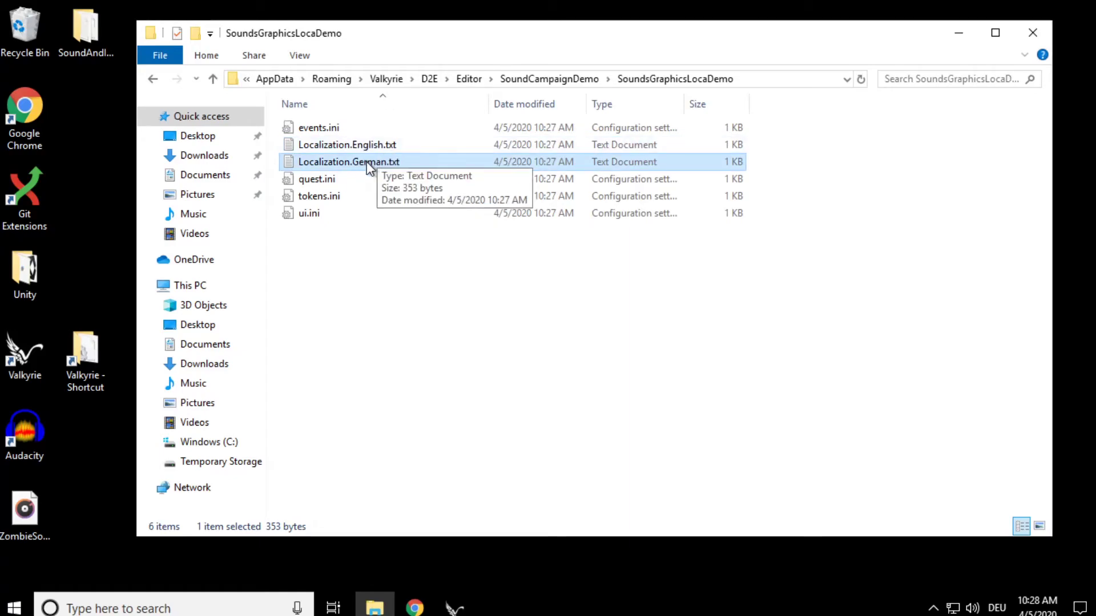
- Add a Localization.German.txt line below Localization.English.txt in the QuestText section of quest.ini, and save and close the file
double_click(340, 180)
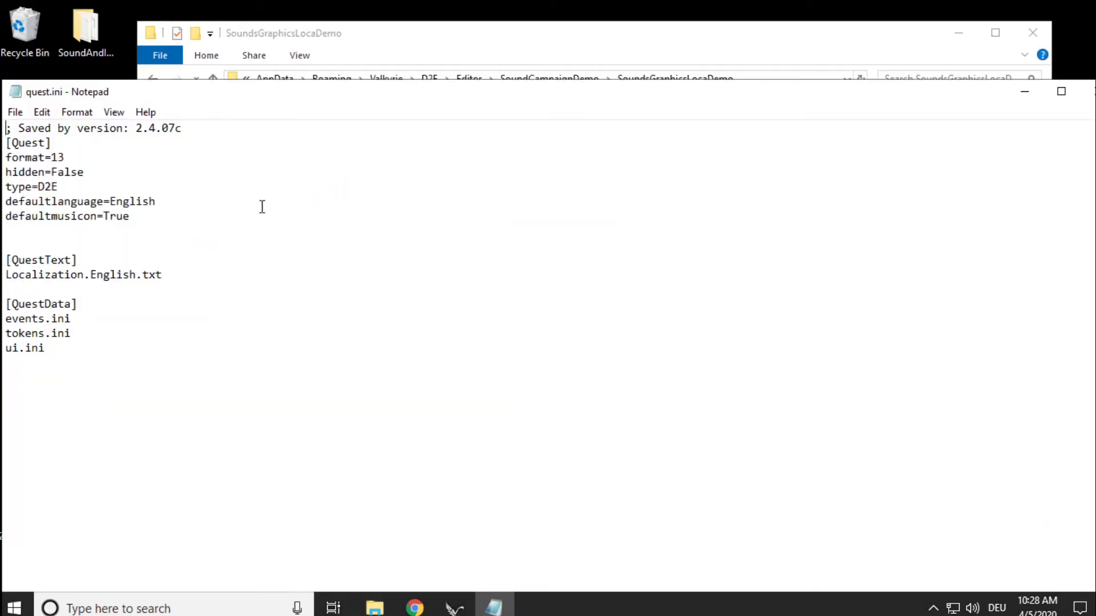
left_click(185, 275)
key("shift+Home")
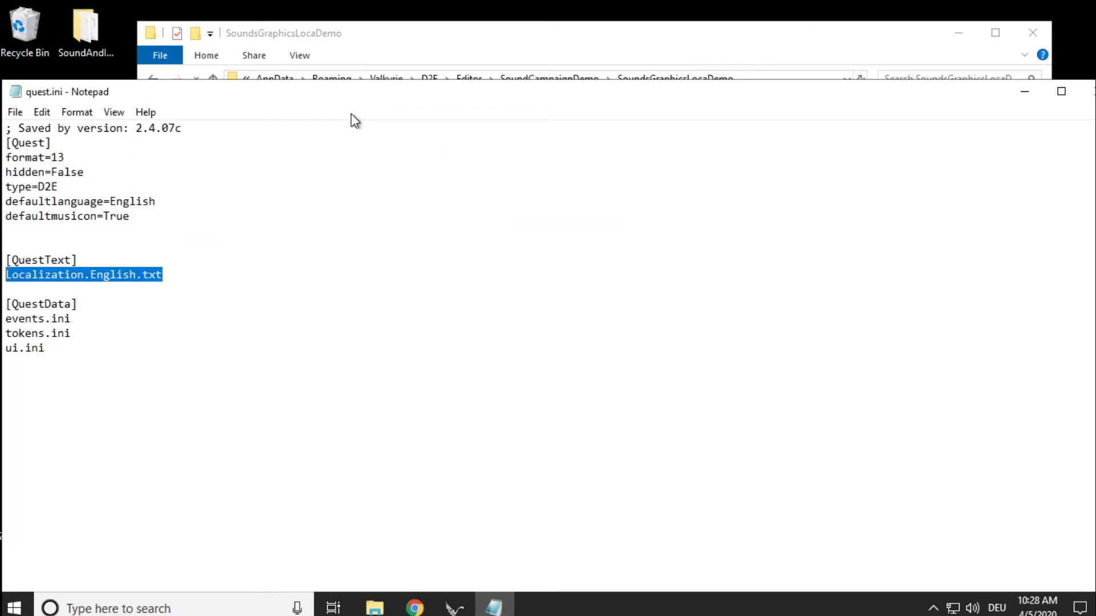
key("ctrl+c")
key("End")
key("Return")
key("ctrl+v")
key("BackSpace")
key("BackSpace")
key("BackSpace")
key("BackSpace")
key("BackSpace")
key("BackSpace")
key("BackSpace")
type("German")
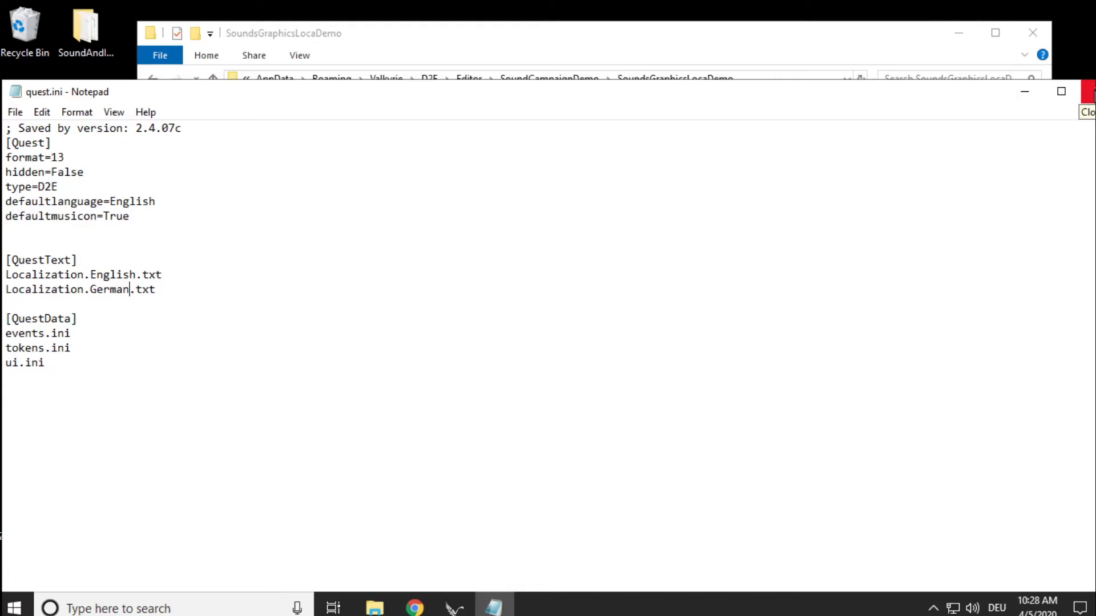
left_click(1090, 93)
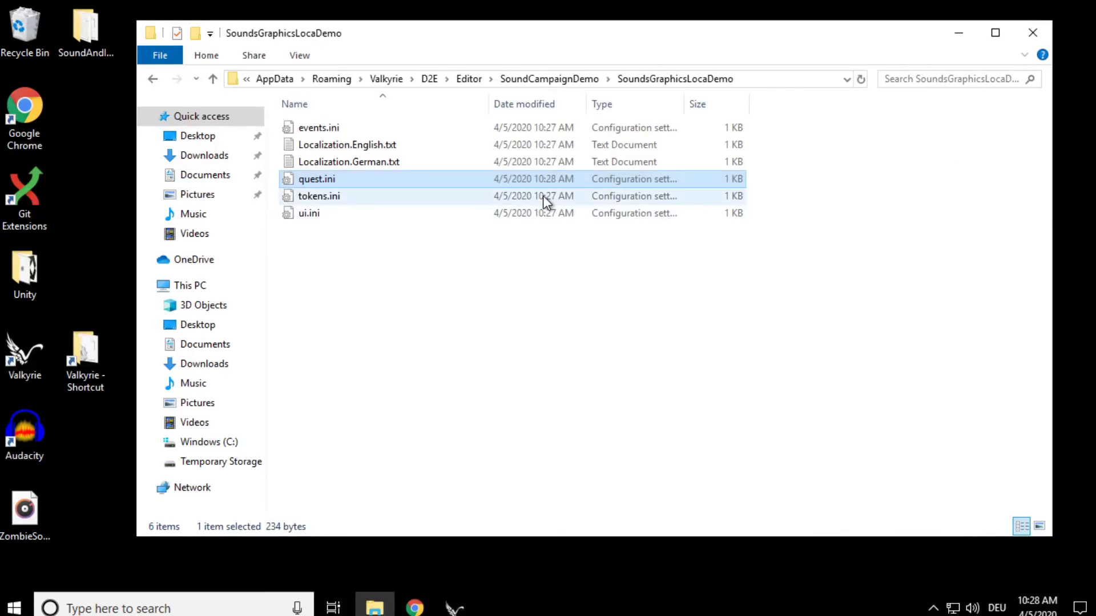
- Try removing the EventAddToken.text line from Localization.German.txt, undo the deletion, and minimize the file's window
double_click(358, 163)
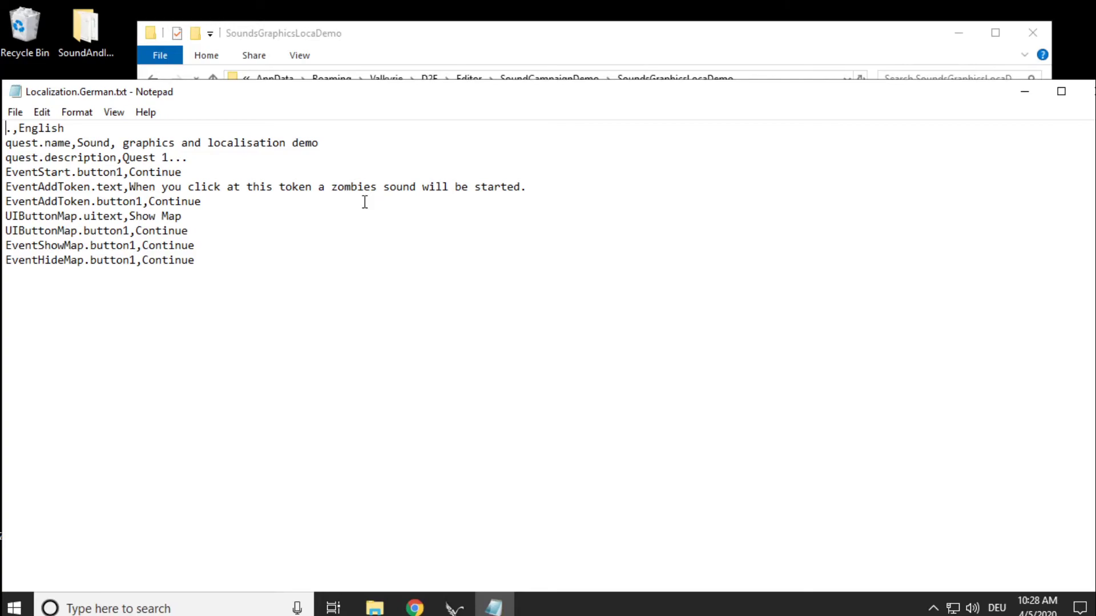
left_click(562, 186)
key("shift+Home")
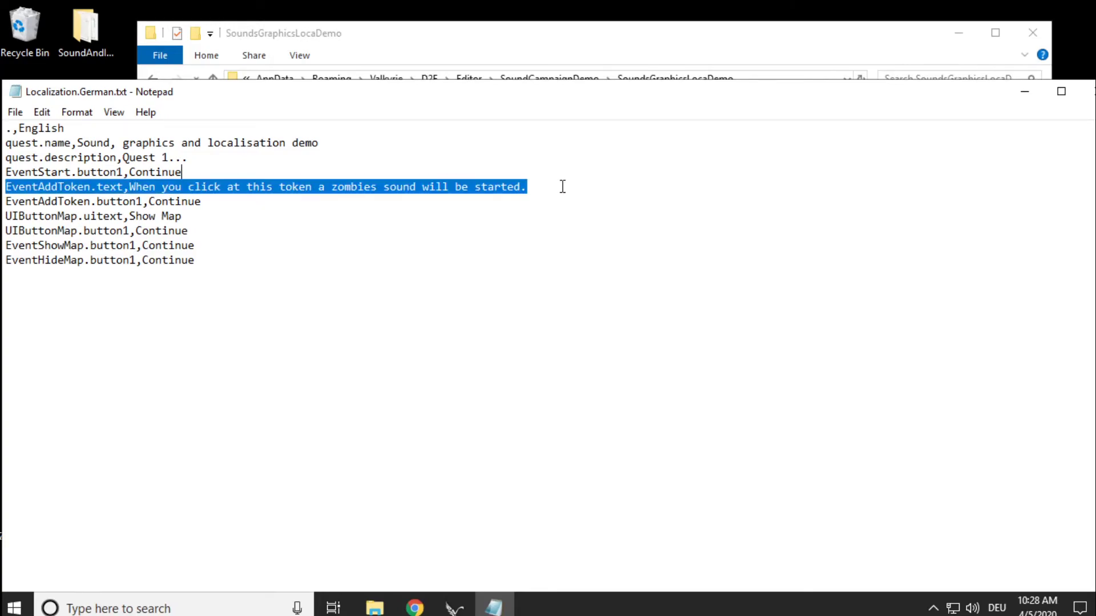
key("BackSpace")
key("BackSpace")
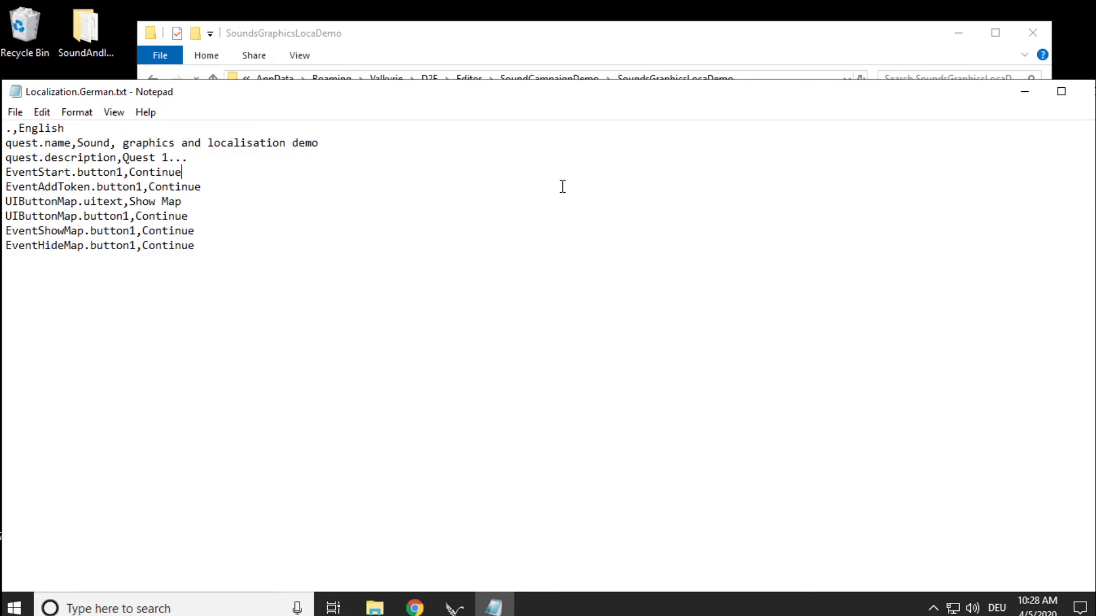
key("ctrl+z")
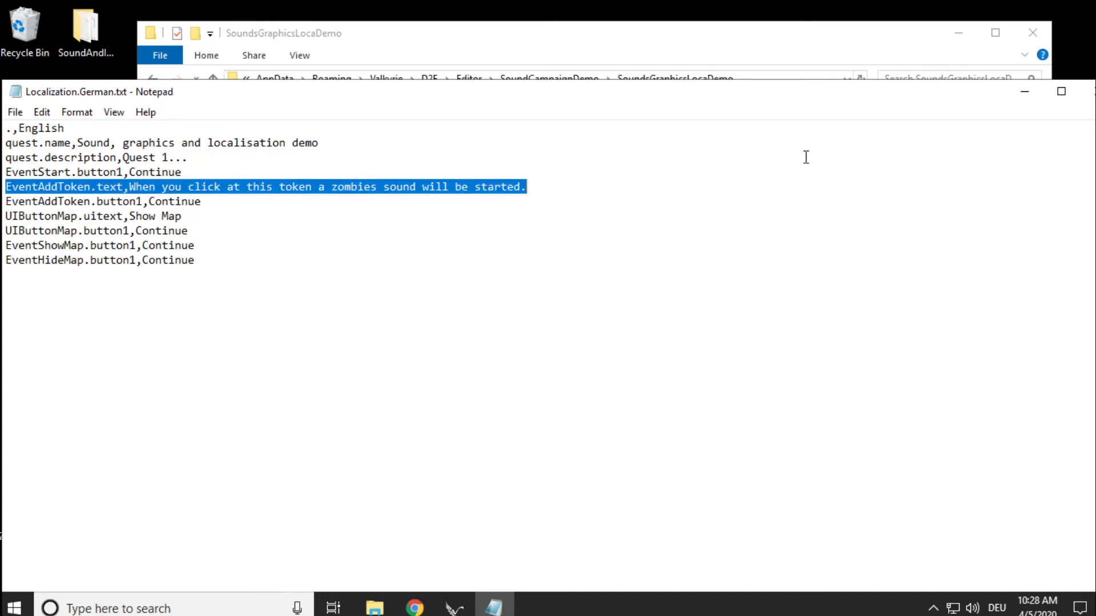
left_click(1026, 94)
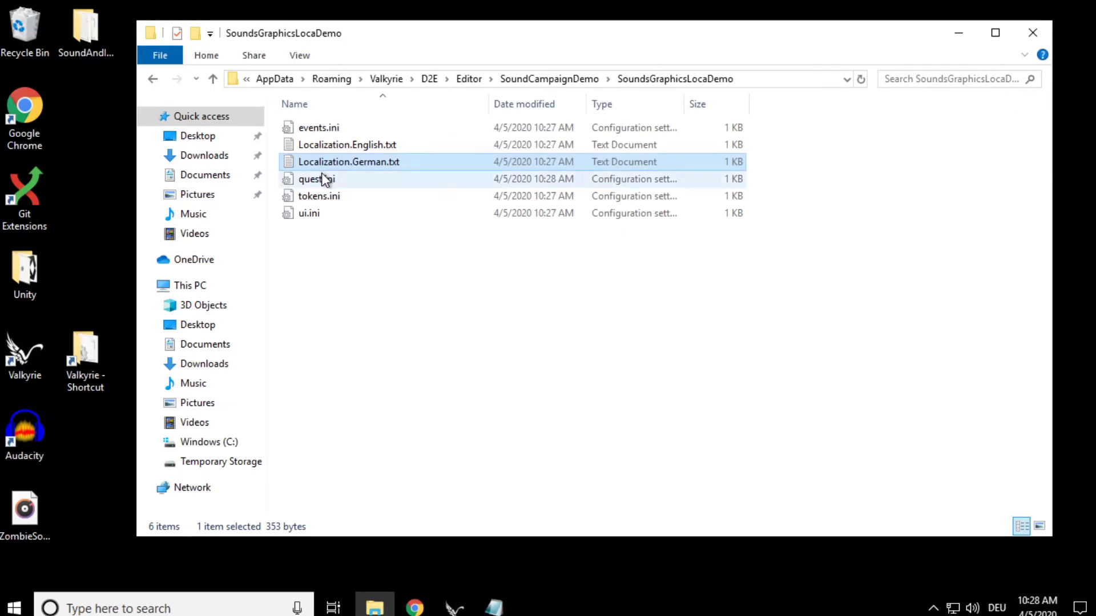
- Open quest.ini, examine its defaultlanguage line, and close the file
double_click(362, 180)
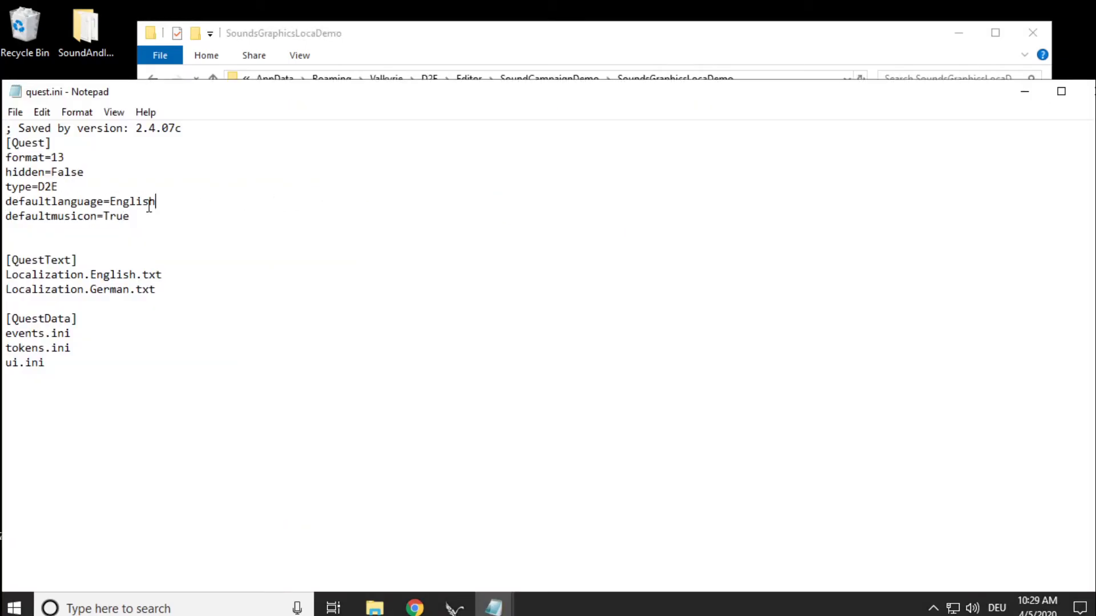
left_click_drag(157, 203, 3, 203)
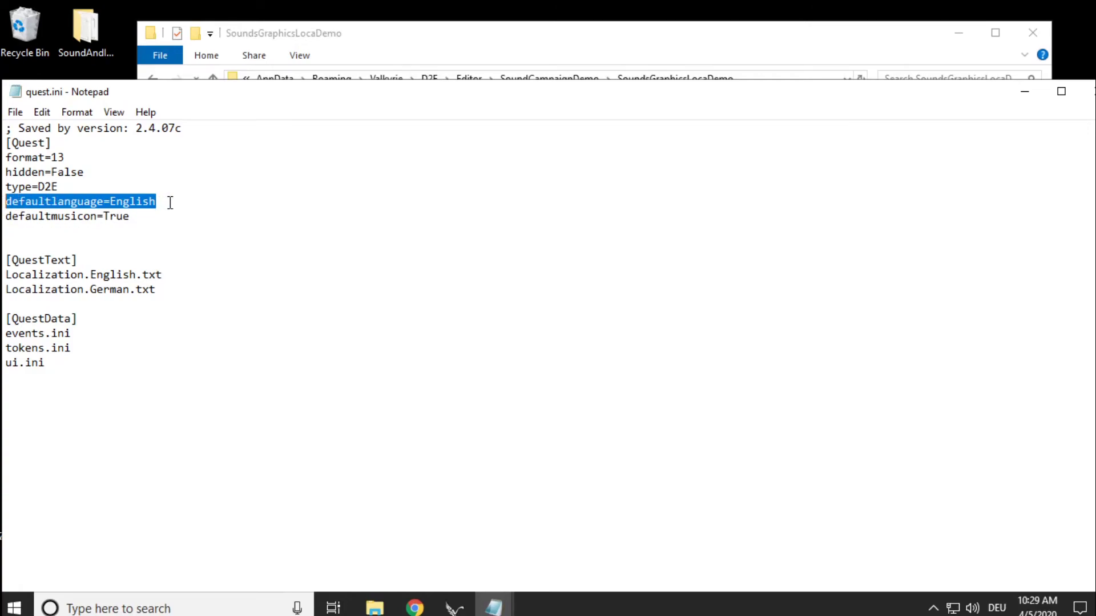
left_click(1088, 91)
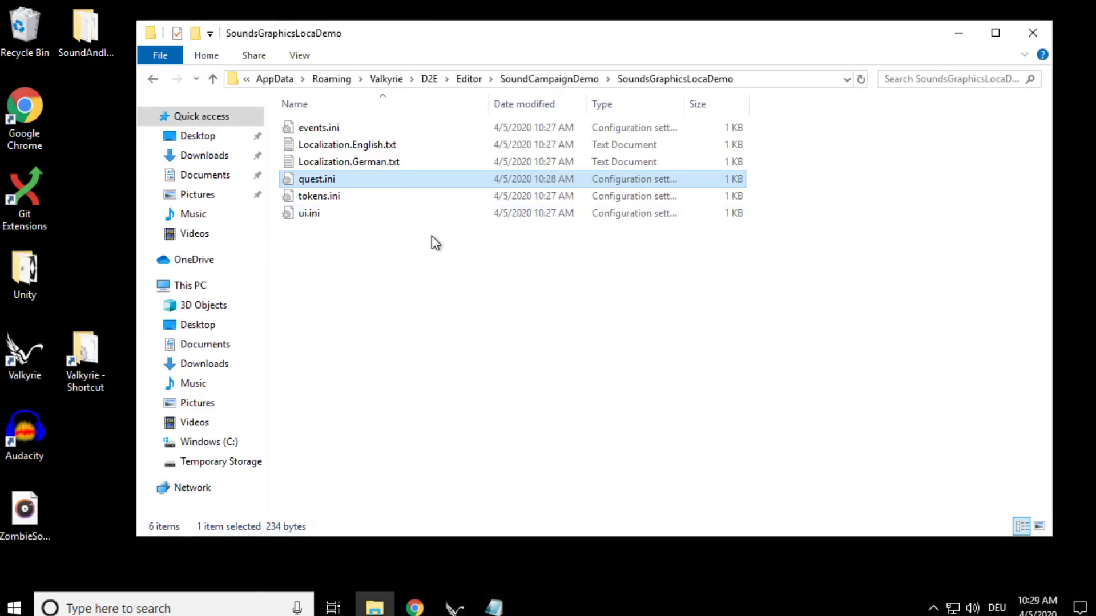
- Open Localization.German.txt and replace the quest.name text with "Sounds und Grafiken demo"
double_click(368, 162)
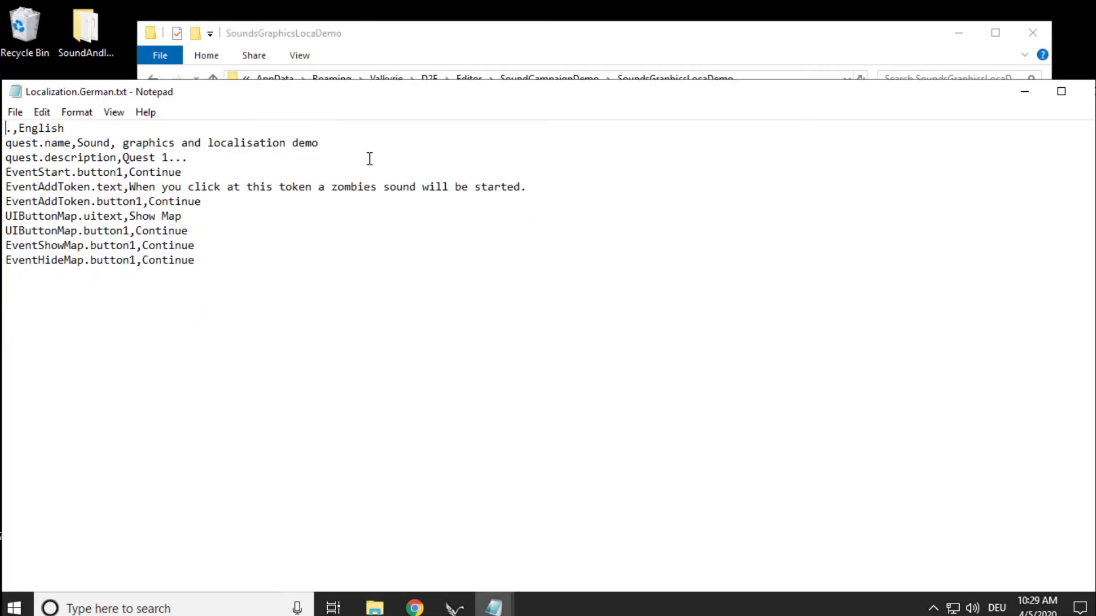
left_click(84, 143)
key("shift+End")
type("S")
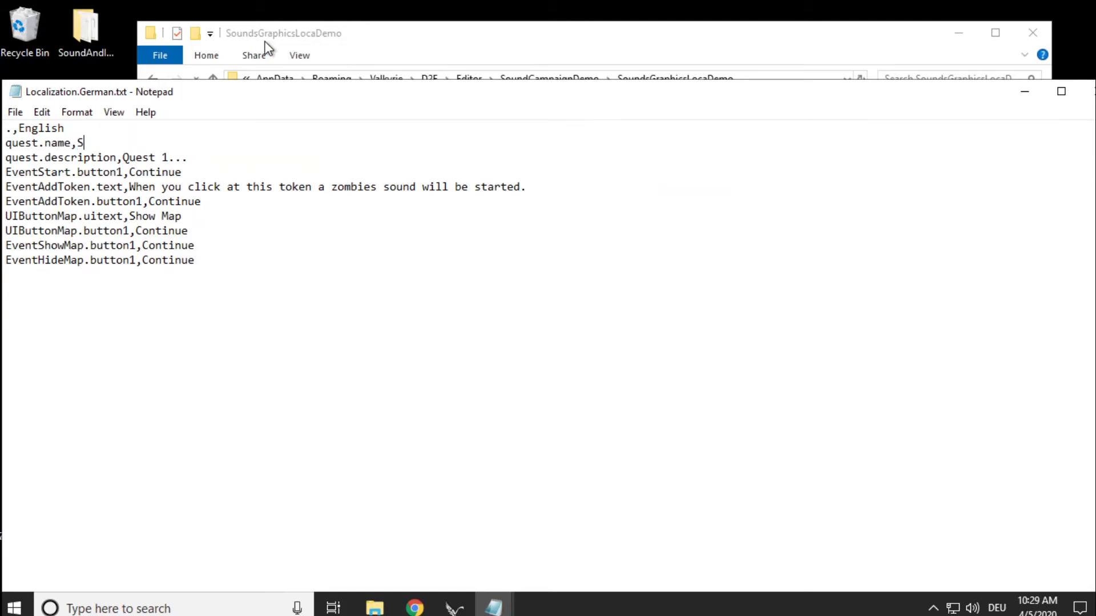
type("ounds und Grafiken demo")
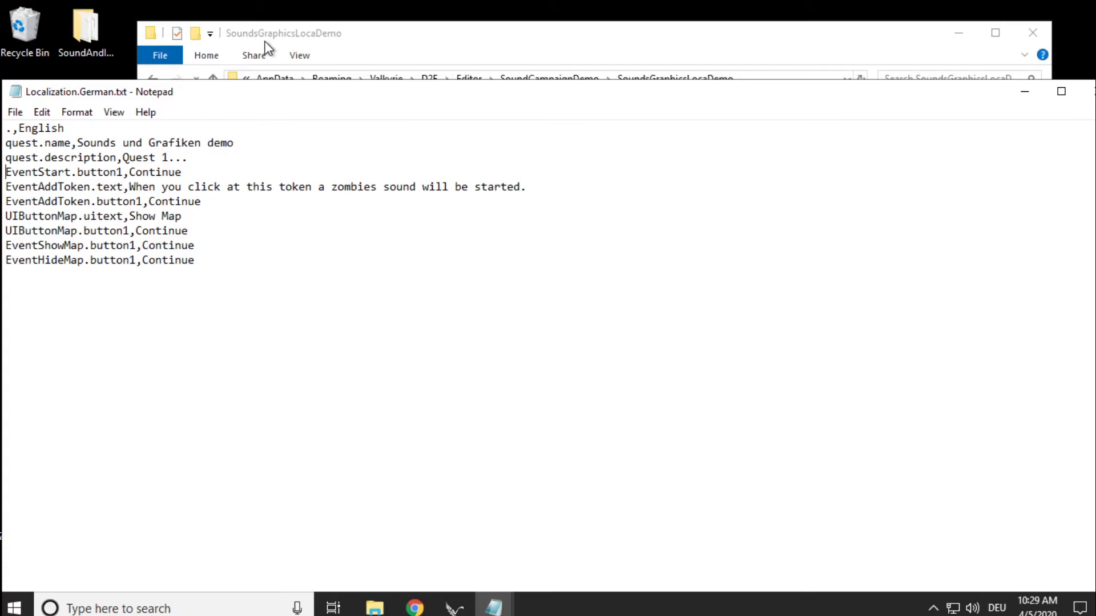
- Change the EventStart.button1 label to "Weiter" and copy that word
key("shift+Home")
key("End")
double_click(143, 172)
type("Weiter")
key("shift+Home")
key("End")
double_click(131, 172)
key("ctrl+c")
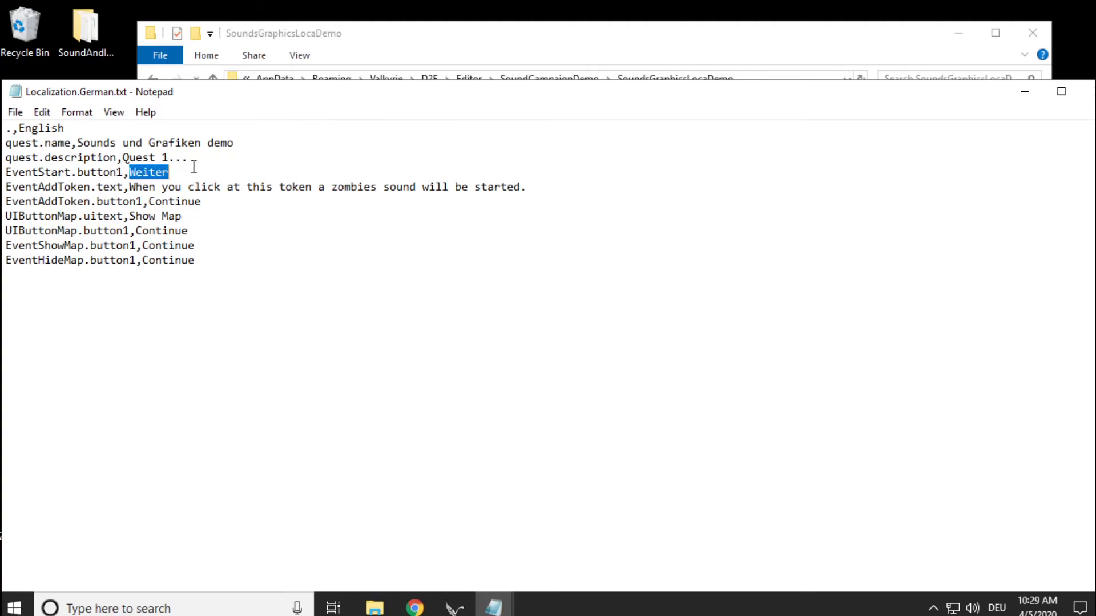
- Replace "Continue" with "Weiter" in the EventAddToken, UIButtonMap, EventShowMap and EventHideMap button1 lines
double_click(153, 201)
key("ctrl+v")
double_click(222, 231)
key("ctrl+v")
double_click(210, 245)
key("ctrl+v")
double_click(211, 260)
key("ctrl+v")
- Translate the EventAddToken.text value as "Ein Klick auf diesen Token lässt ein Zombie Geräusch ertönen."
left_click(135, 186)
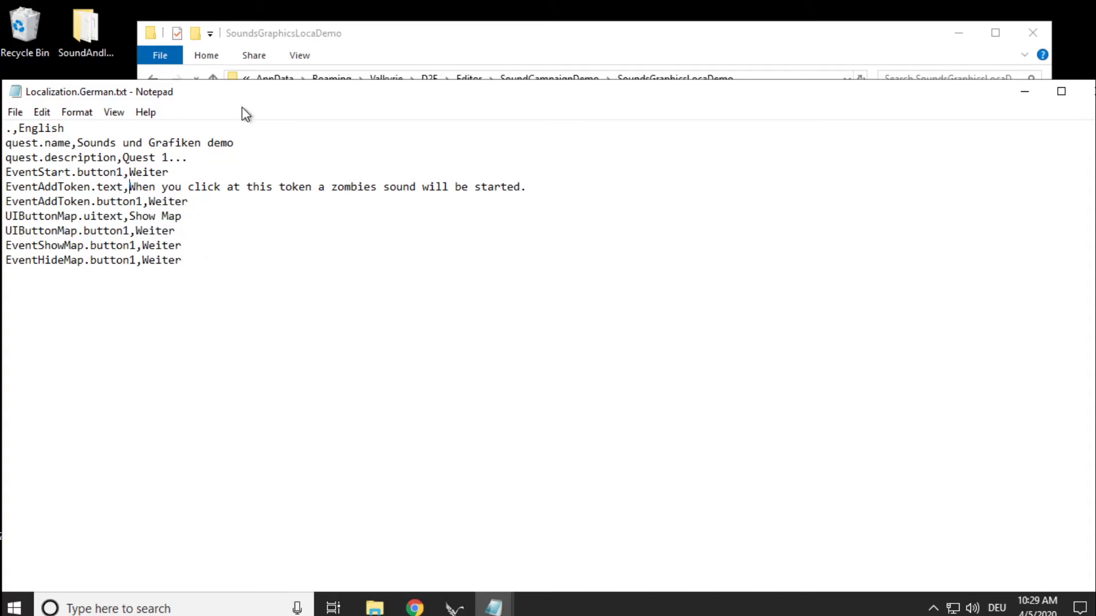
key("shift+End")
type("W")
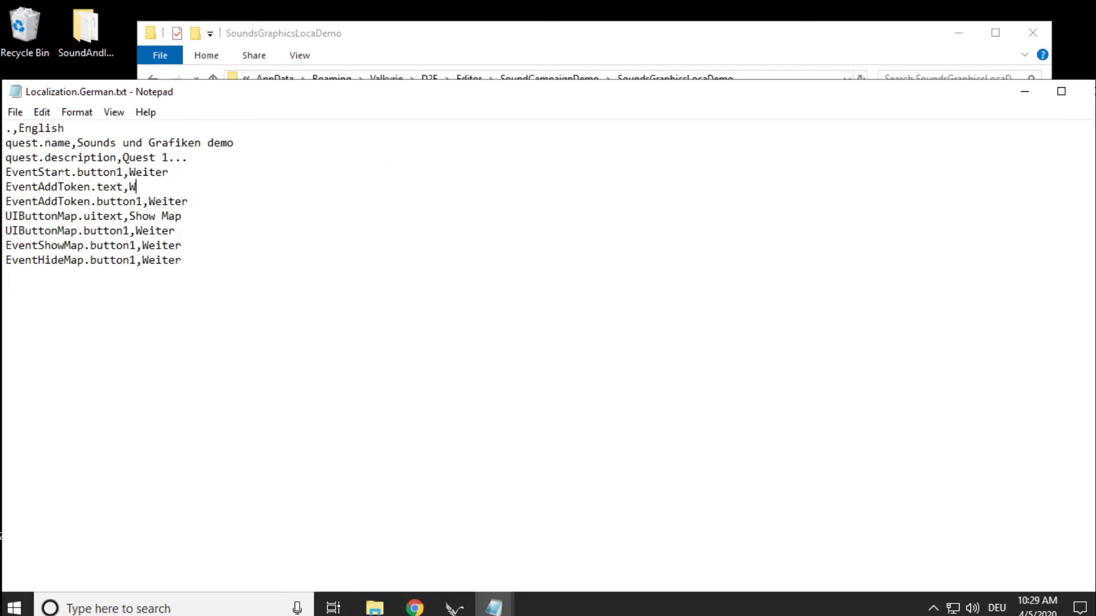
key("BackSpace")
type("Fülle")
key("BackSpace")
key("BackSpace")
key("BackSpace")
key("BackSpace")
key("BackSpace")
type("Ein Klick auf diesen Token lässt ein Zombie Geräusch ertönen.")
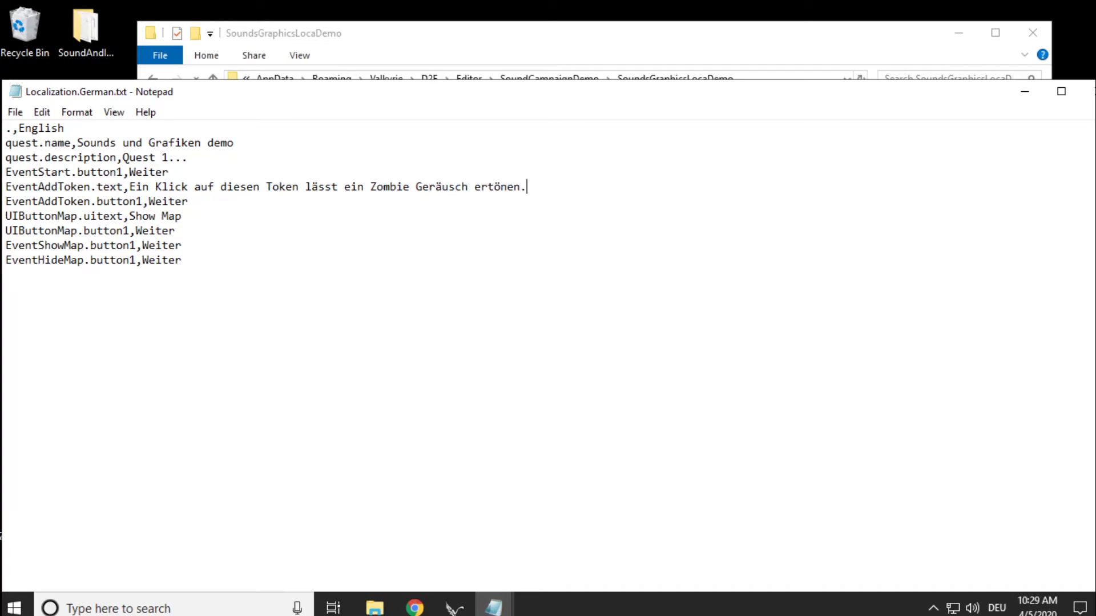
- Set UIButtonMap.uitext to "Karte anzeigen" and the header language to German, and save and close the localization file
left_click_drag(129, 215, 189, 216)
type("Karte anzeigen")
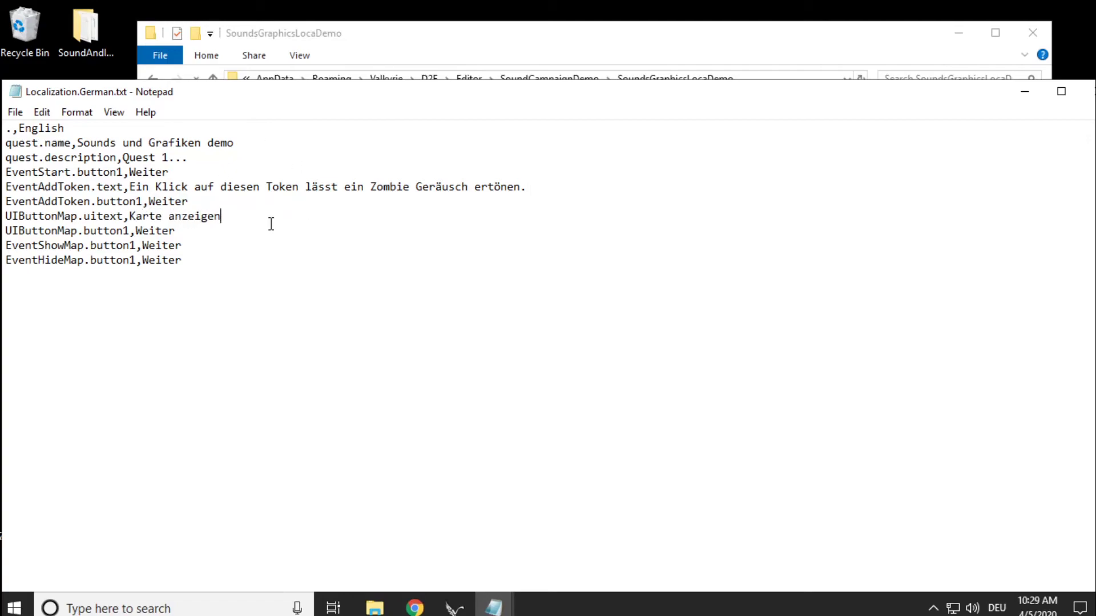
left_click_drag(19, 128, 74, 129)
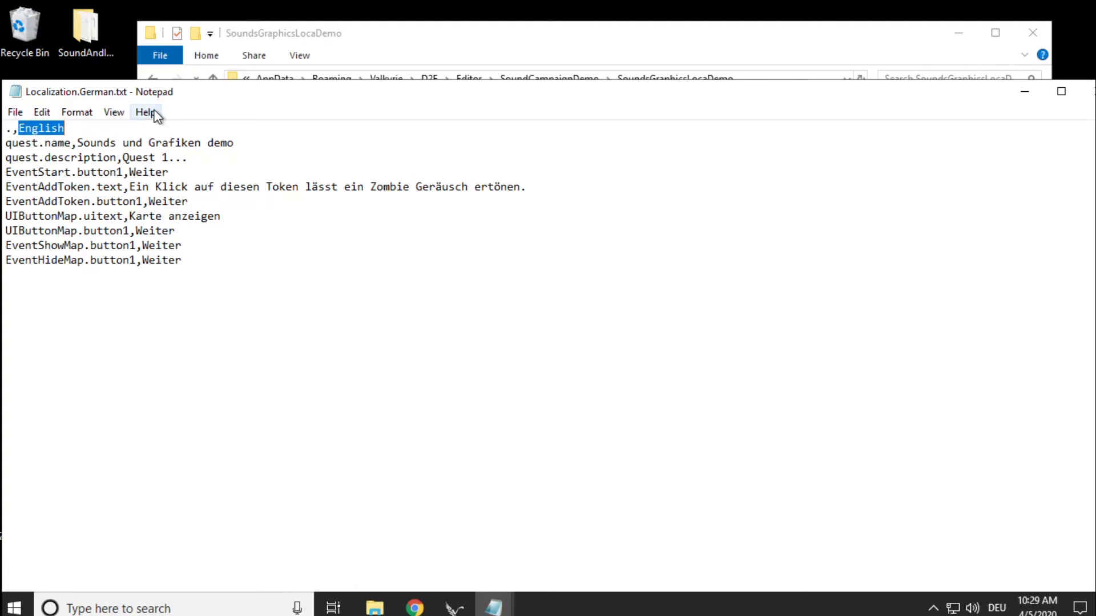
type("German")
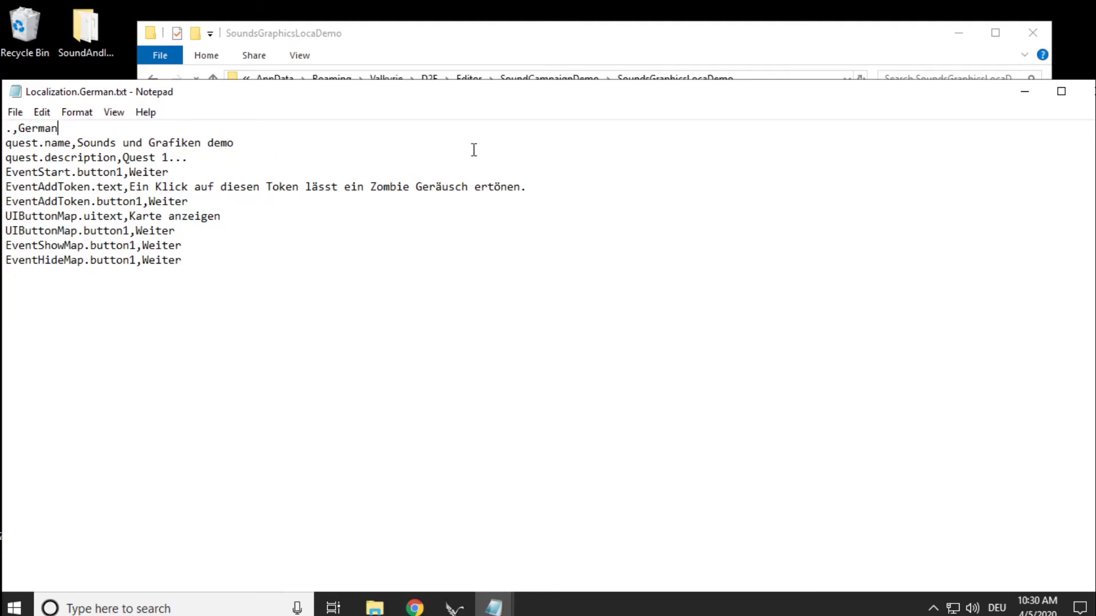
left_click(1088, 92)
left_click(544, 272)
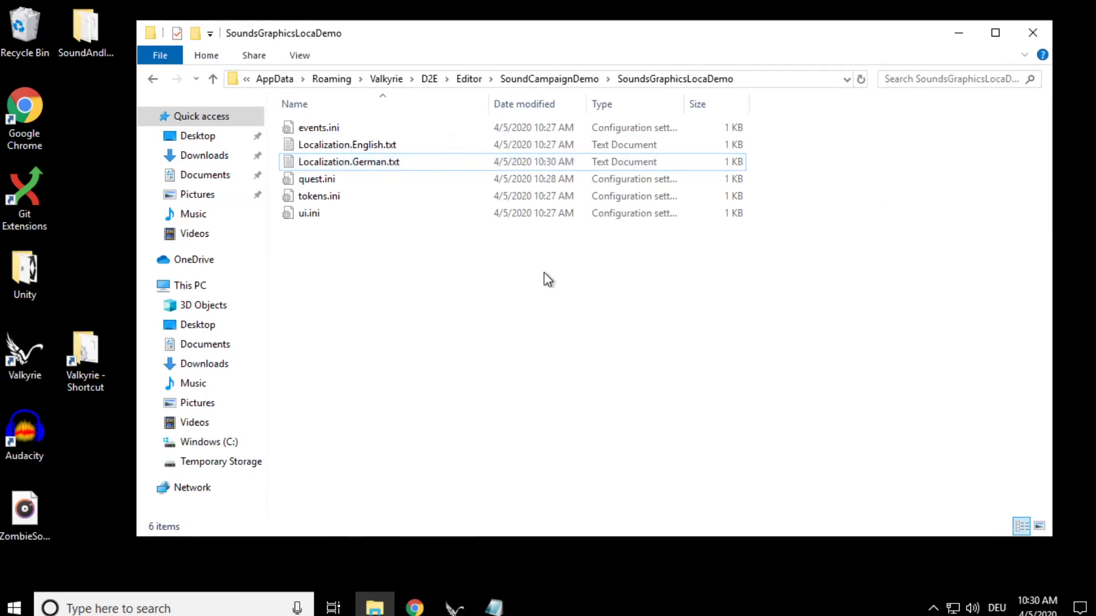
- Switch to Valkyrie, leave the quest editor for the main menu, and set the application language to German
left_click(454, 608)
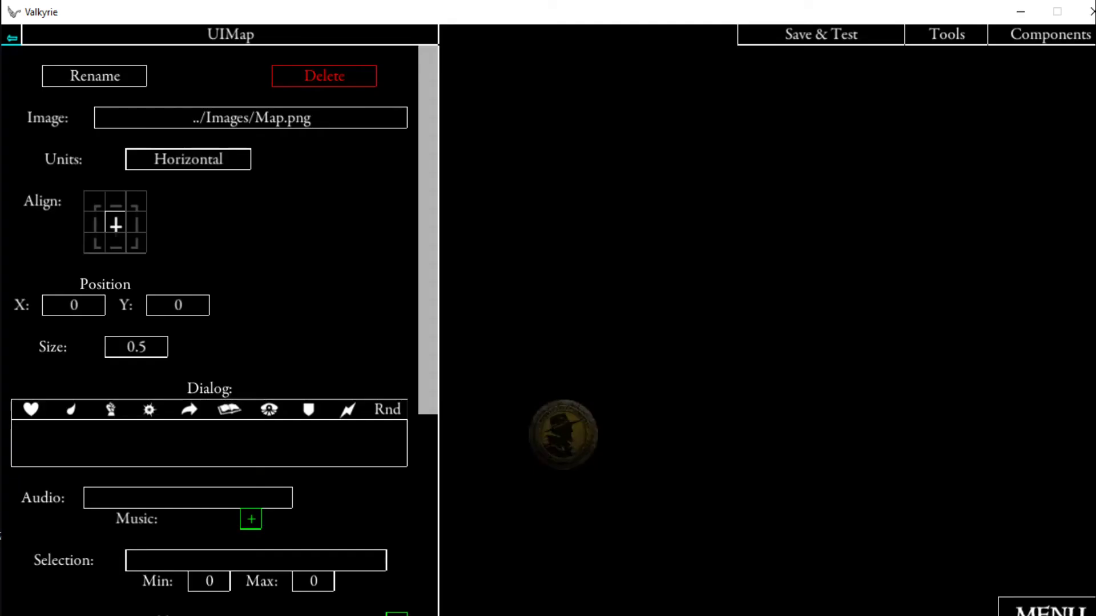
left_click(1045, 611)
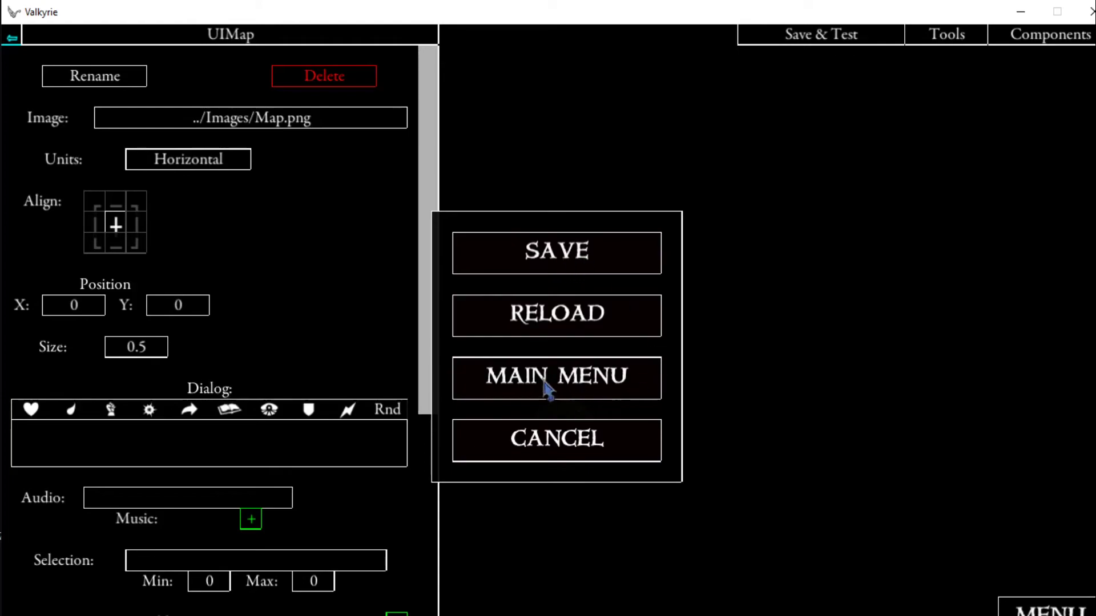
left_click(559, 388)
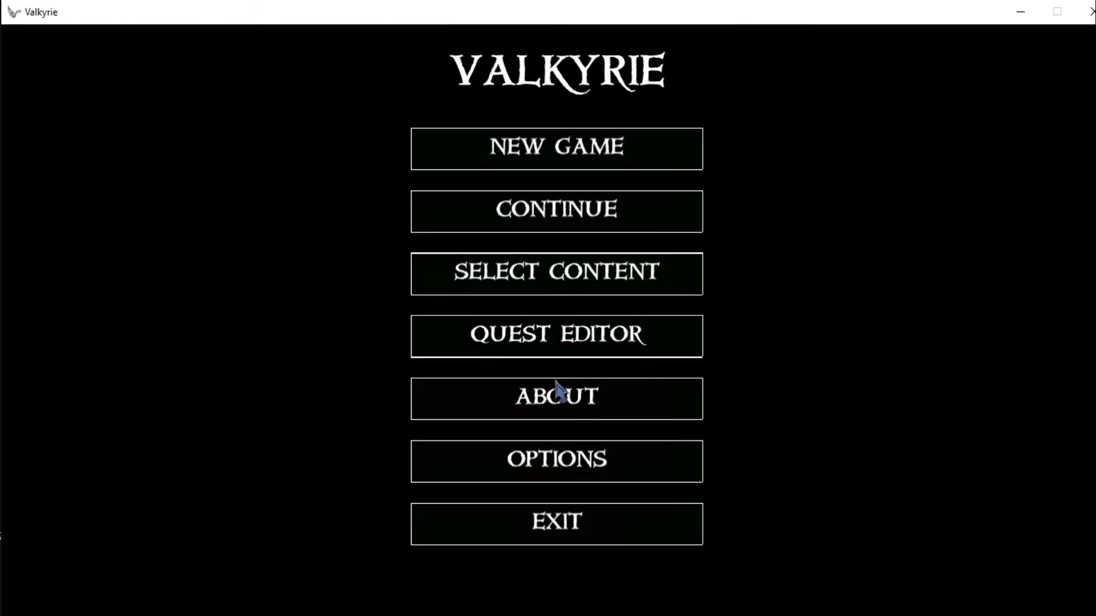
left_click(527, 461)
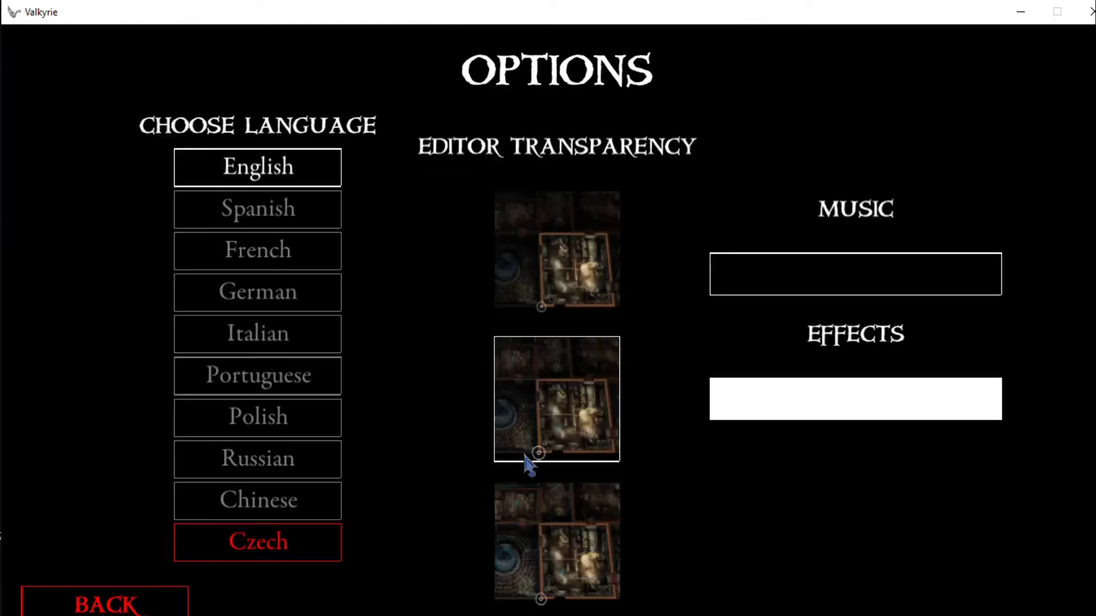
left_click(241, 298)
left_click(108, 604)
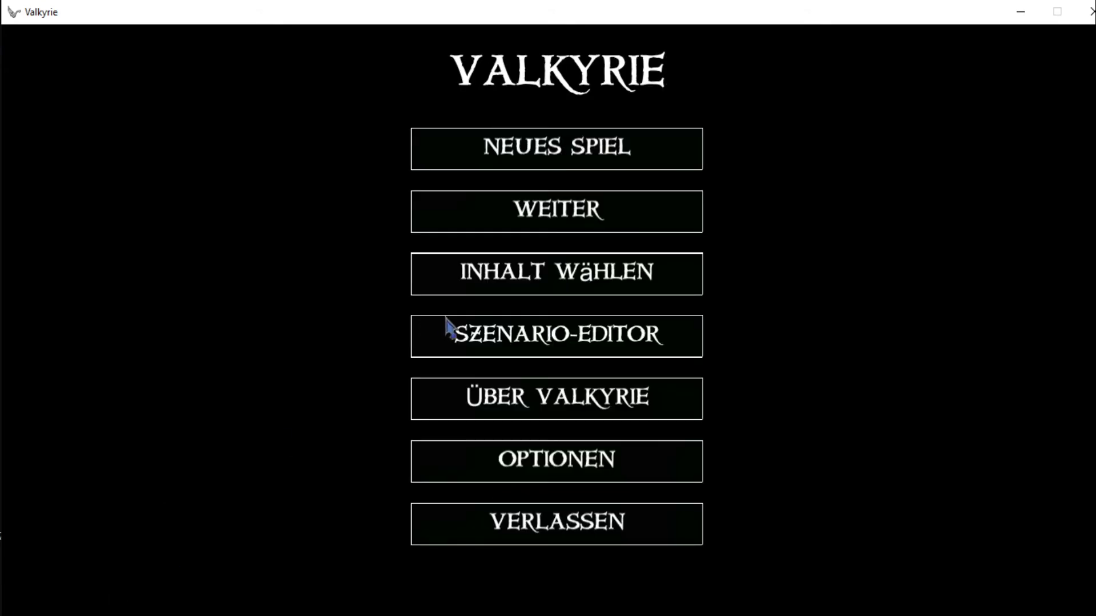
- Open the "Sounds und Grafiken demo" scenario in the editor and start a test with classes Nekromant, Geweihter and Dieb
left_click(507, 334)
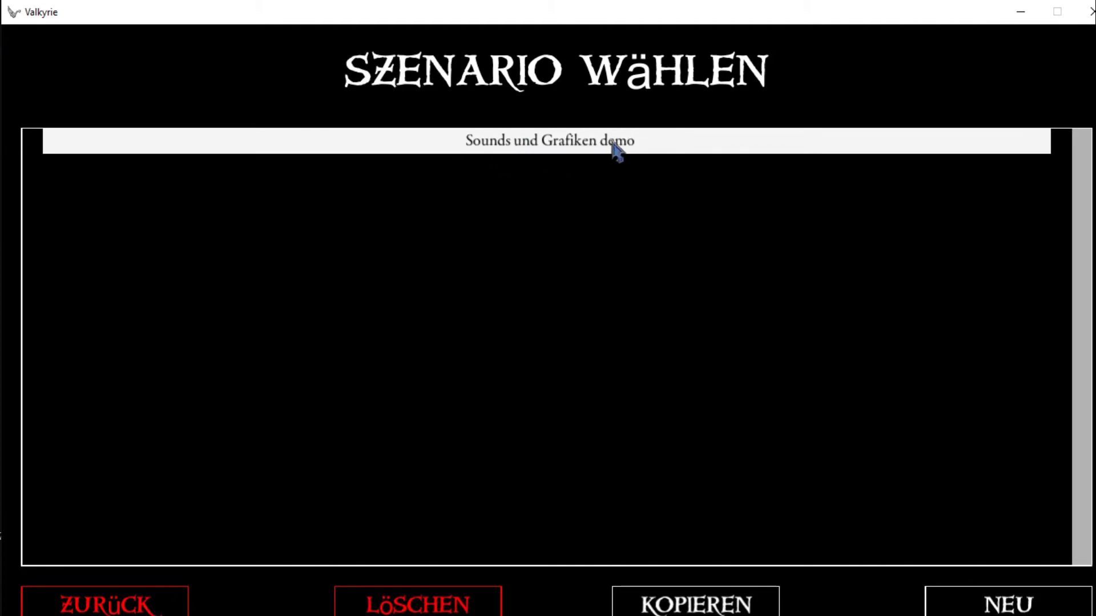
left_click(507, 148)
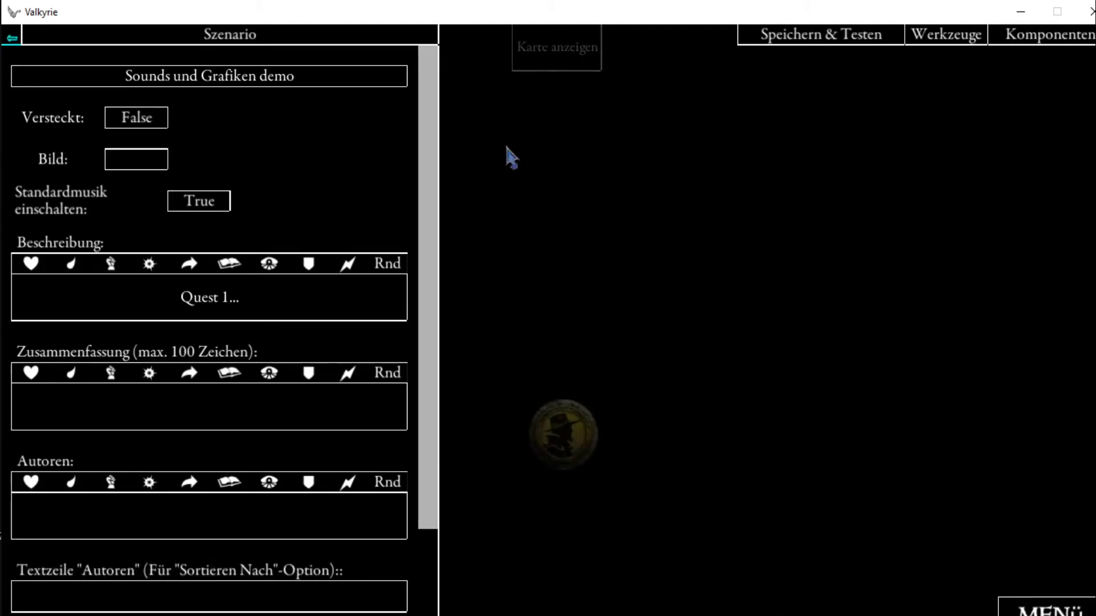
left_click(827, 39)
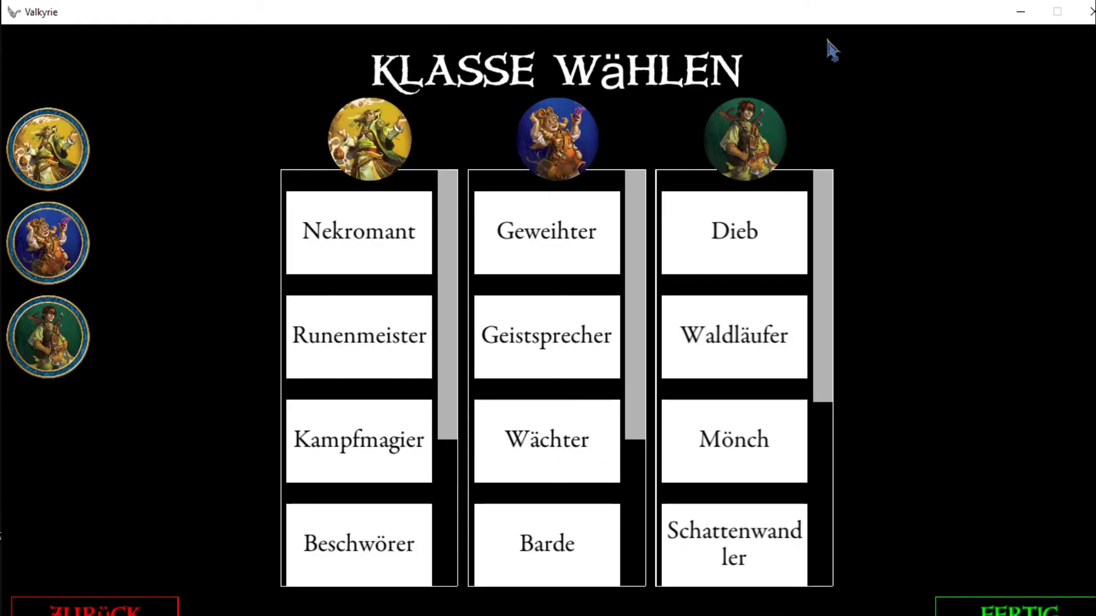
left_click(406, 229)
left_click(563, 233)
left_click(742, 251)
left_click(1009, 611)
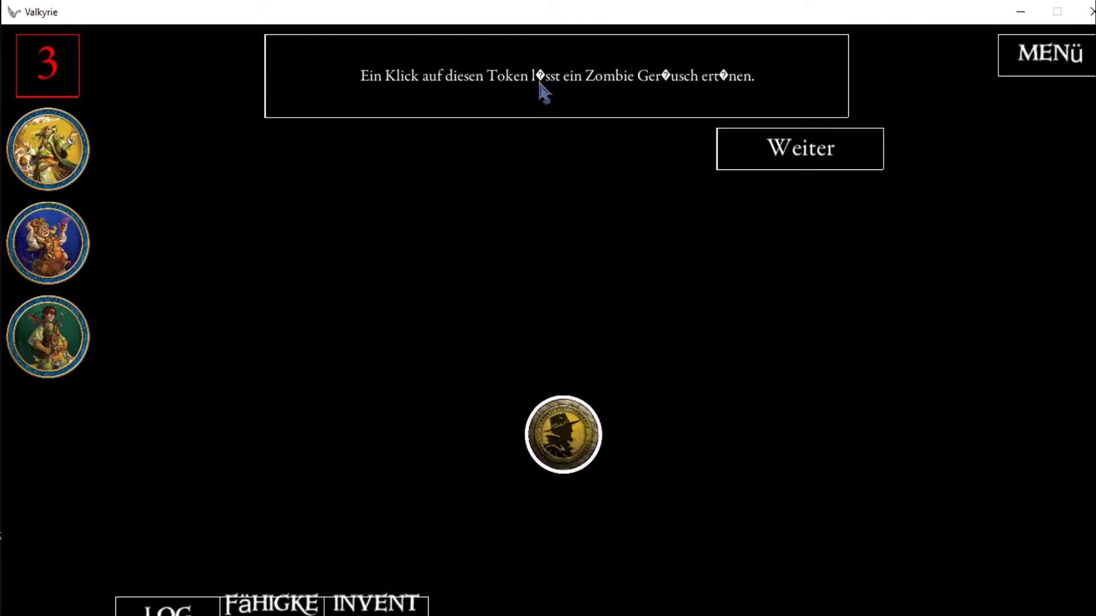
- Continue past the German token message, toggle the map on and off, and return to the editor
left_click(765, 149)
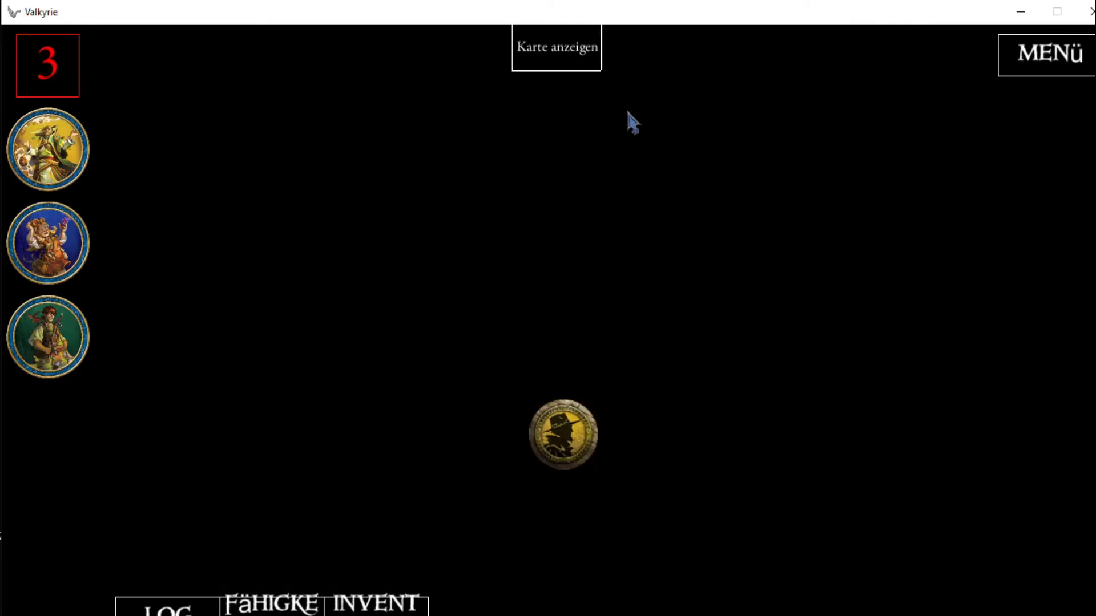
left_click(569, 49)
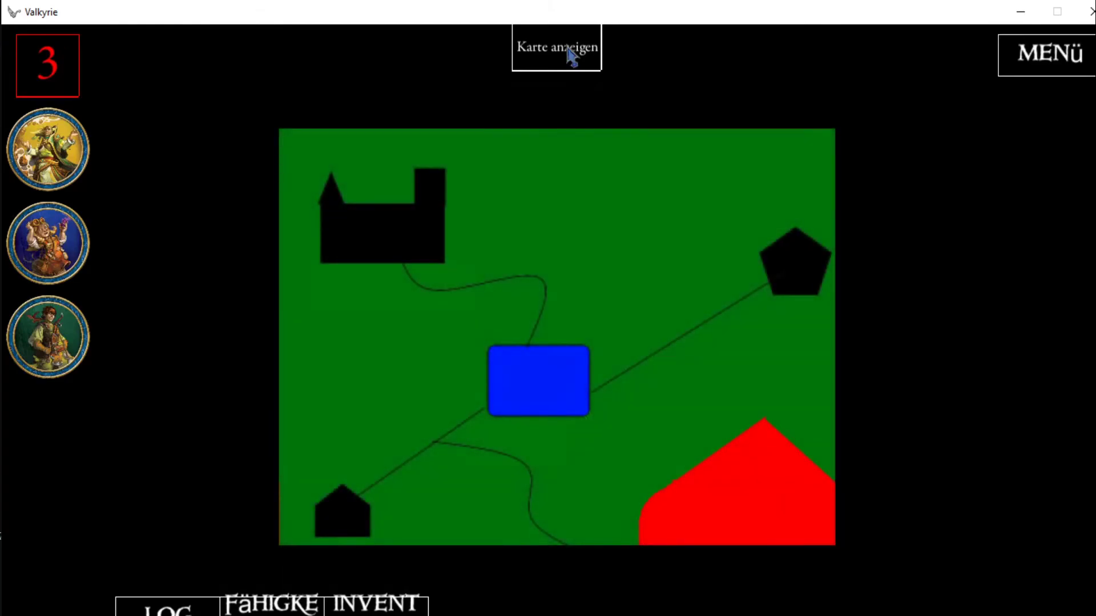
left_click(570, 56)
left_click(1065, 68)
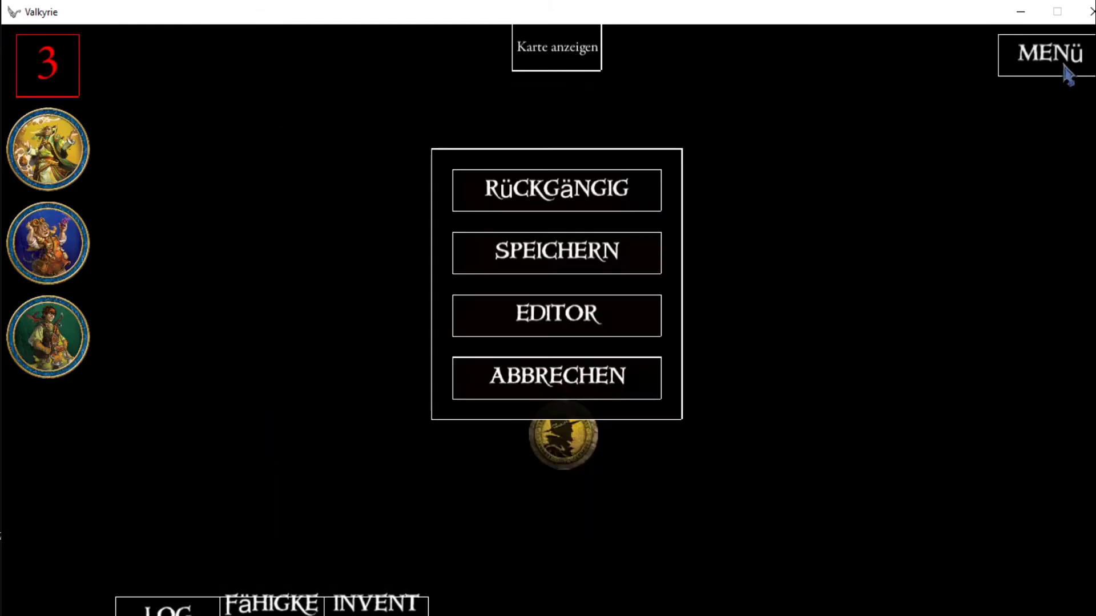
left_click(595, 323)
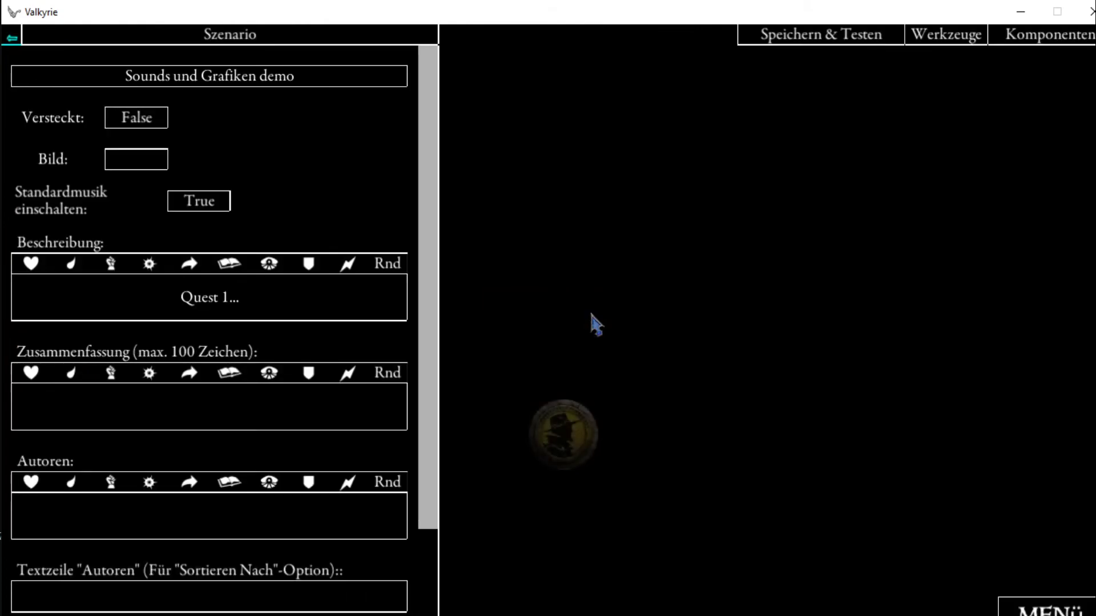
- Minimize Valkyrie, open Localization.English.txt, and cut the word "Continue" from the EventStart.button1 line
left_click(1019, 12)
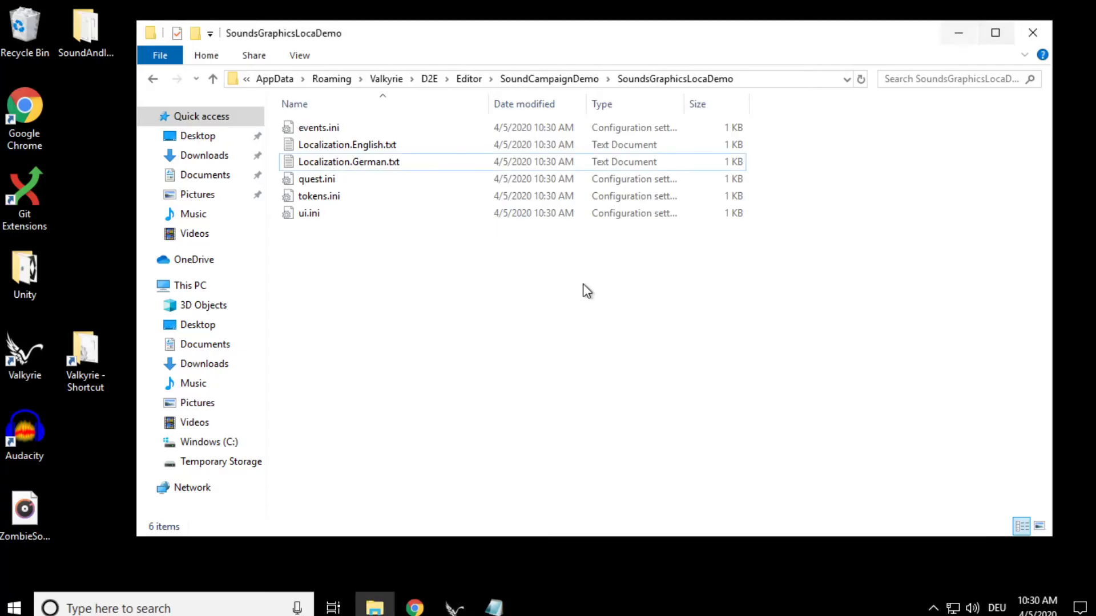
double_click(372, 144)
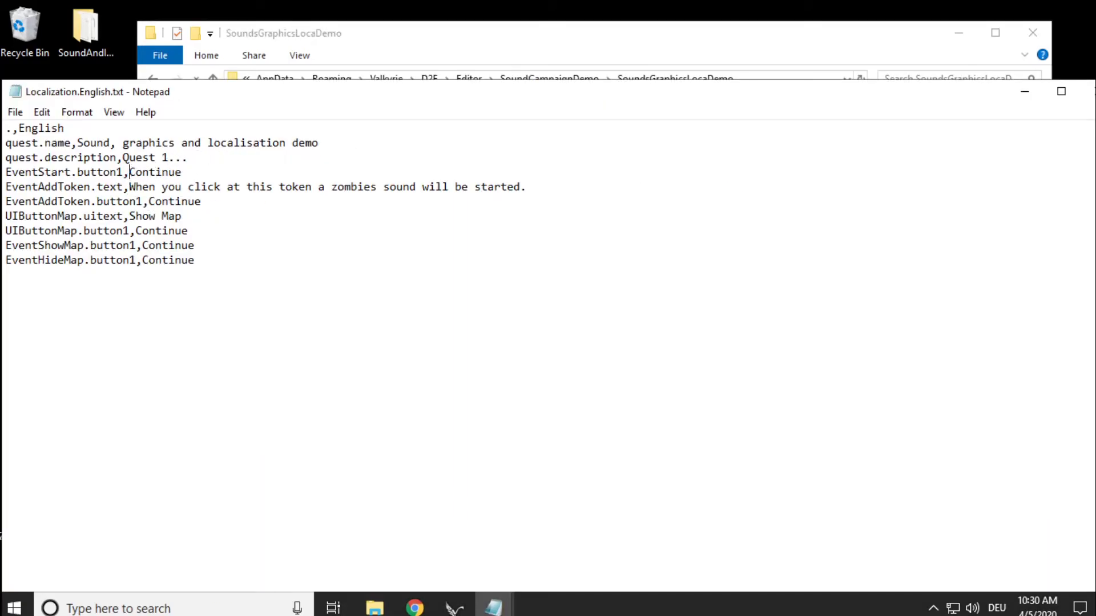
double_click(130, 171)
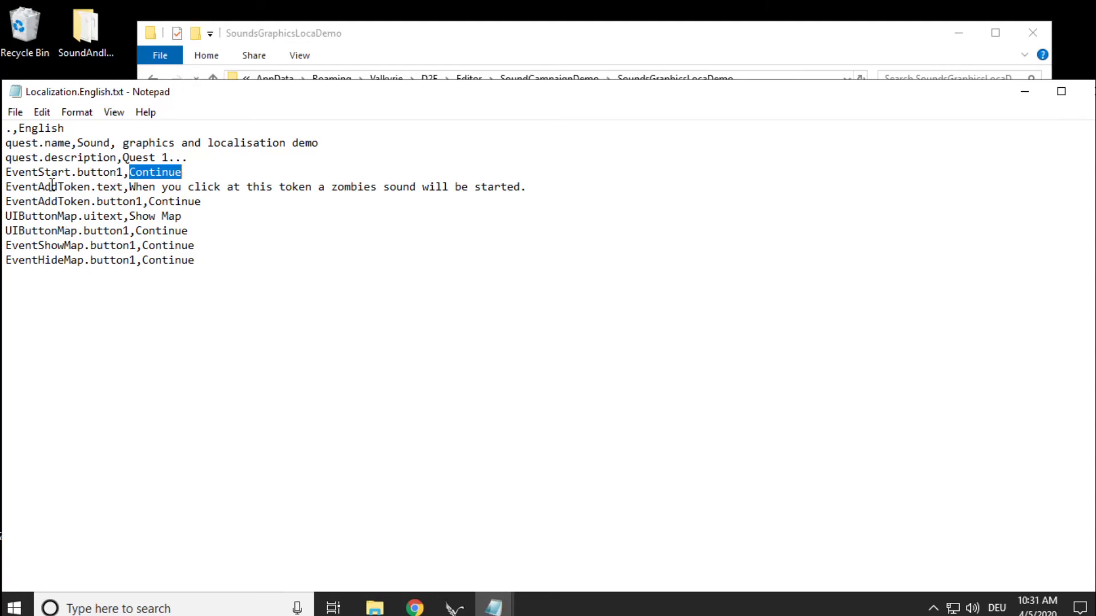
key("Right")
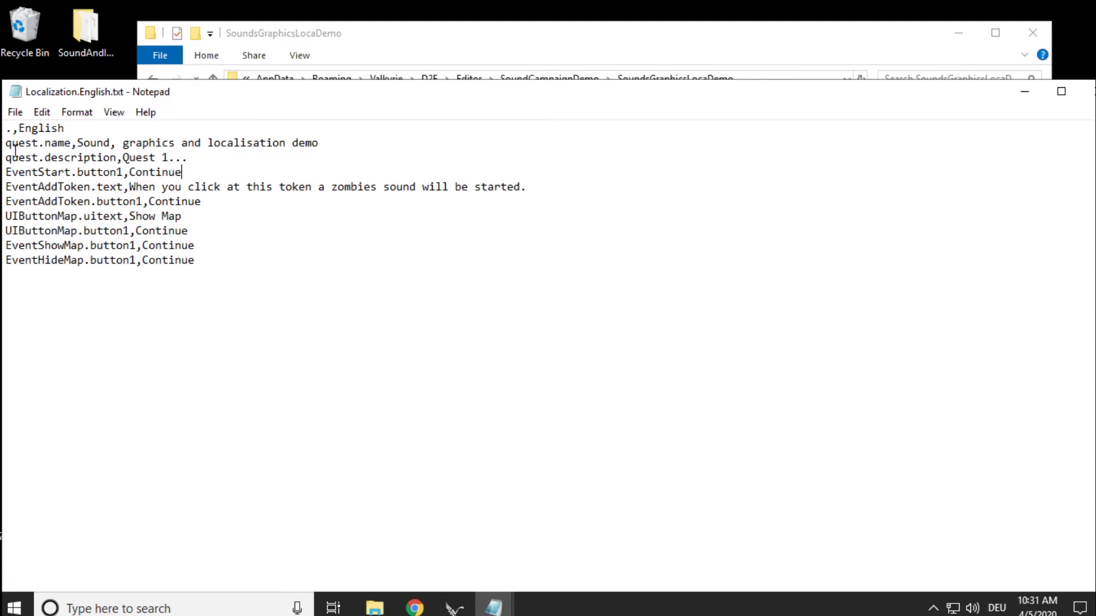
double_click(136, 172)
key("ctrl+c")
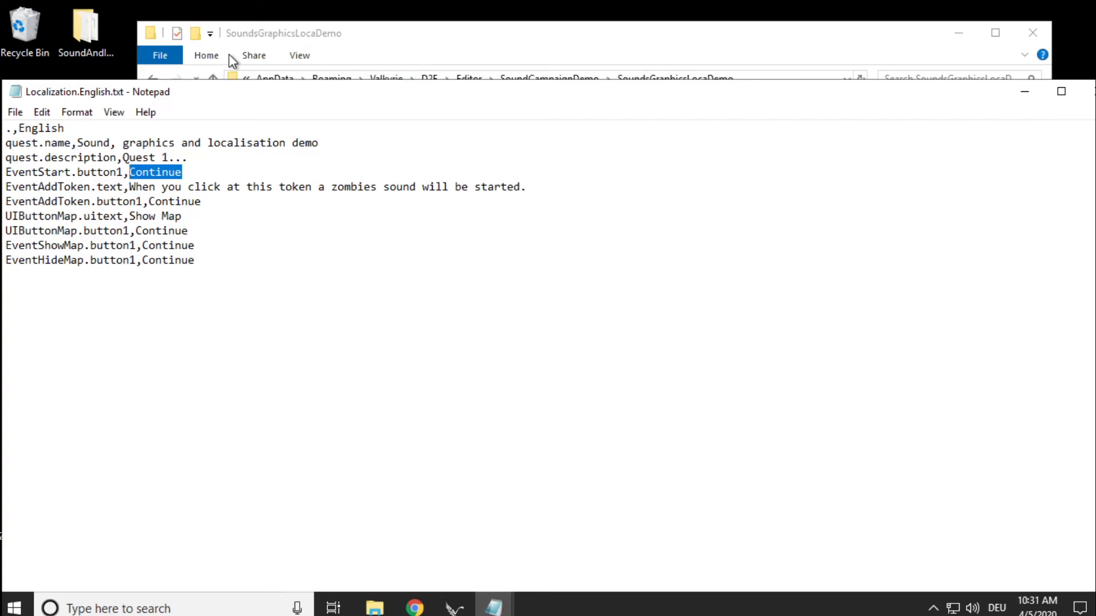
key("BackSpace")
- Add a reusable text entry "ContinueButton,Continue" directly below the ".,English" header line
key("Up")
key("Up")
key("Up")
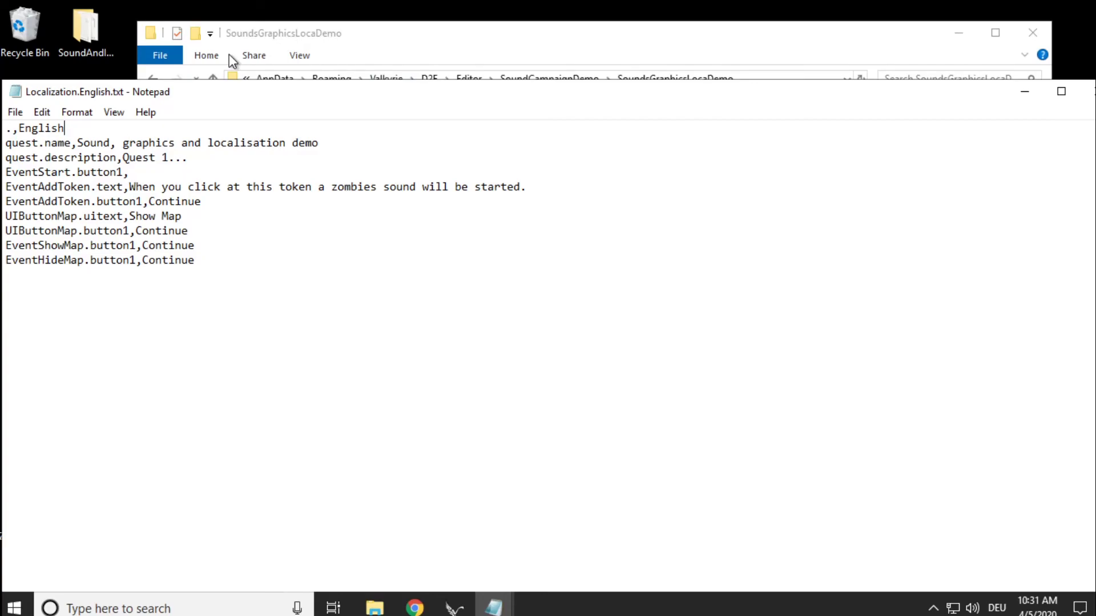
key("Return")
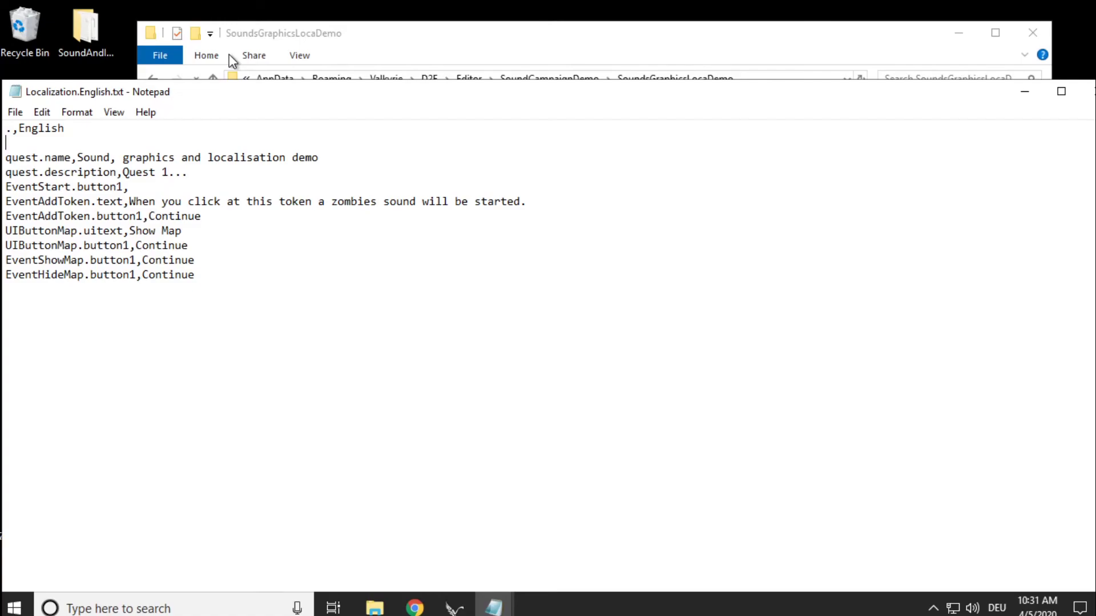
type("ContinueButton,")
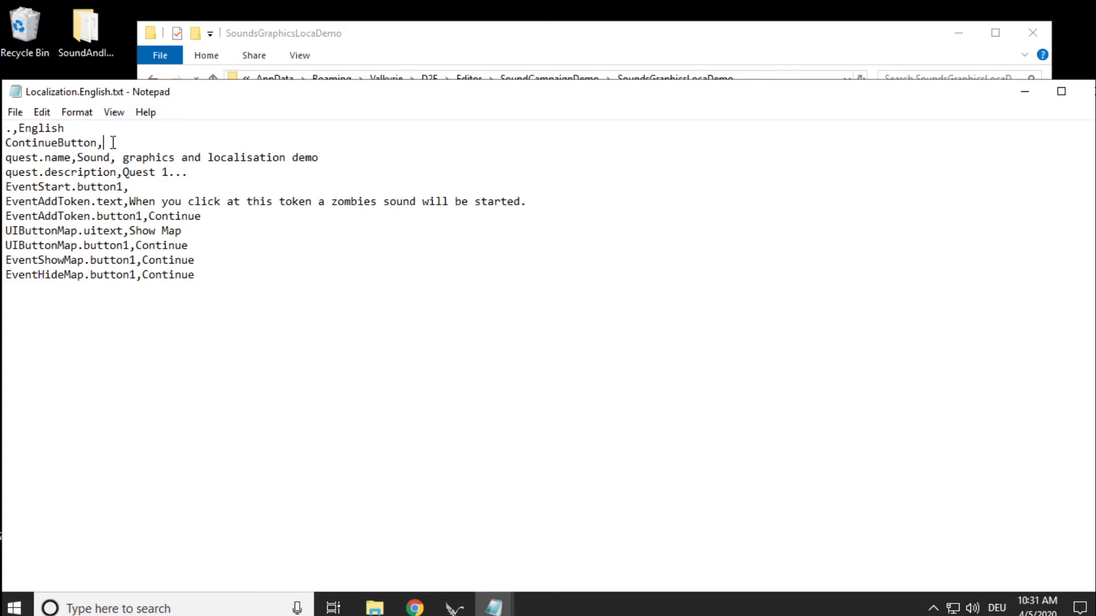
key("ctrl+v")
- Set the EventStart.button1 text to the reference {qst:ContinueButton}, copying the key name from its definition line
double_click(98, 144)
key("ctrl+c")
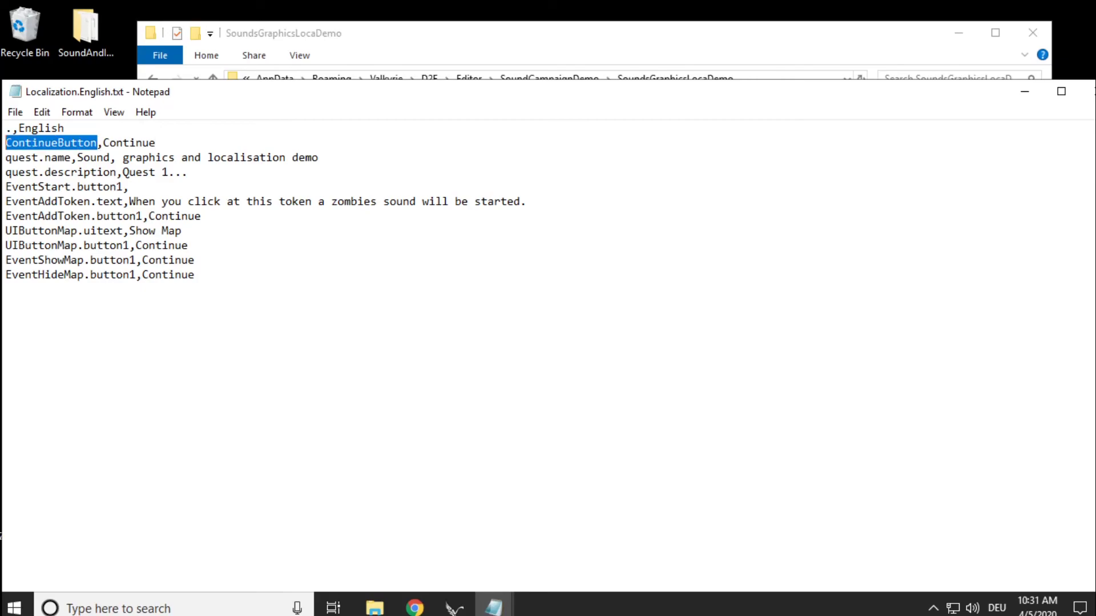
left_click(151, 190)
type("{qst:")
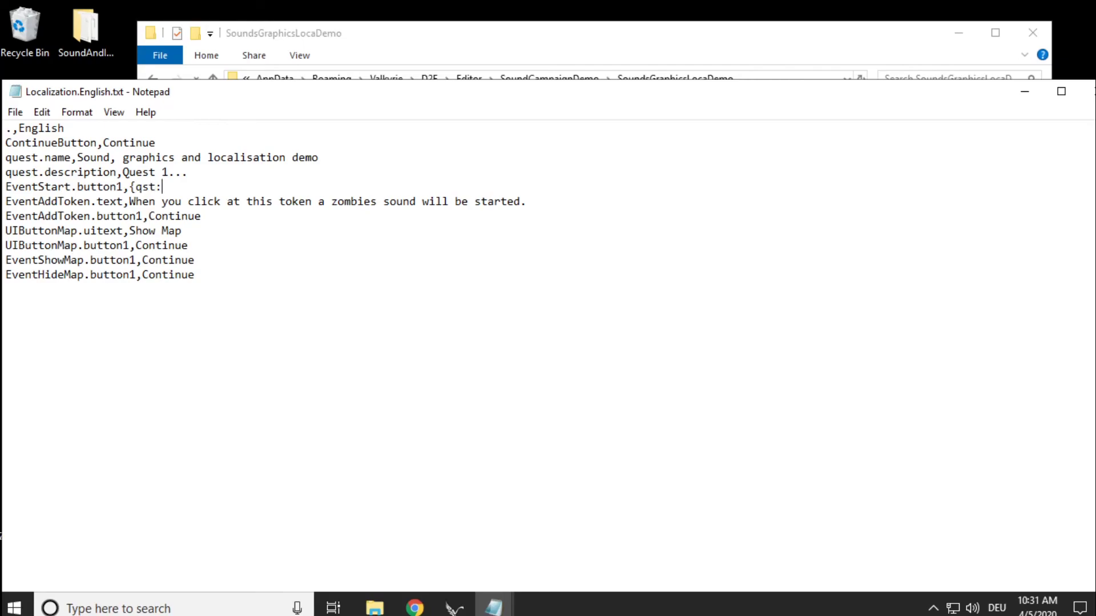
key("ctrl+v")
type("}")
- Replace "Continue" with {qst:ContinueButton} in the button1 lines of EventAddToken, UIButtonMap, EventShowMap and EventHideMap
left_click(267, 182, "shift")
key("ctrl+c")
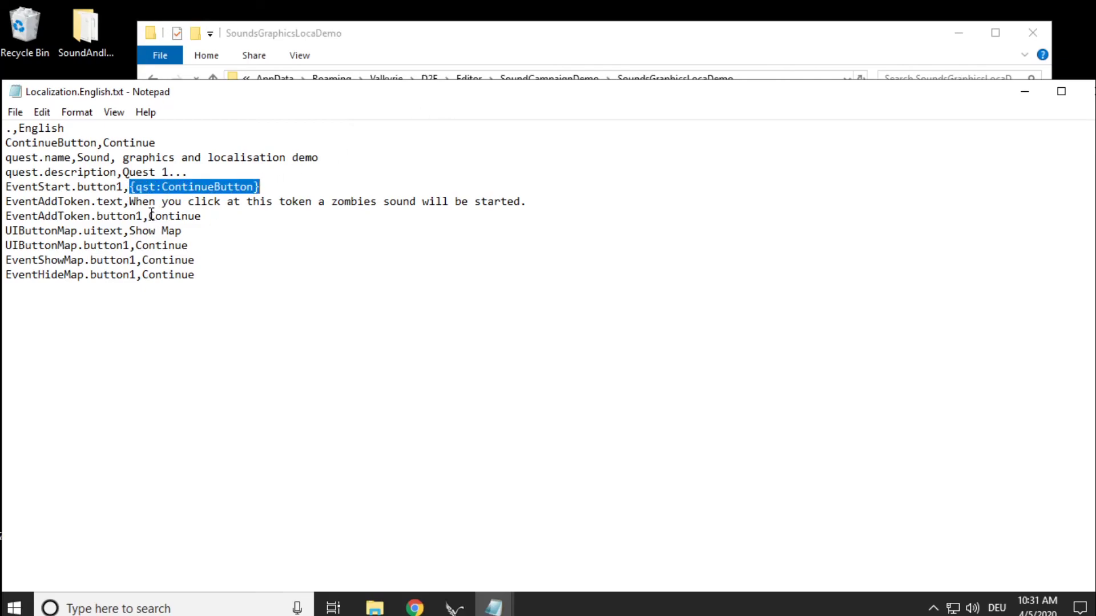
left_click_drag(151, 216, 217, 219)
key("ctrl+v")
double_click(167, 246)
key("ctrl+v")
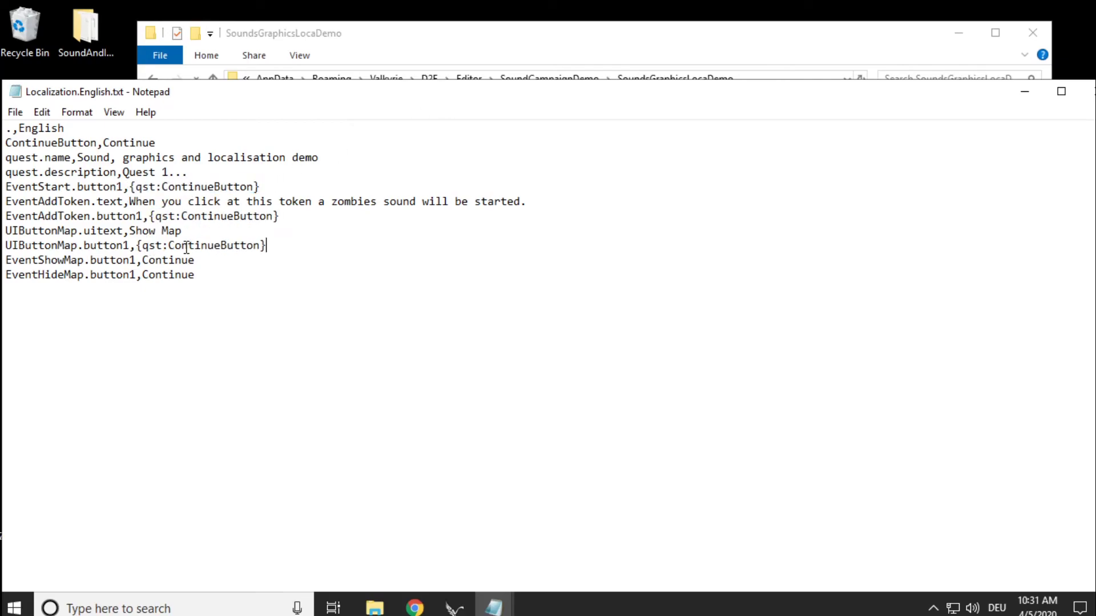
left_click_drag(145, 260, 217, 254)
key("ctrl+v")
left_click_drag(147, 276, 211, 277)
key("ctrl+v")
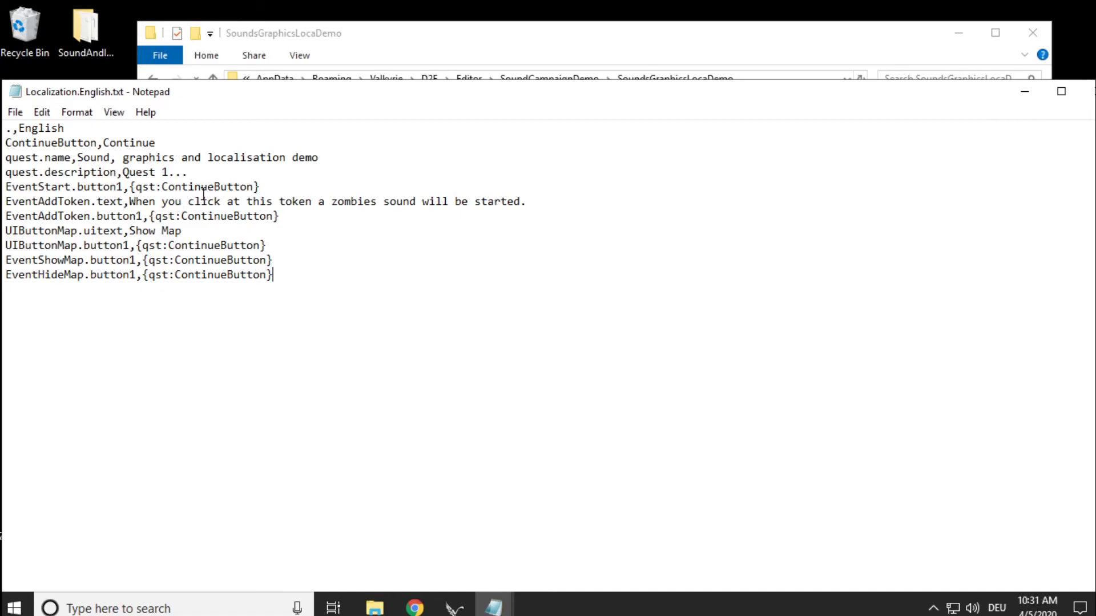
- Below the ContinueButton entry, add the line "RuleZombie,Zombies have an increased speed of 4 in this encounter."
left_click(271, 187)
left_click(206, 142)
key("Return")
type("RuleZombie,")
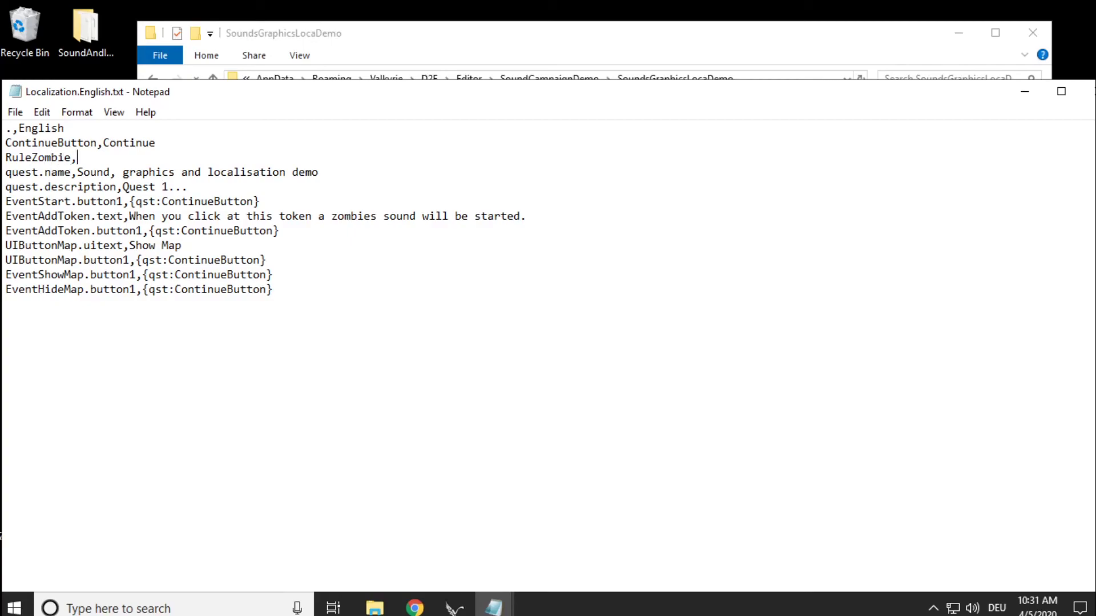
type("Zombies have")
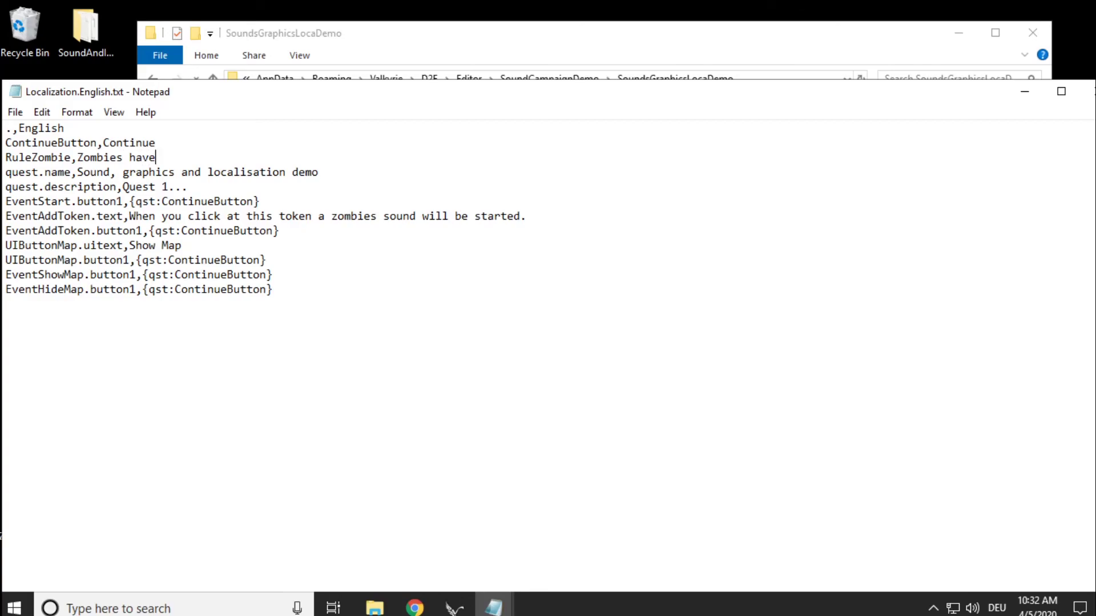
type(" an increased speed of 4")
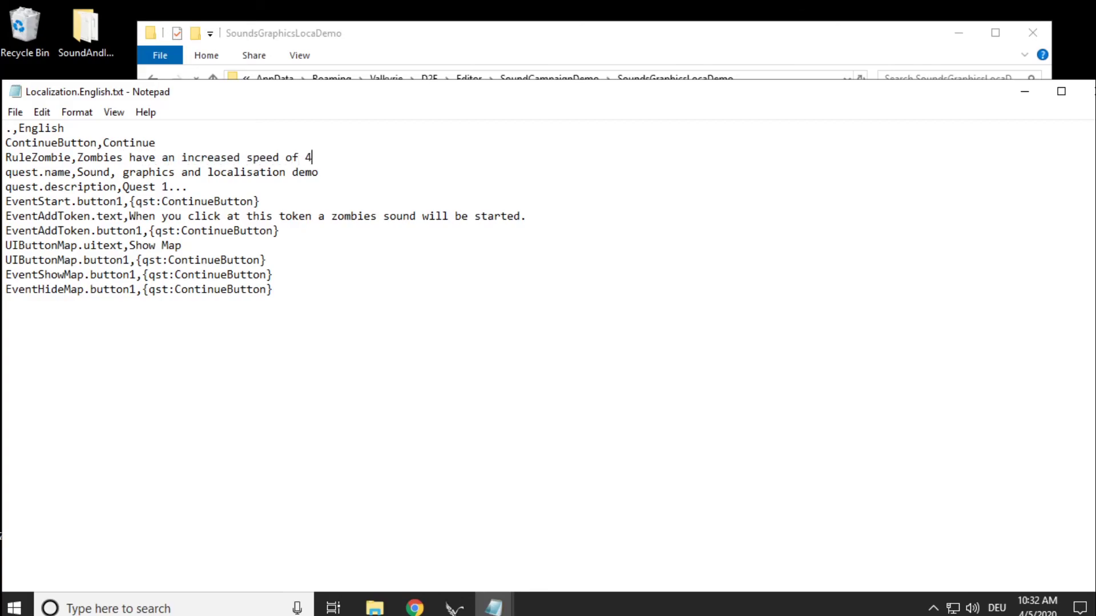
type(" in this encounter.")
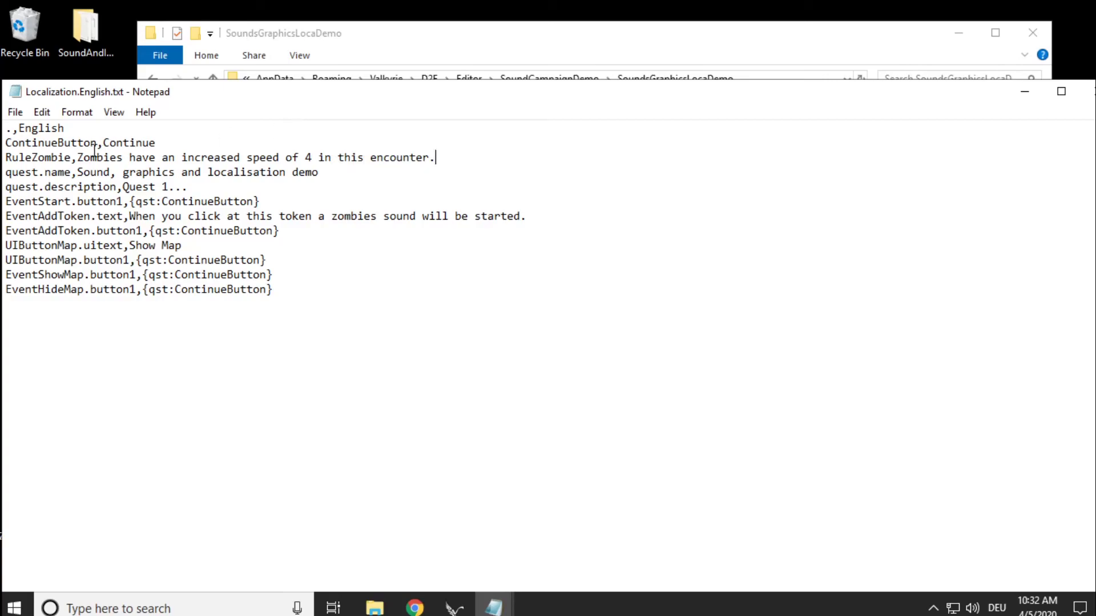
- Append the reference {qst:RuleZombie} to the end of the EventAddToken.text line, then save and close the file
double_click(73, 157)
key("ctrl+c")
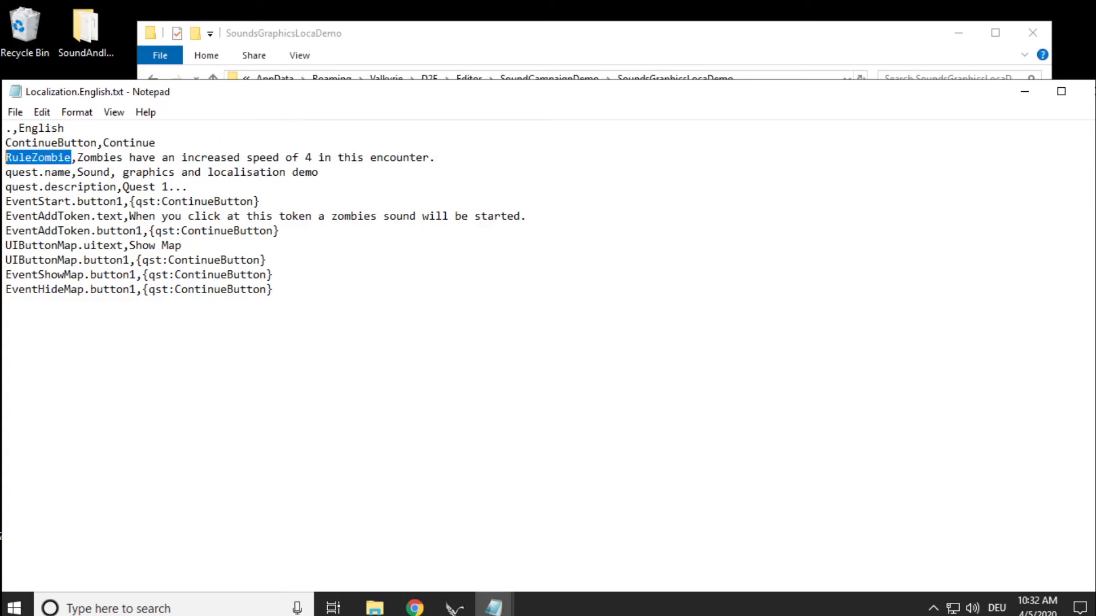
left_click(531, 217)
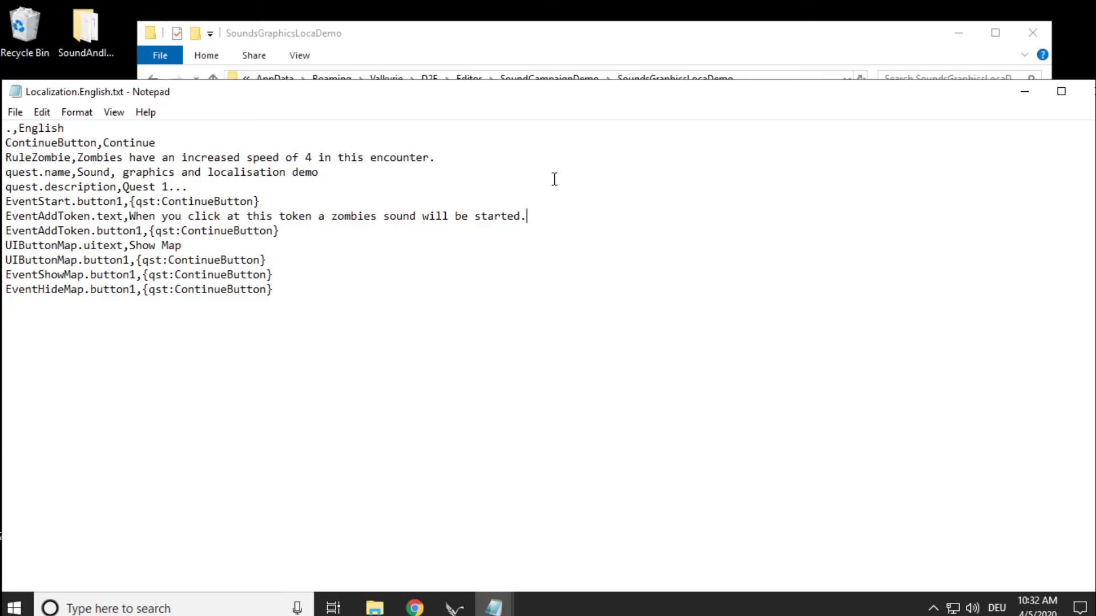
type("{}")
key("Left")
type("qst:")
key("ctrl+v")
left_click(1087, 95)
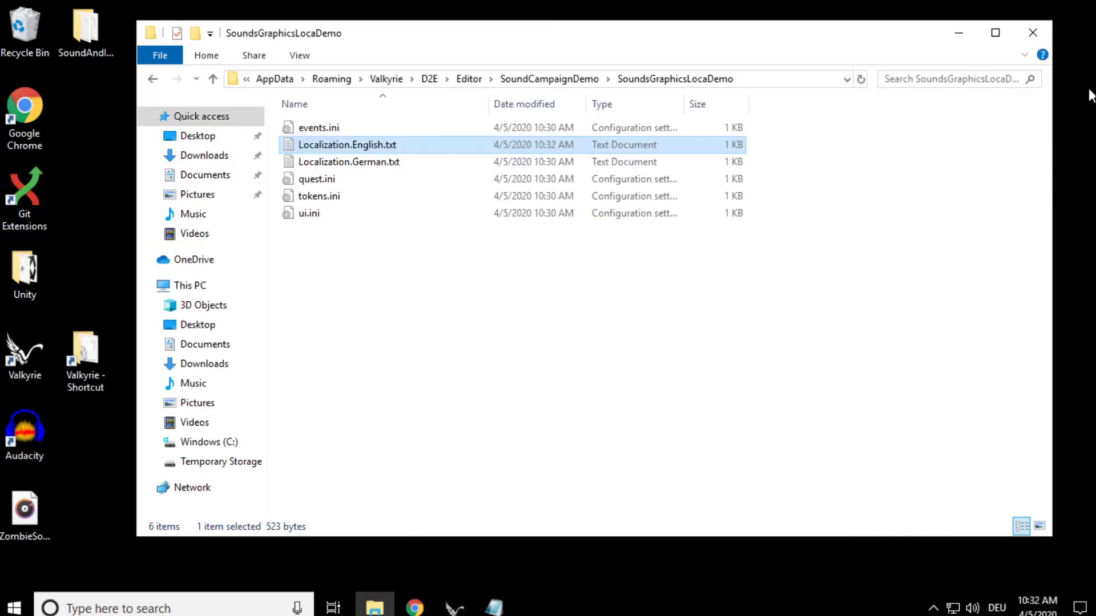
- Switch to Valkyrie, leave the quest editor for the main menu, and set the application language to English
left_click(574, 258)
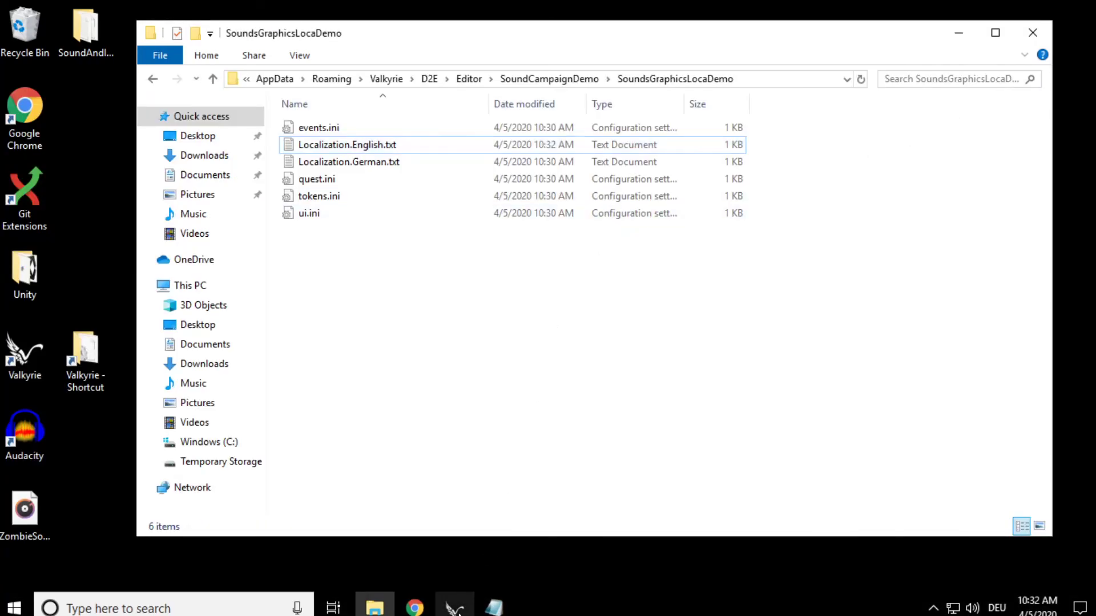
left_click(454, 607)
key("Escape")
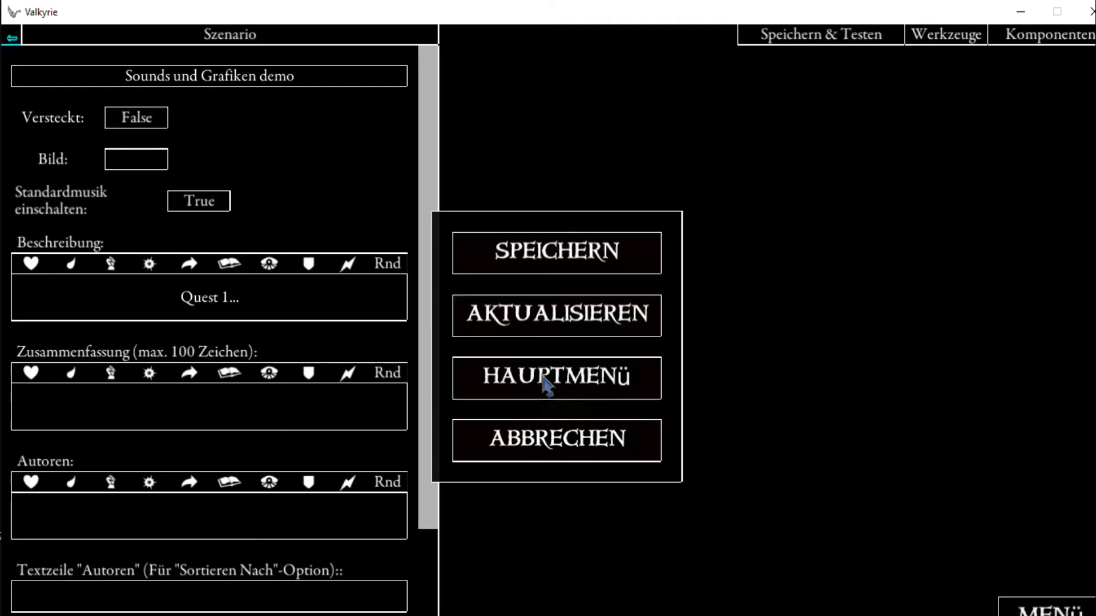
left_click(542, 379)
left_click(535, 462)
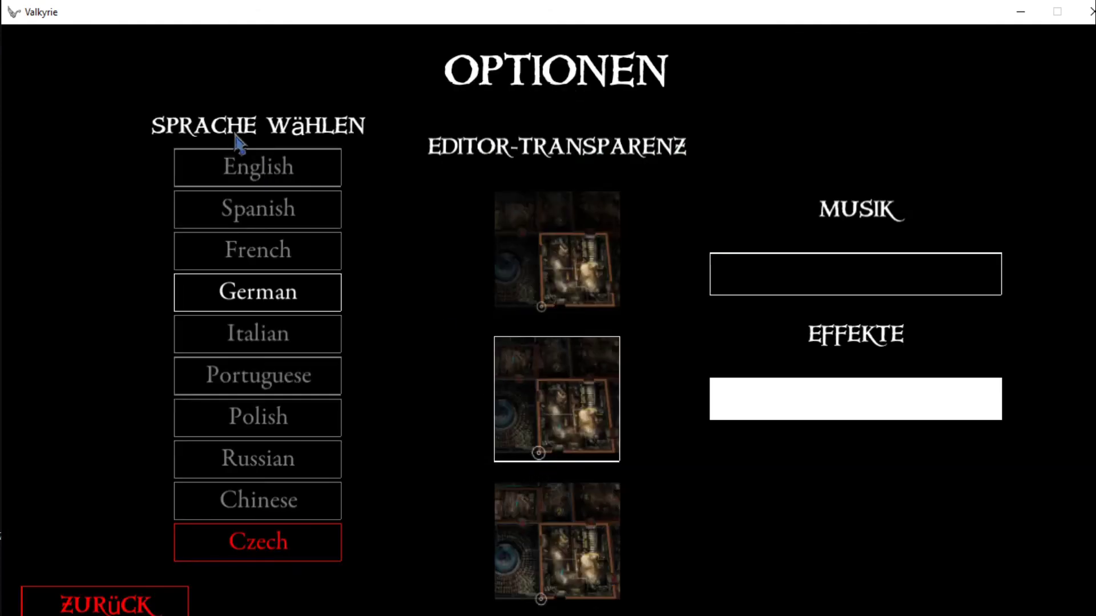
left_click(266, 175)
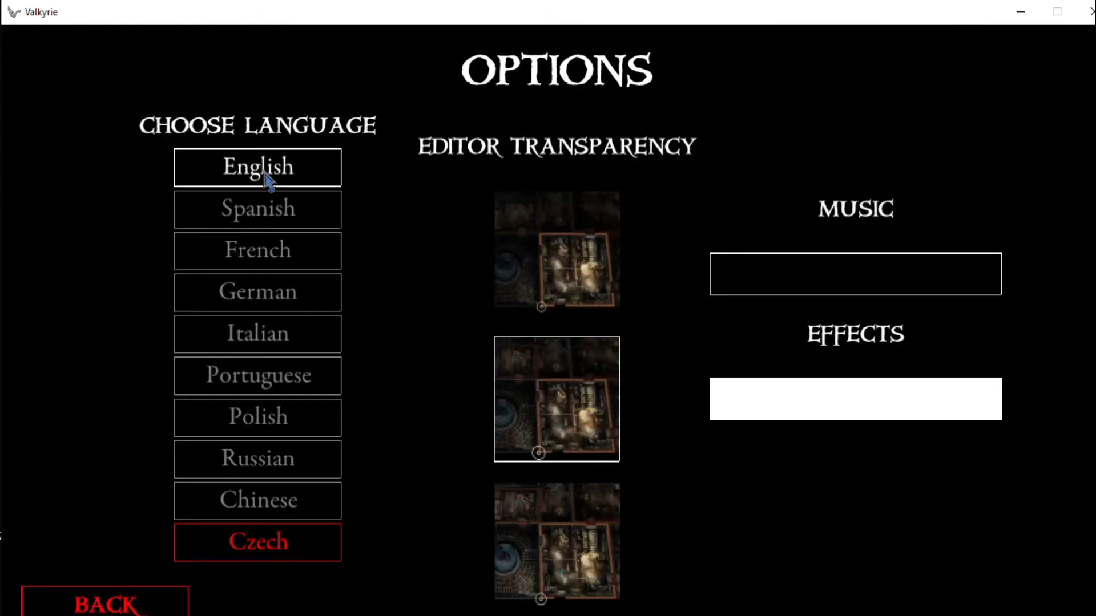
left_click(110, 602)
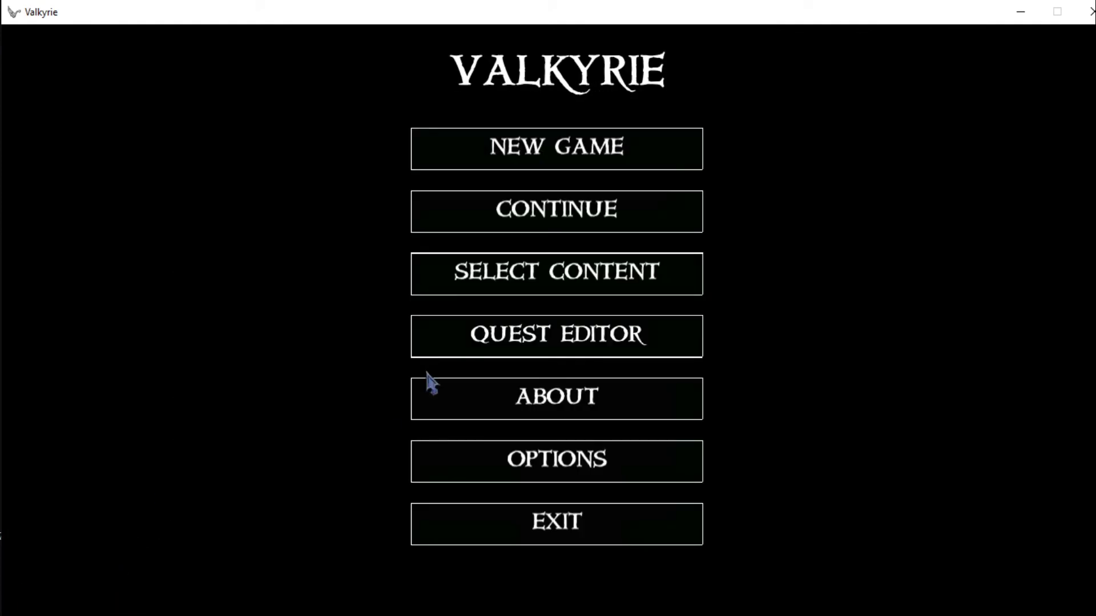
- Open the "Sound, graphics and localisation demo" quest in the editor, test it with classes Disciple and Thief, and continue past the token message
left_click(506, 337)
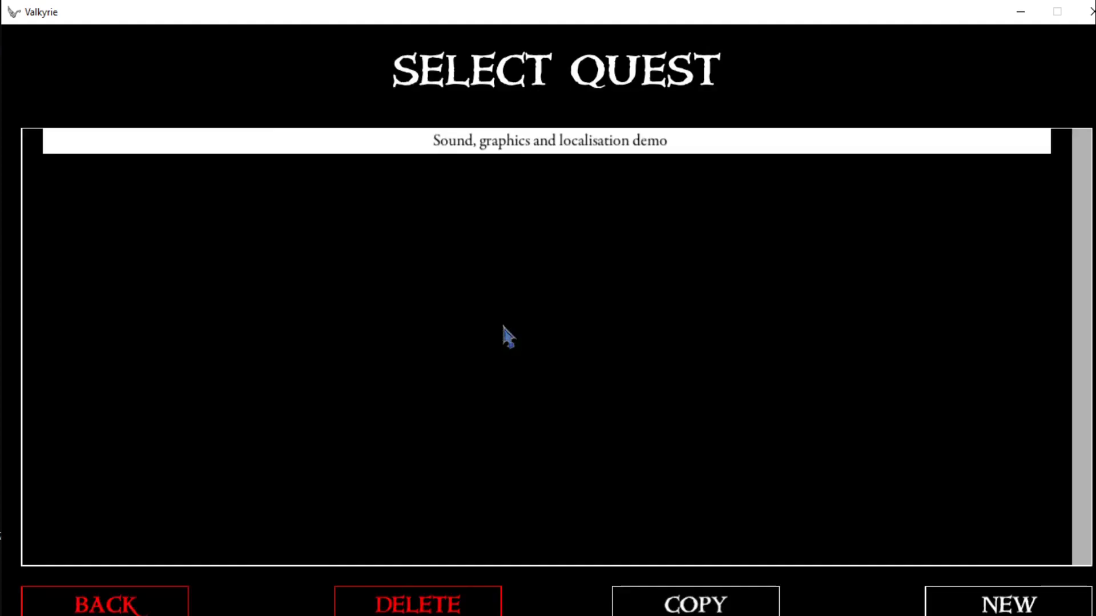
left_click(542, 142)
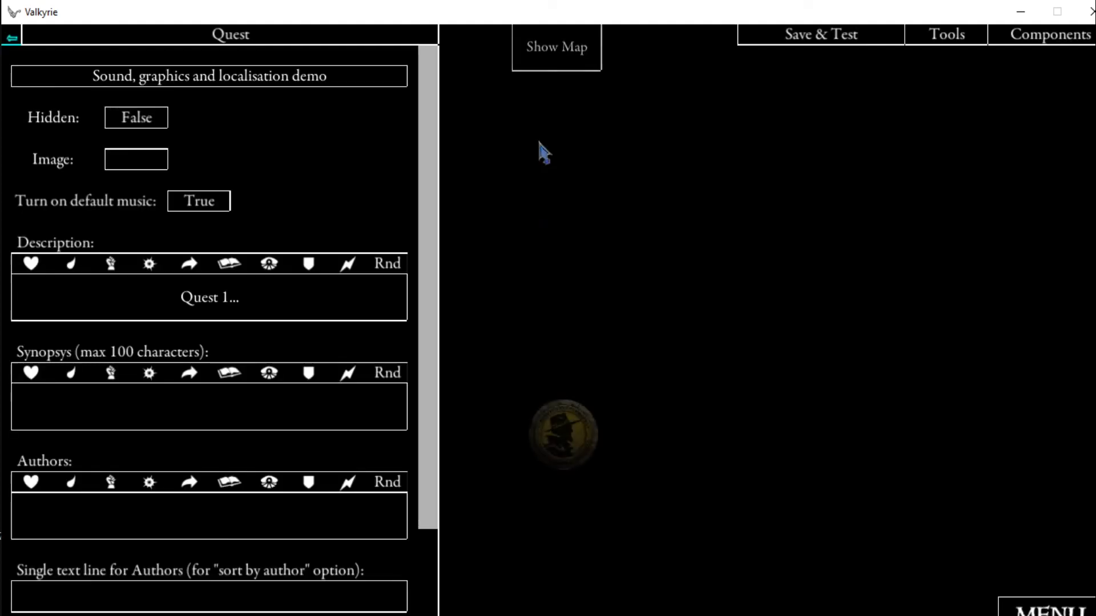
left_click(820, 51)
left_click(517, 234)
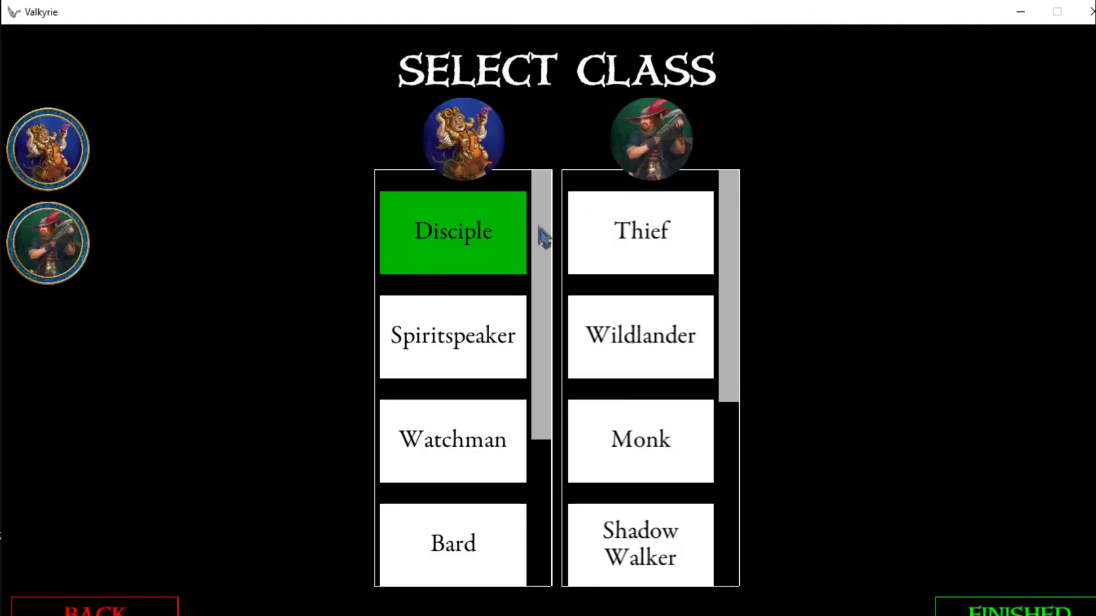
left_click(639, 239)
left_click(970, 608)
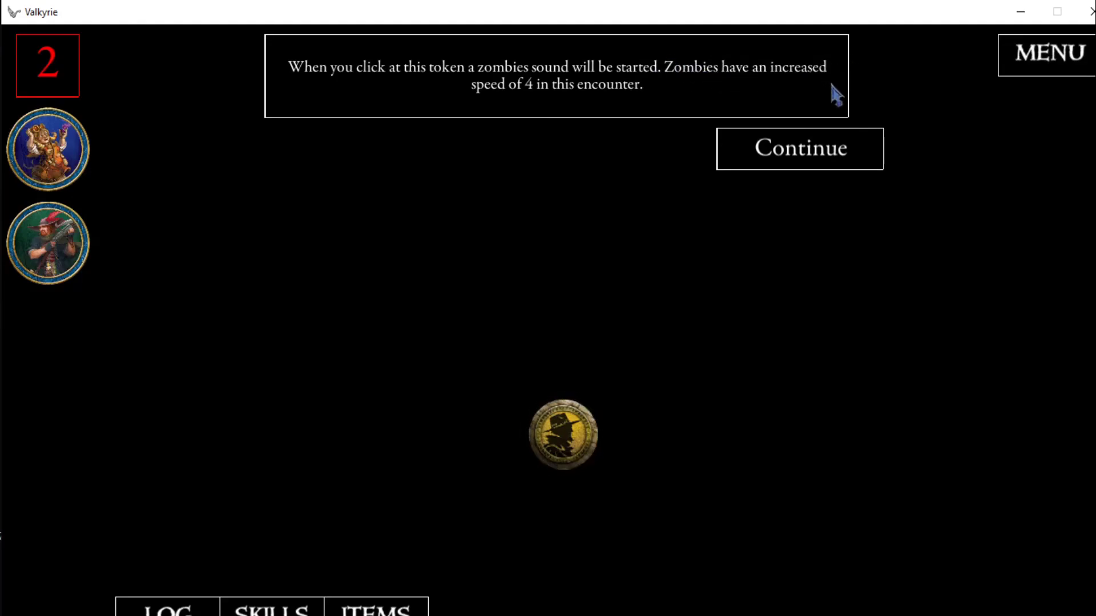
left_click(746, 140)
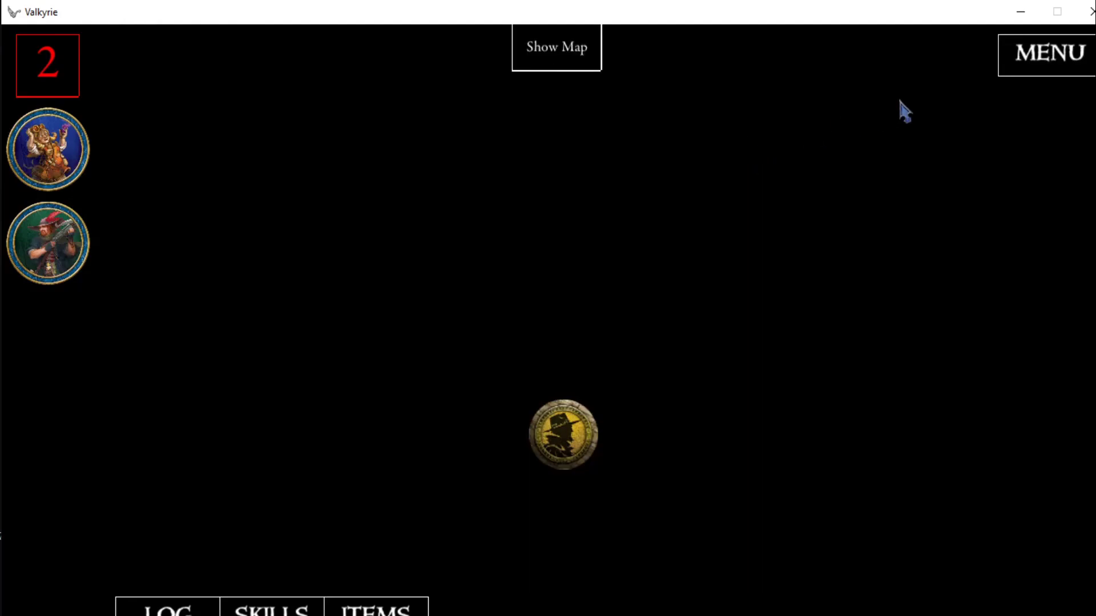
- Minimize Valkyrie, open Localization.German.txt to examine its entries, and close it
left_click(1020, 11)
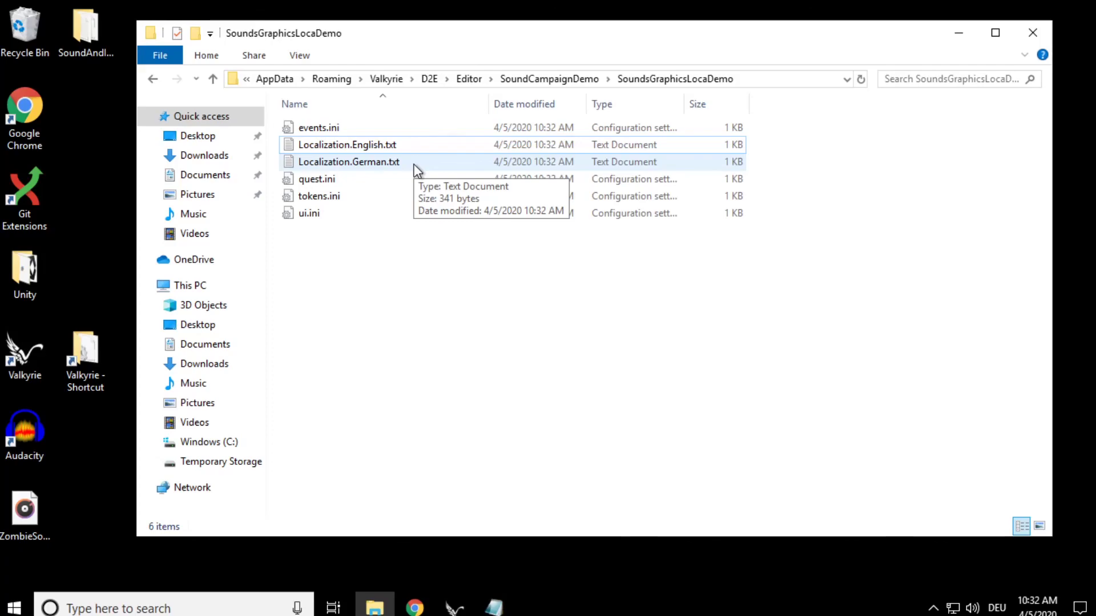
left_click(355, 160)
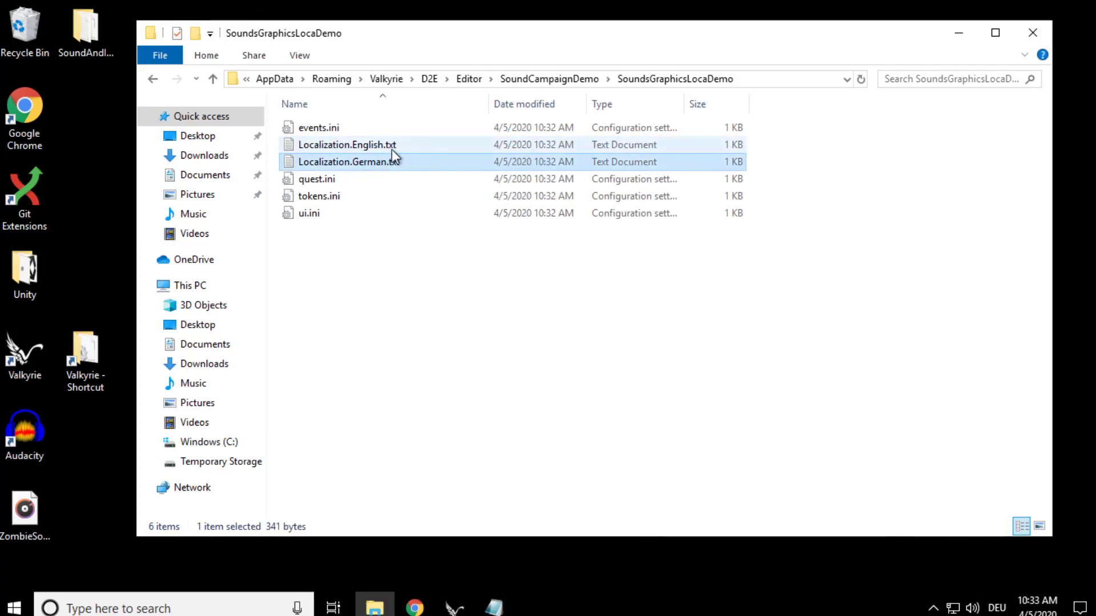
left_click(444, 143)
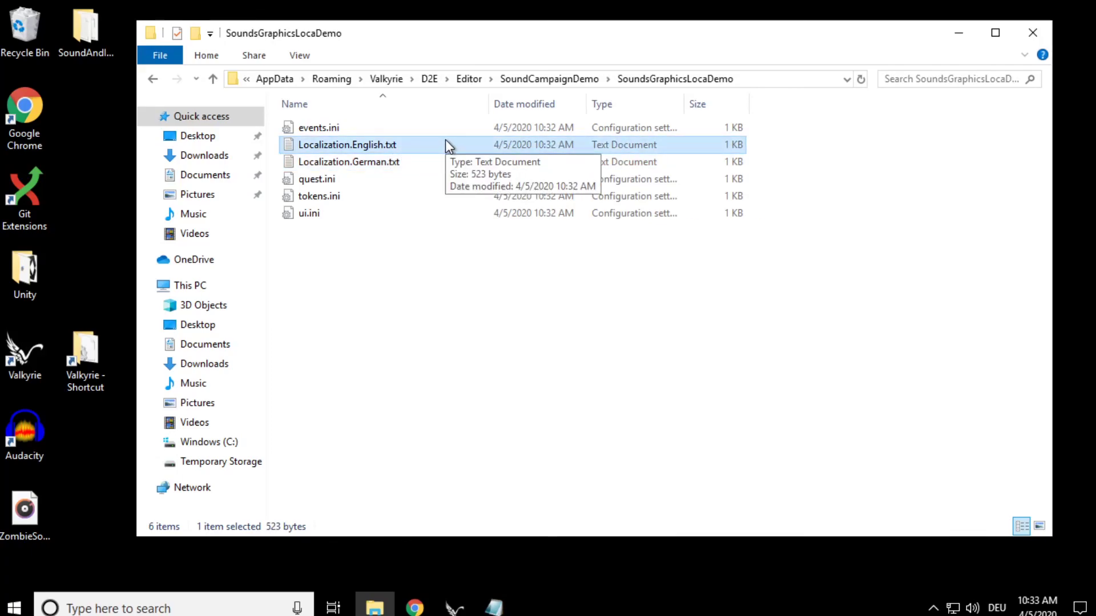
double_click(431, 162)
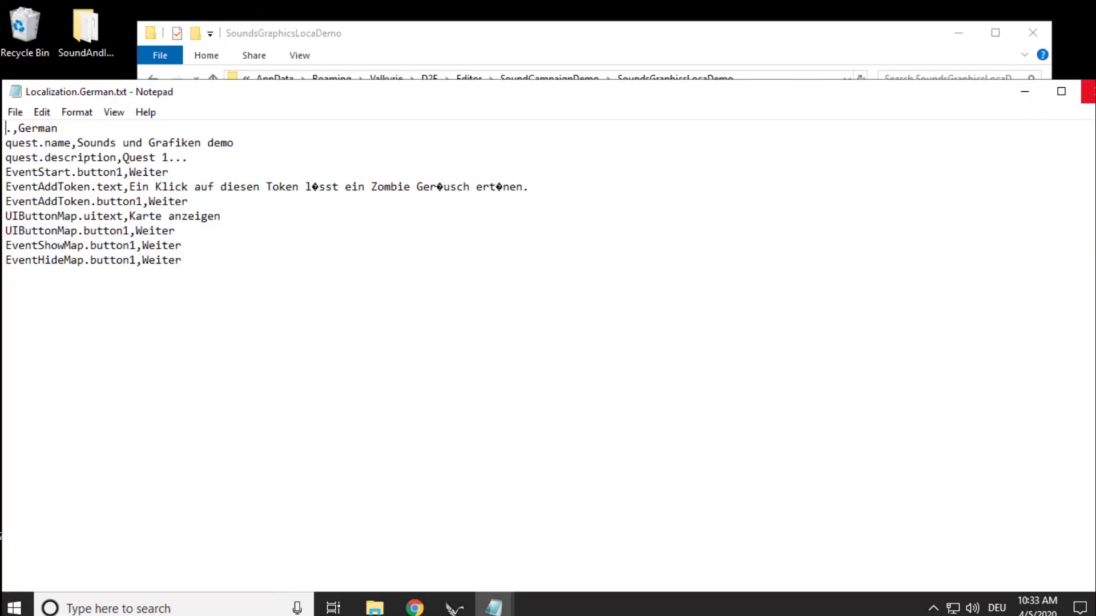
left_click(1087, 91)
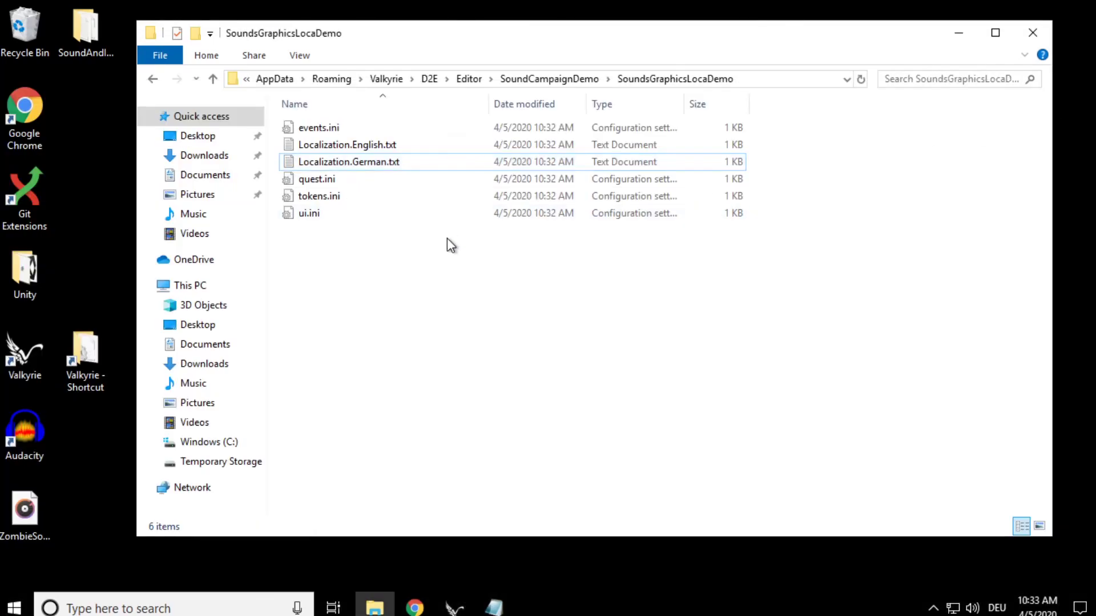